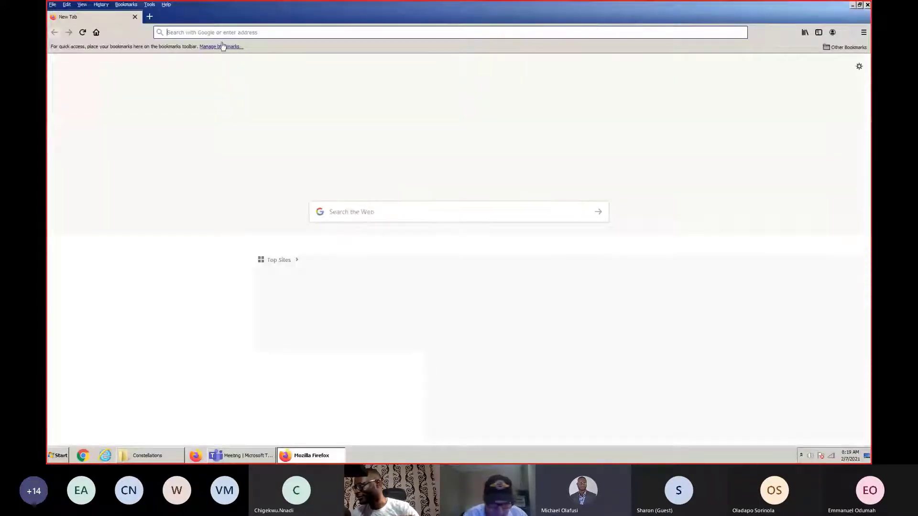
Step: Open excelunusual.com and go to its Preview 2 gallery to look over the animated Excel models
text(excelunusual.com)
key(Return)
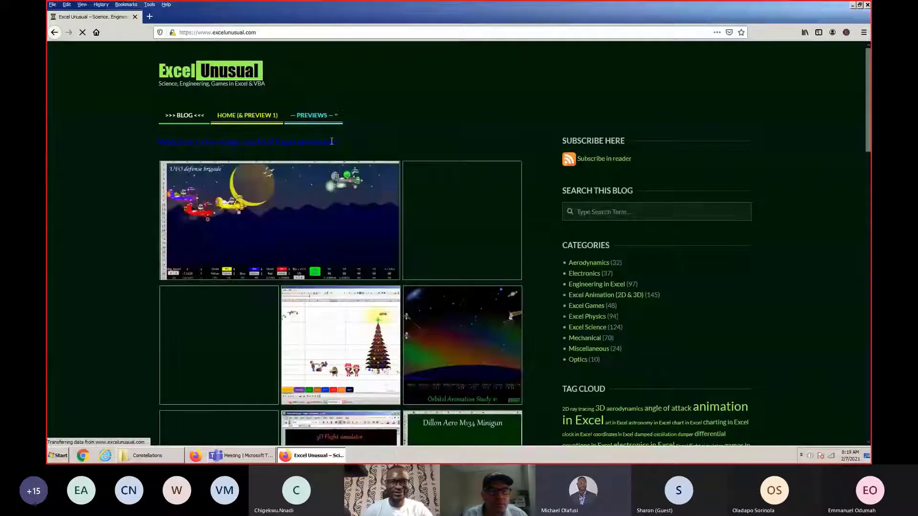
mouse_move(312, 117)
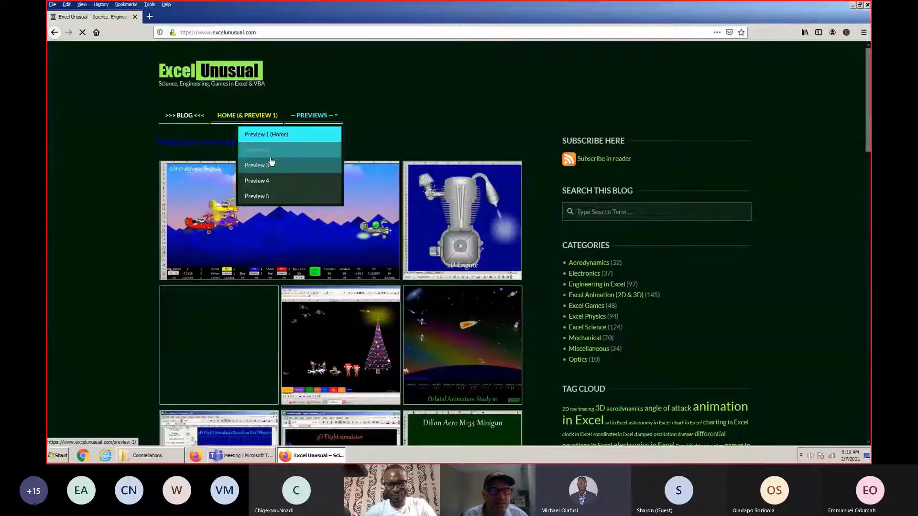
click(270, 151)
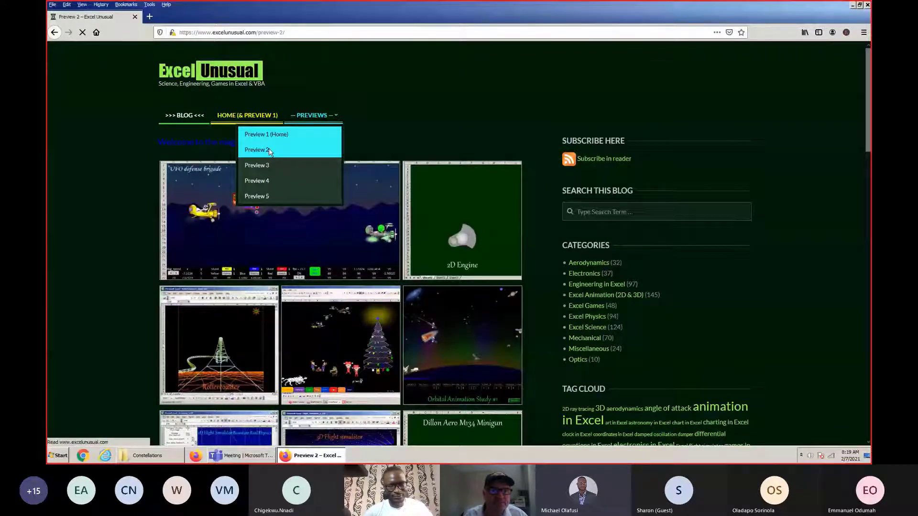
scroll(386, 182, down, 3)
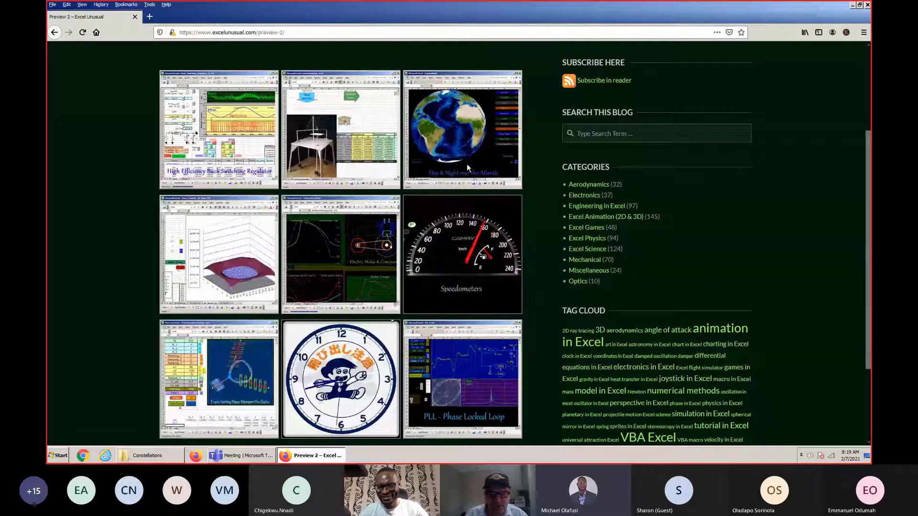
Step: Open the Preview 3 gallery and look over its animated Excel models
scroll(467, 163, up, 3)
mouse_move(313, 117)
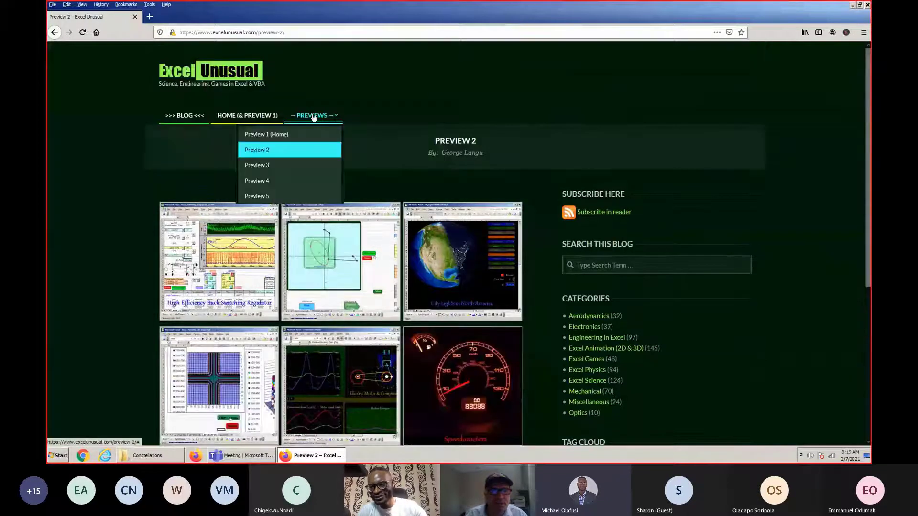
click(293, 166)
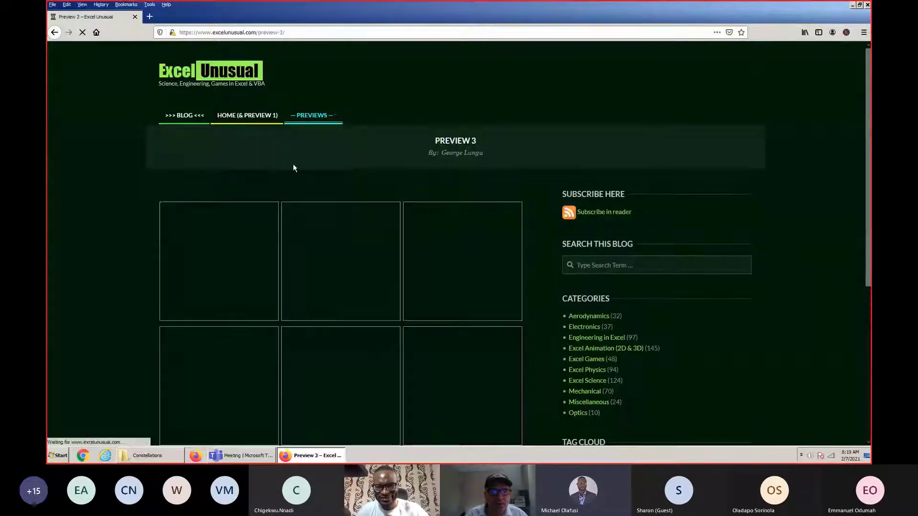
scroll(391, 179, down, 3)
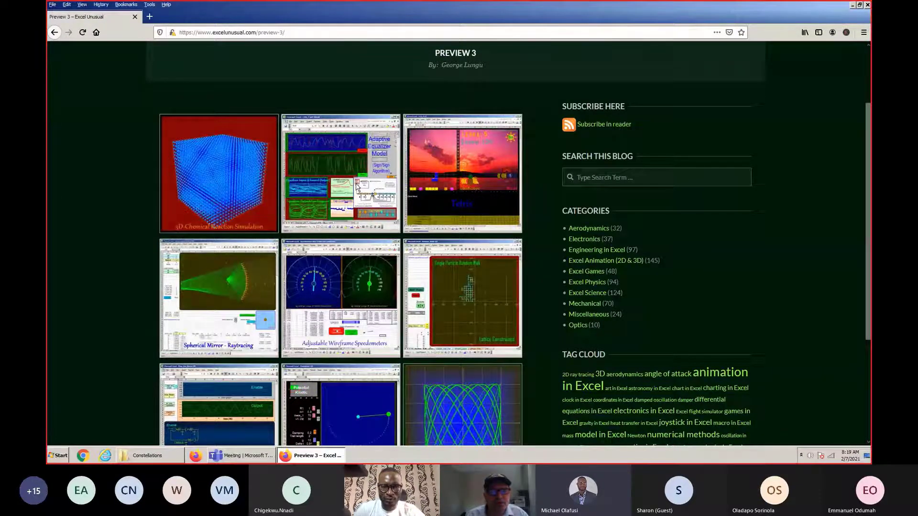
Step: Enlarge the Preview 3 page to 250% to examine the 3D-Chemical Reaction Simulation and Adaptive Equalizer Model animations
scroll(355, 187, up, 5)
scroll(356, 187, up, 3)
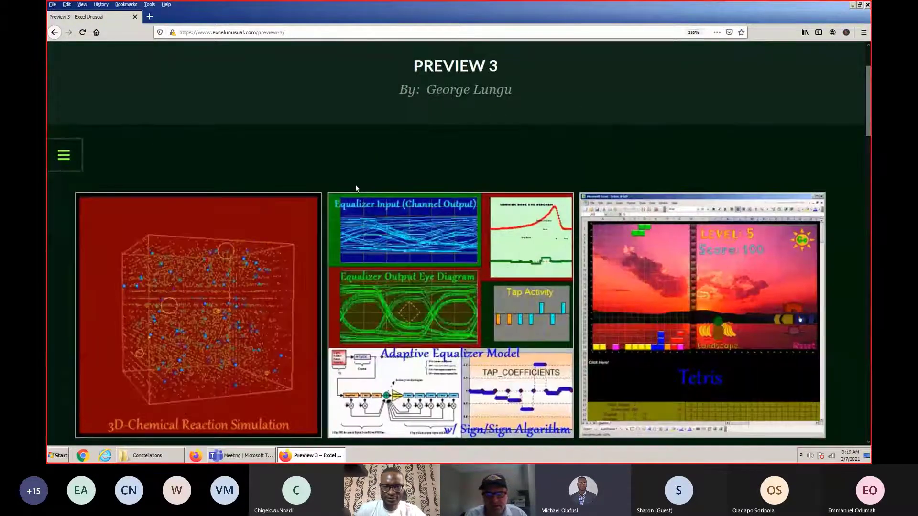
scroll(355, 187, down, 5)
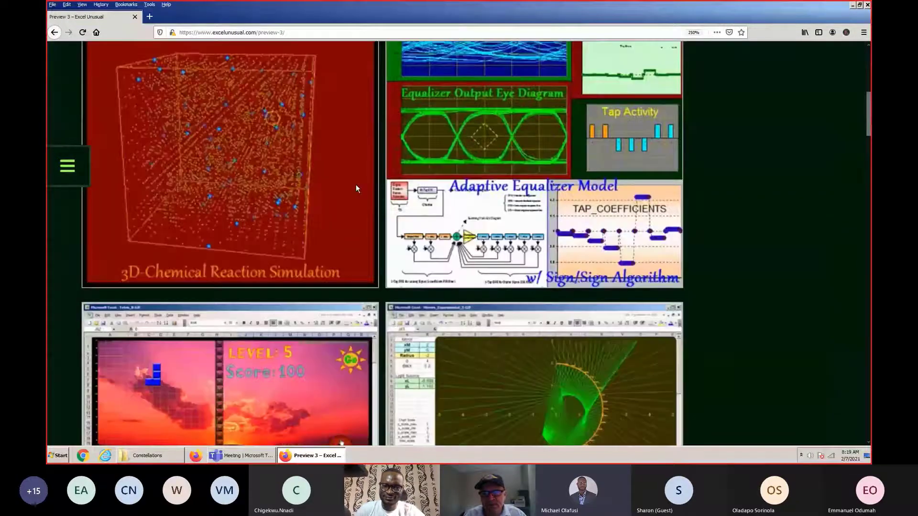
scroll(357, 187, up, 3)
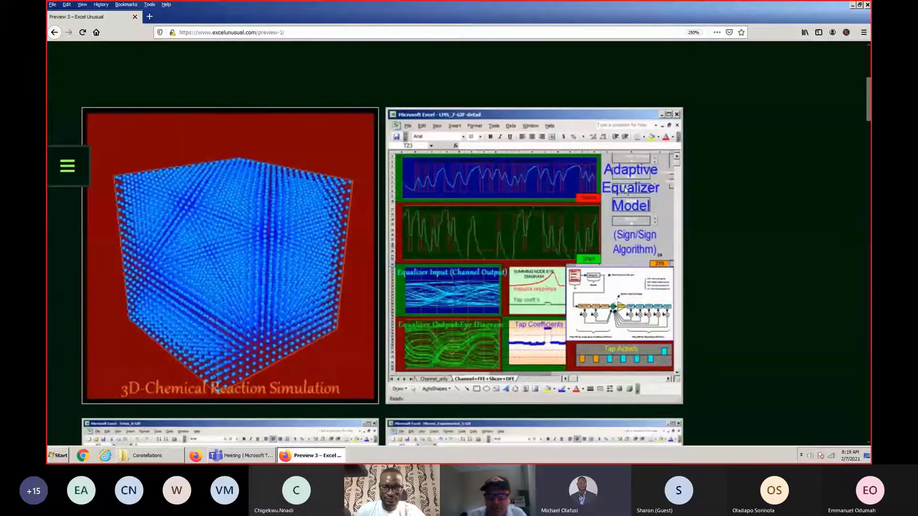
scroll(562, 161, down, 2)
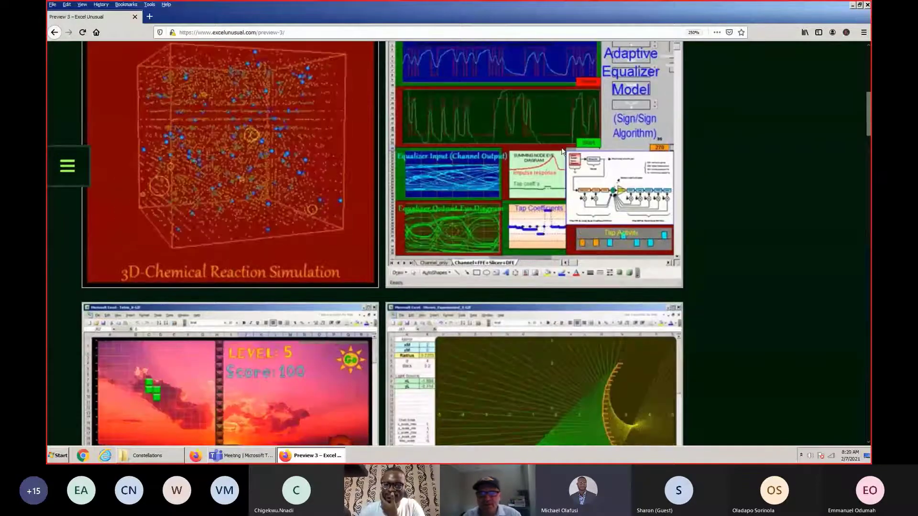
scroll(562, 151, up, 2)
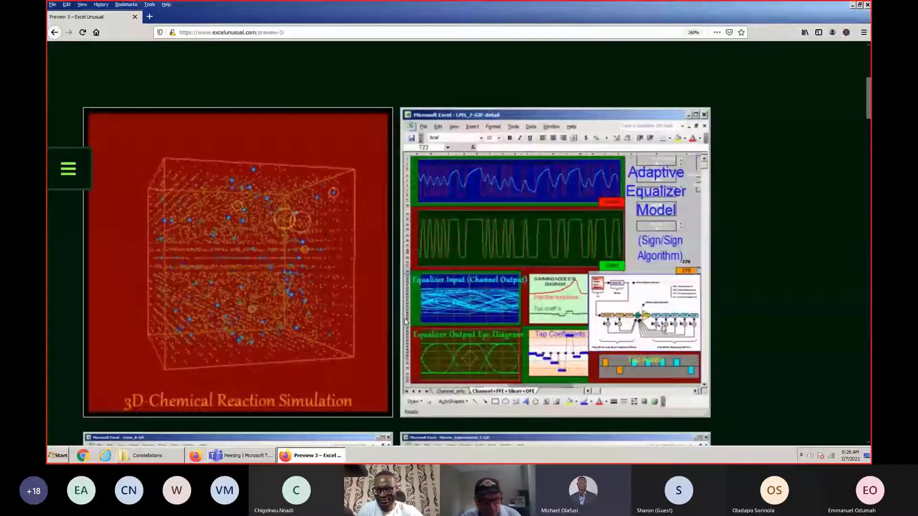
Step: Restore the page to its default zoom and open the Preview 4 gallery
key(ctrl+0)
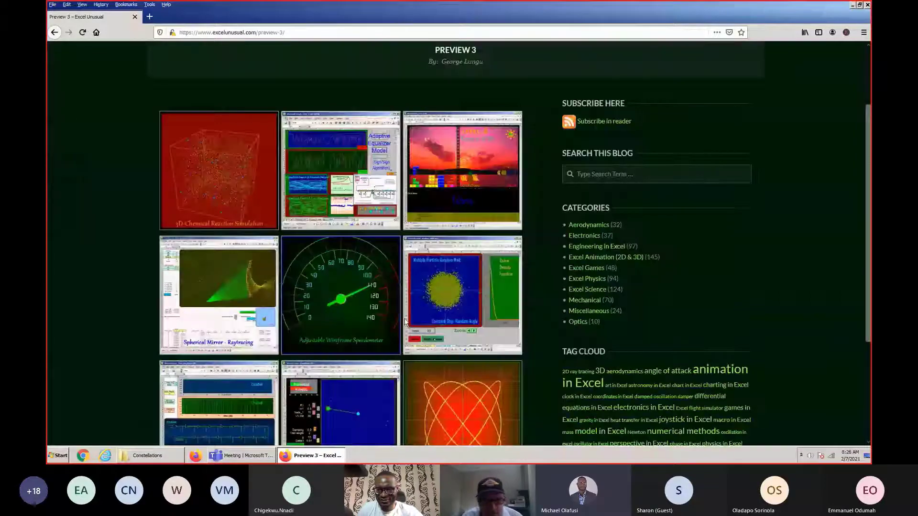
scroll(404, 324, down, 3)
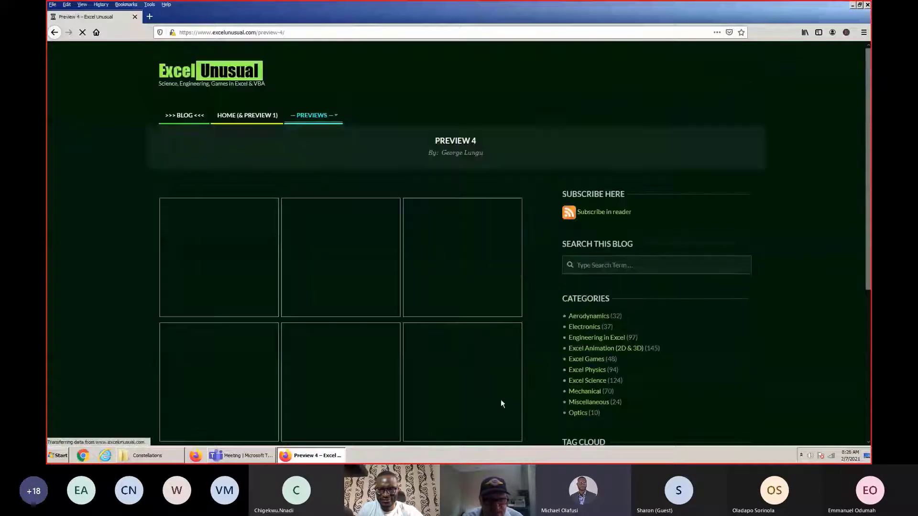
scroll(534, 337, down, 3)
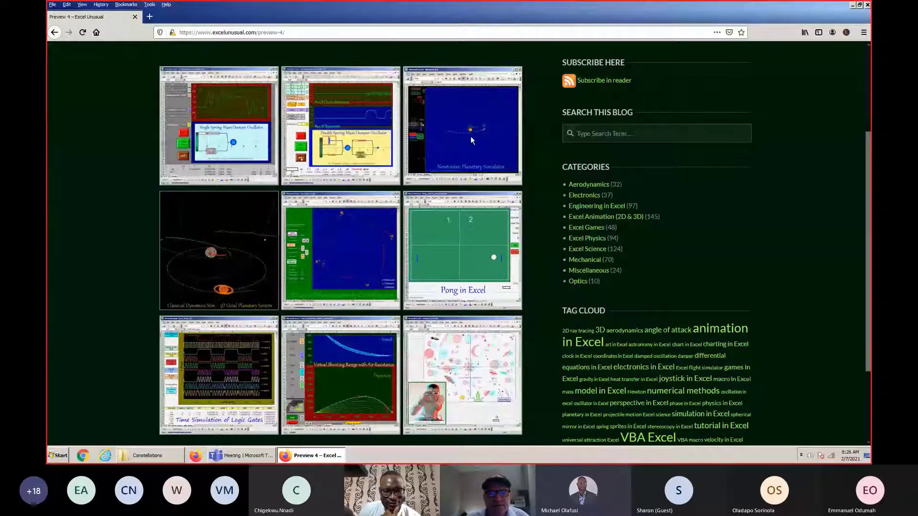
Step: Enlarge the Preview 4 page to 290% to examine the single and double spring-mass-damper oscillator animations
scroll(471, 137, up, 4)
scroll(471, 136, up, 4)
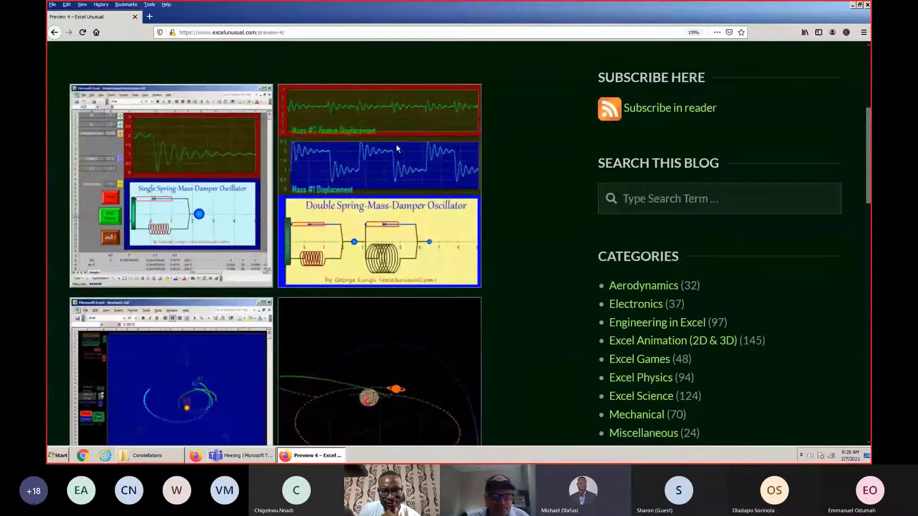
scroll(396, 152, down, 2)
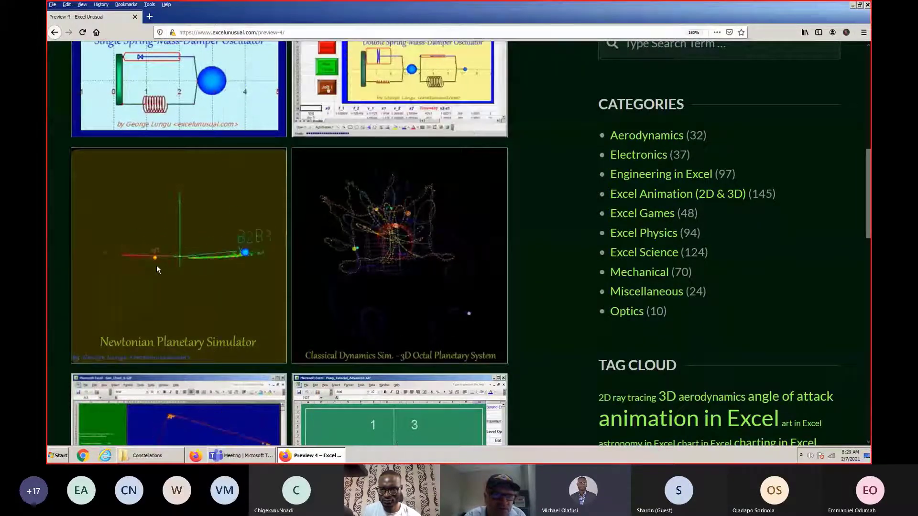
scroll(150, 259, up, 3)
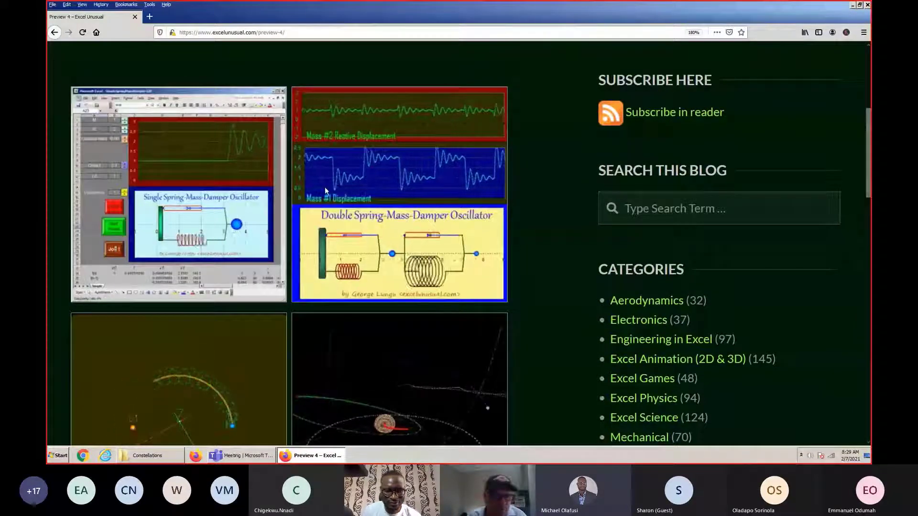
key(ctrl+plus)
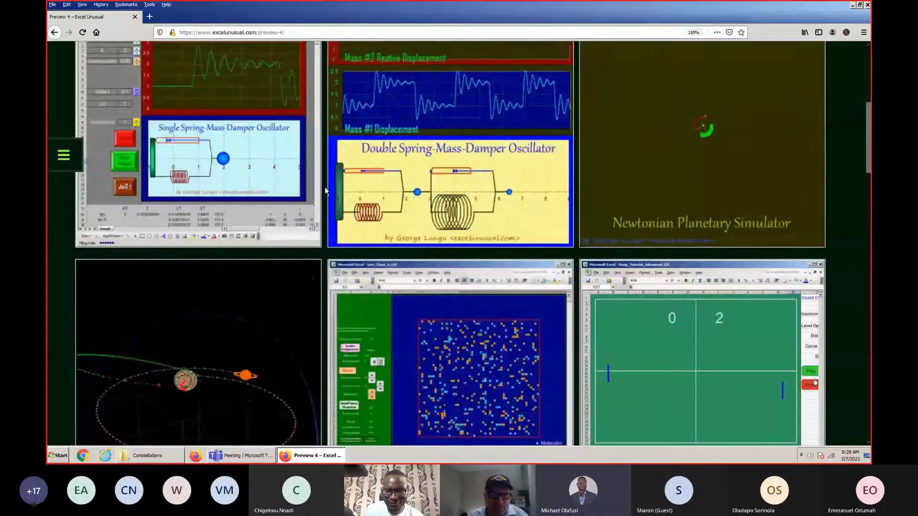
key(ctrl+plus)
scroll(327, 191, up, 4)
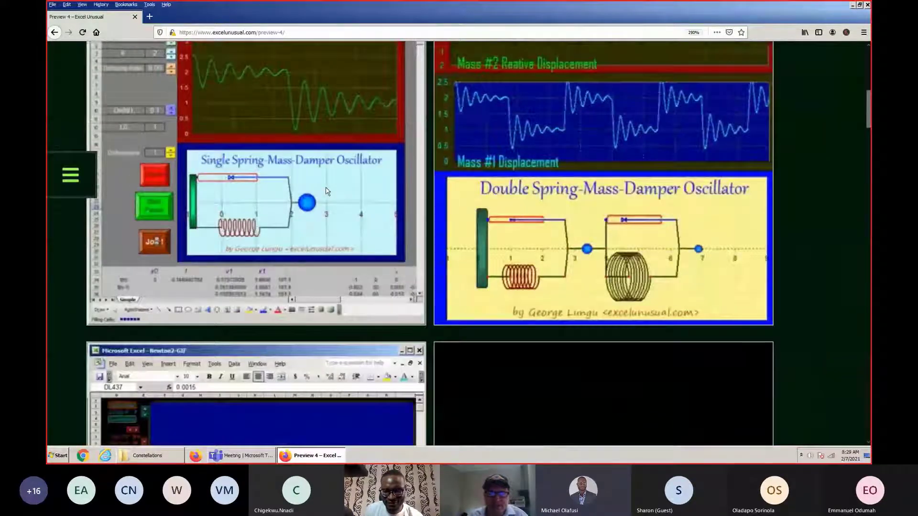
scroll(326, 191, up, 3)
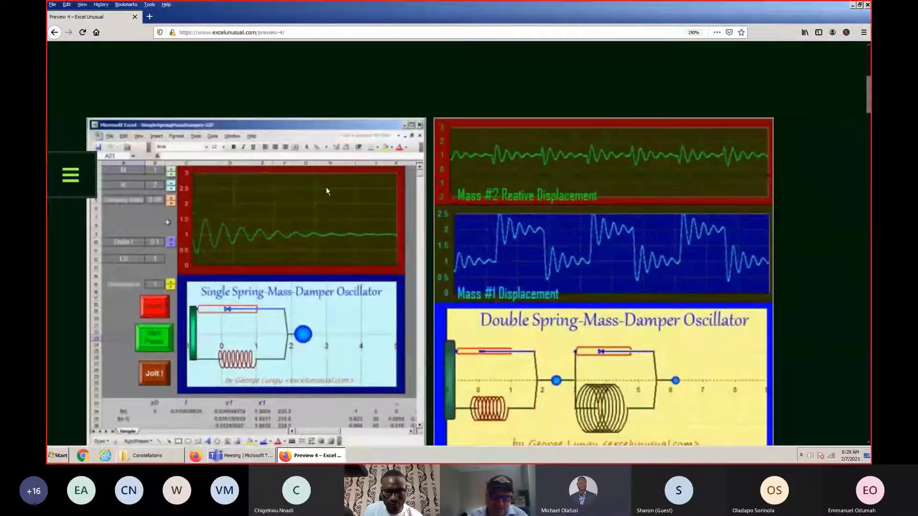
Step: Examine the remaining Preview 4 models, from the planetary simulators to polymerization, Pong, logic gates and the virtual shooting range
scroll(326, 192, down, 3)
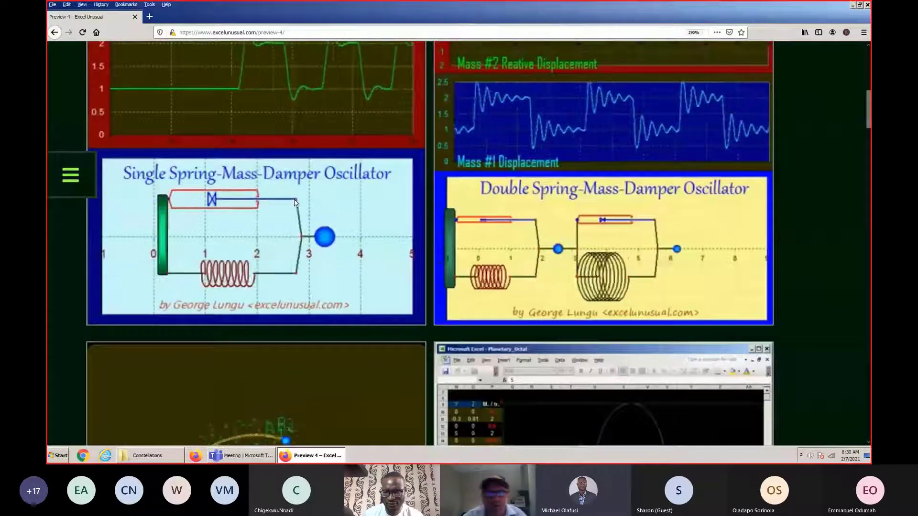
scroll(478, 373, down, 5)
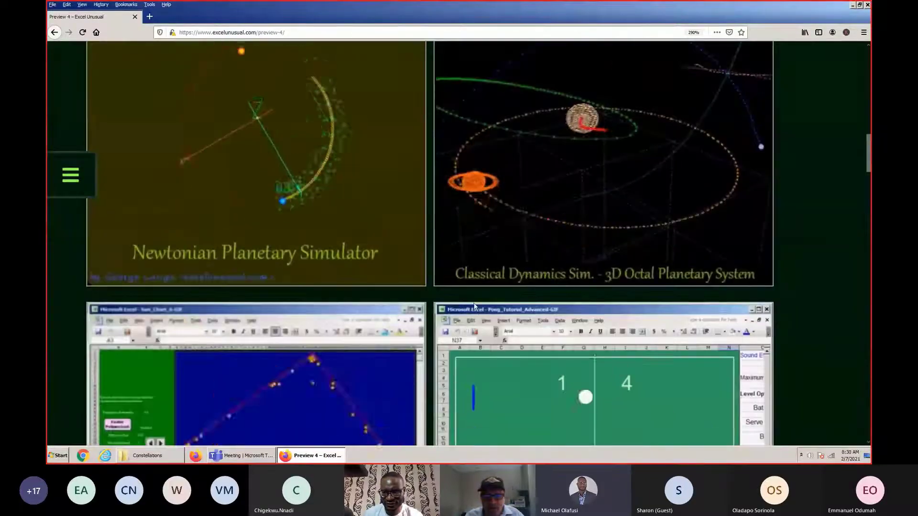
scroll(473, 302, down, 5)
scroll(466, 274, up, 3)
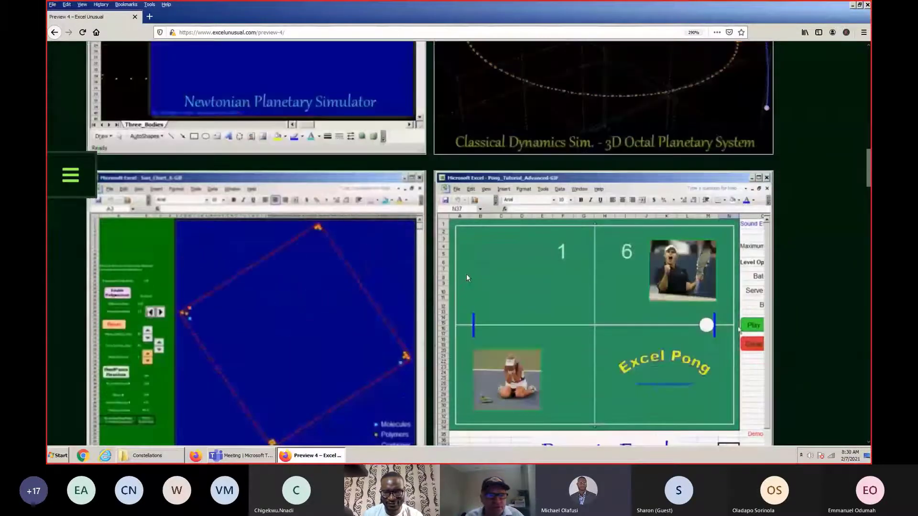
scroll(466, 274, down, 3)
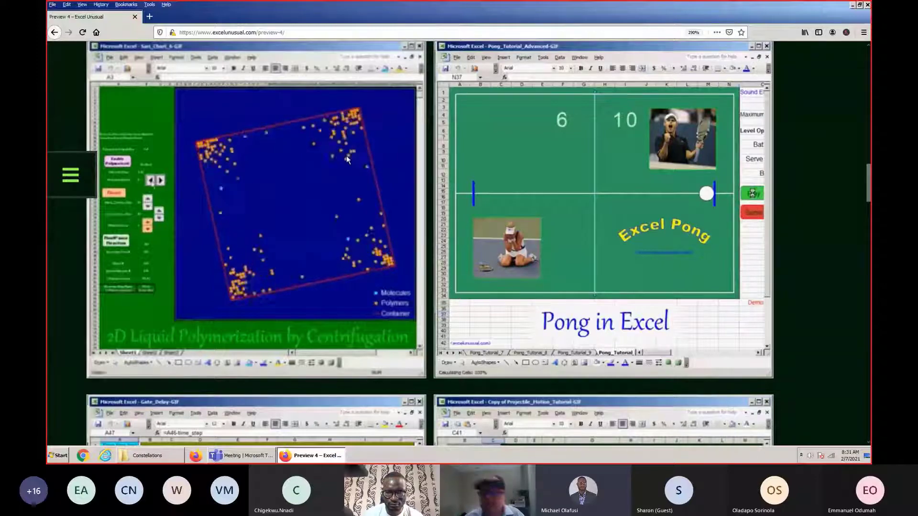
scroll(644, 192, down, 3)
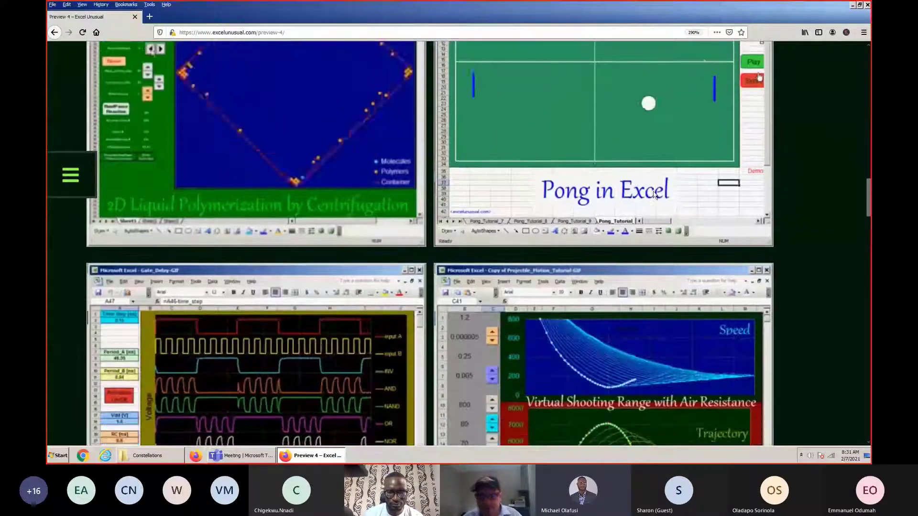
scroll(646, 196, down, 2)
scroll(654, 195, up, 2)
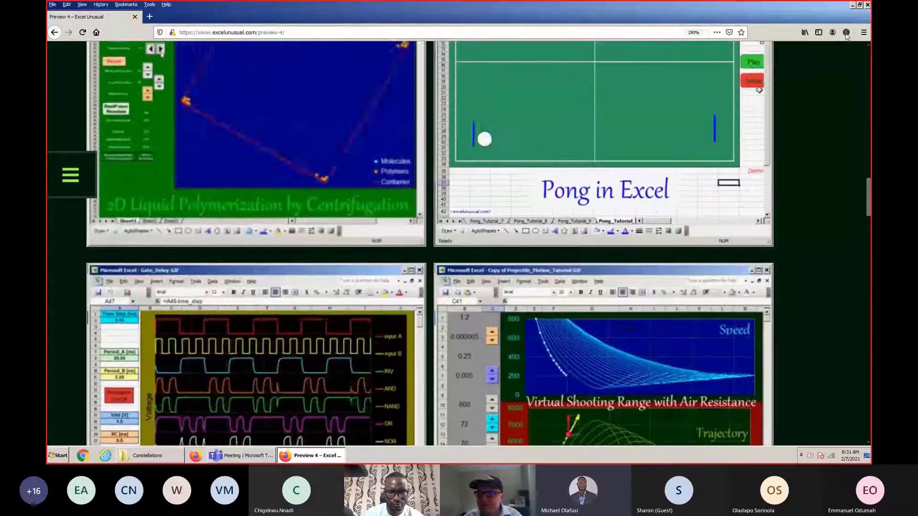
Step: Minimize the browser, look over the Excel files in the Constellations folder, and switch back to the Preview 4 page in Firefox
click(852, 6)
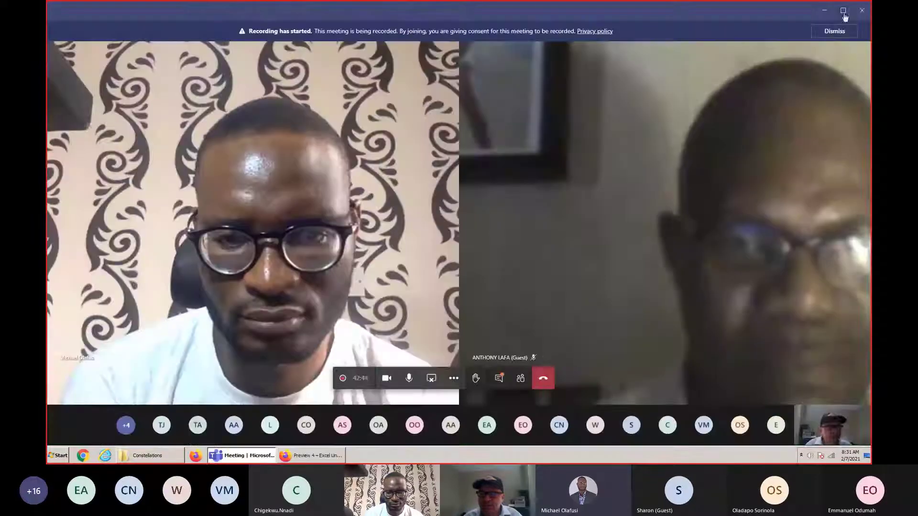
click(49, 458)
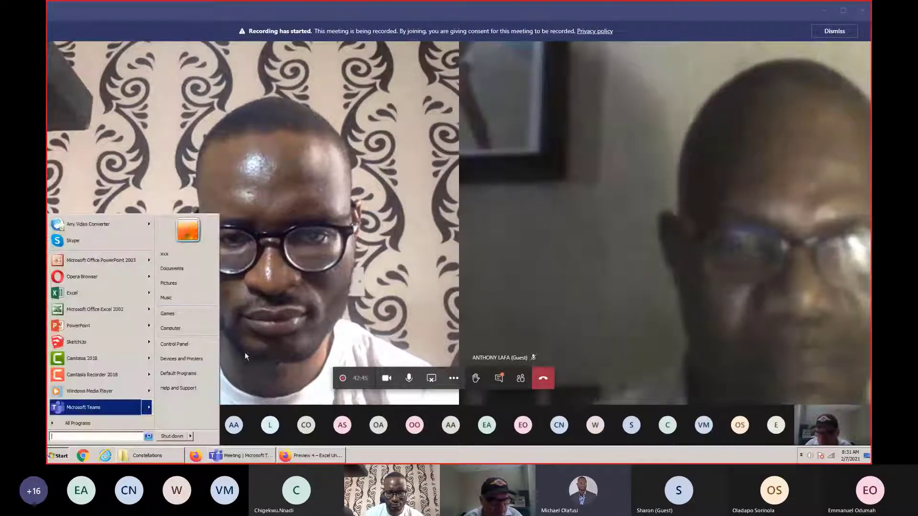
click(171, 458)
scroll(288, 162, up, 1)
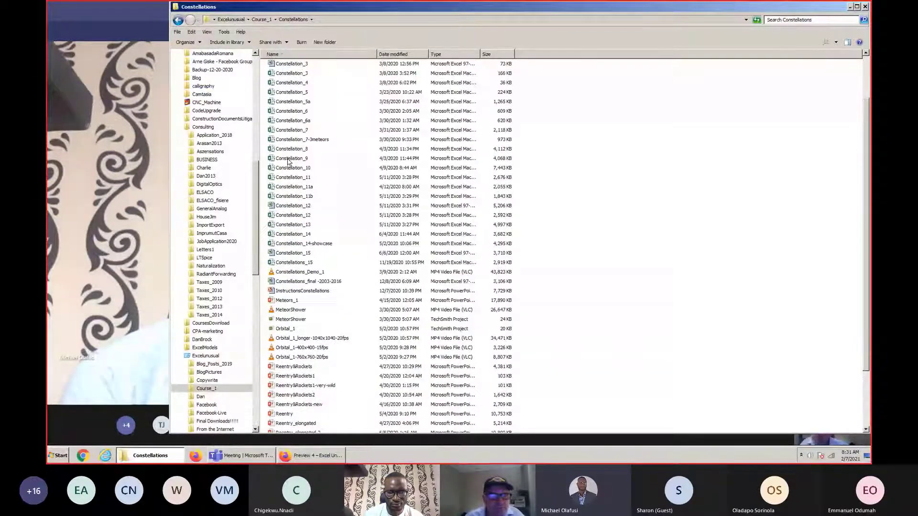
scroll(289, 162, up, 2)
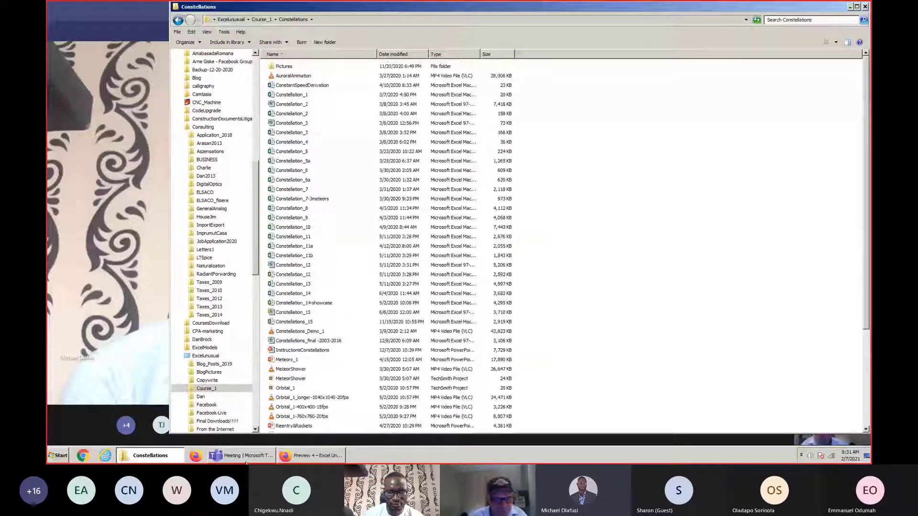
click(246, 460)
click(315, 457)
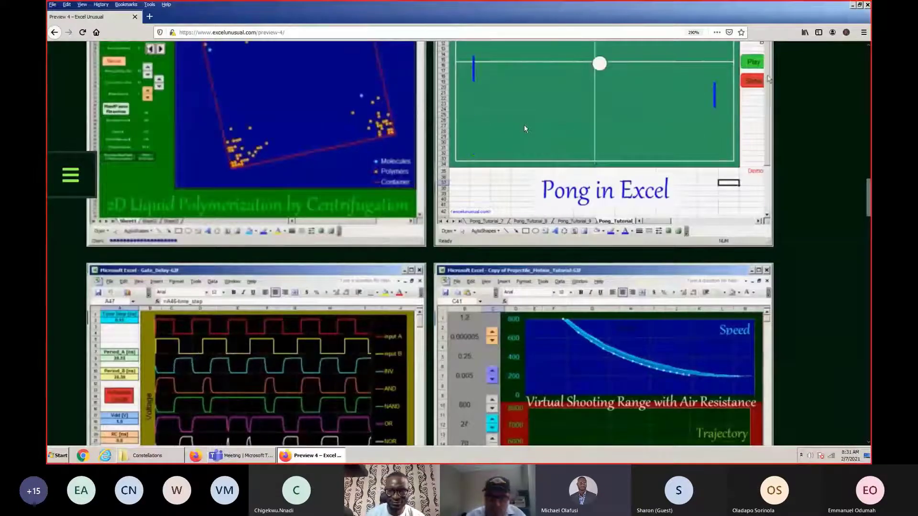
Step: Restore the page to its default zoom and search the blog for "roller coaster"
key(ctrl+0)
scroll(532, 134, up, 4)
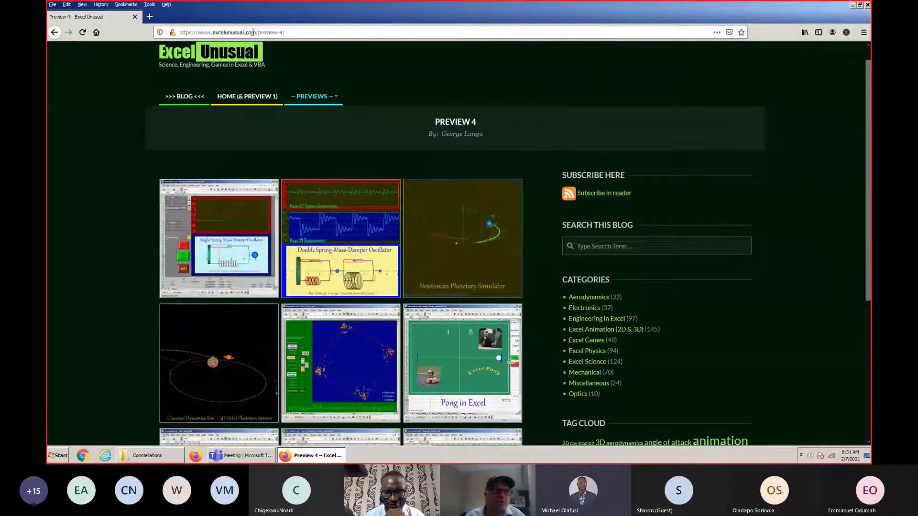
click(583, 245)
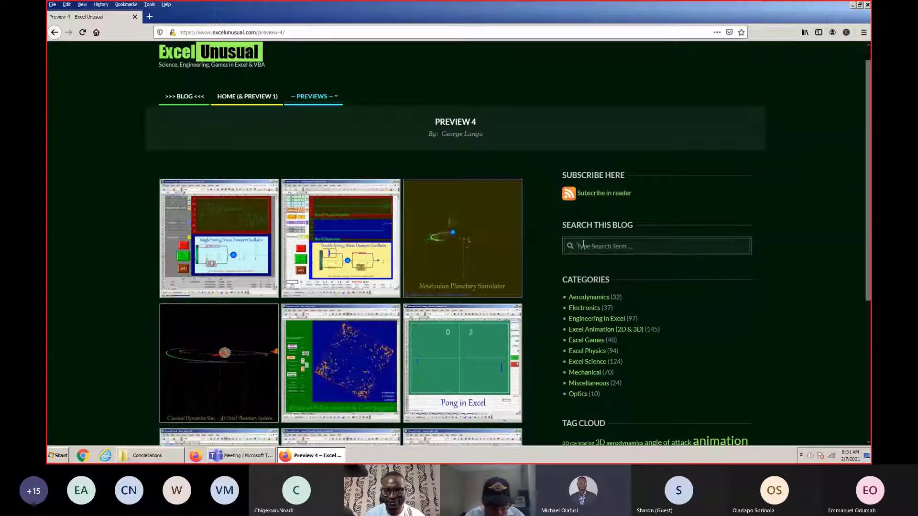
text(ro)
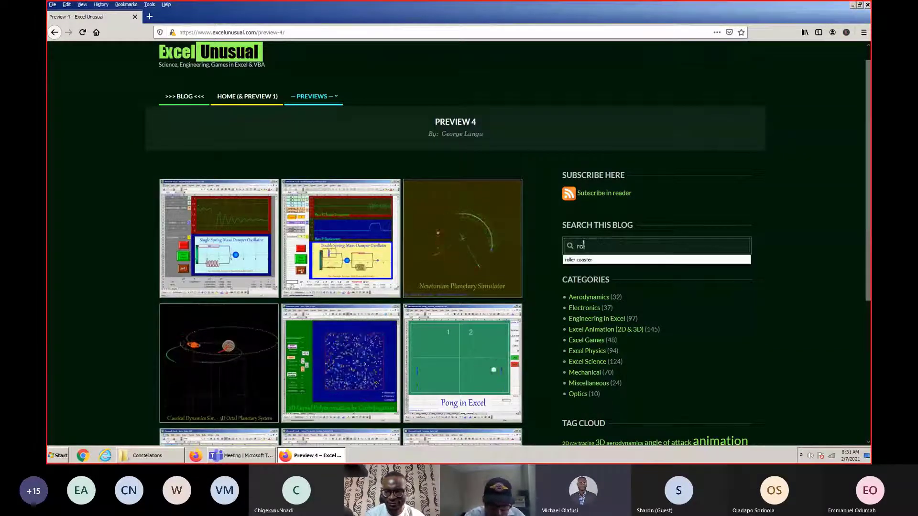
text(ller coast)
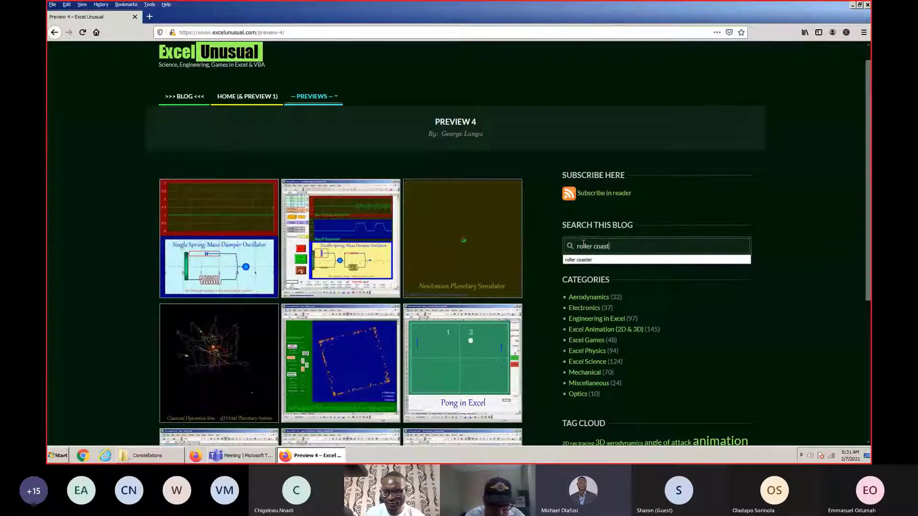
text(er)
key(Return)
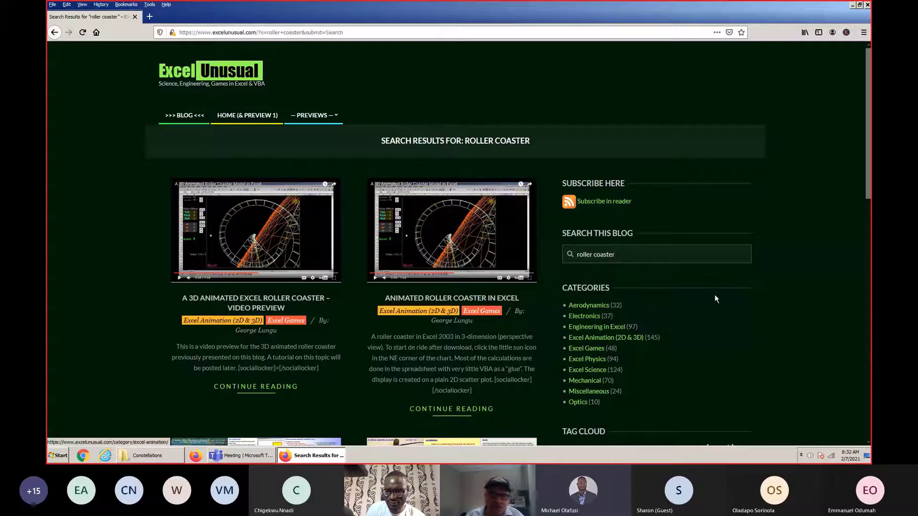
Step: Open the search result "A 3D Animated Excel Roller Coaster – Video Preview" and go to its Excel download below the video
click(271, 249)
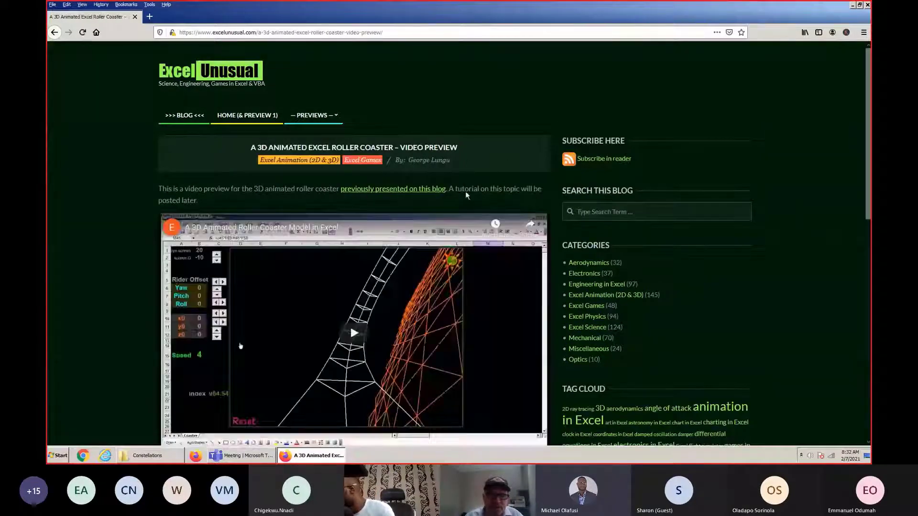
scroll(350, 320, down, 1)
scroll(333, 373, down, 2)
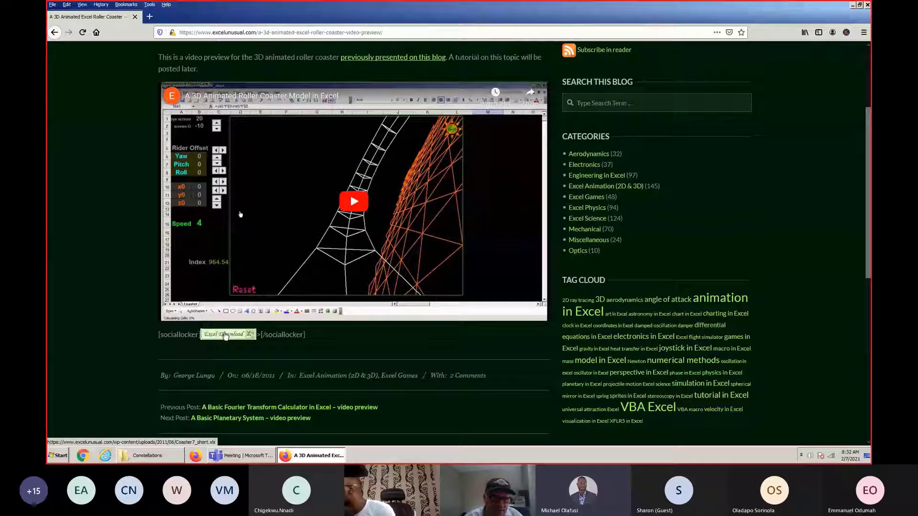
Step: Download Coaster7_short.xls, opening it directly with Microsoft Office Excel, and start the roller coaster ride
click(225, 335)
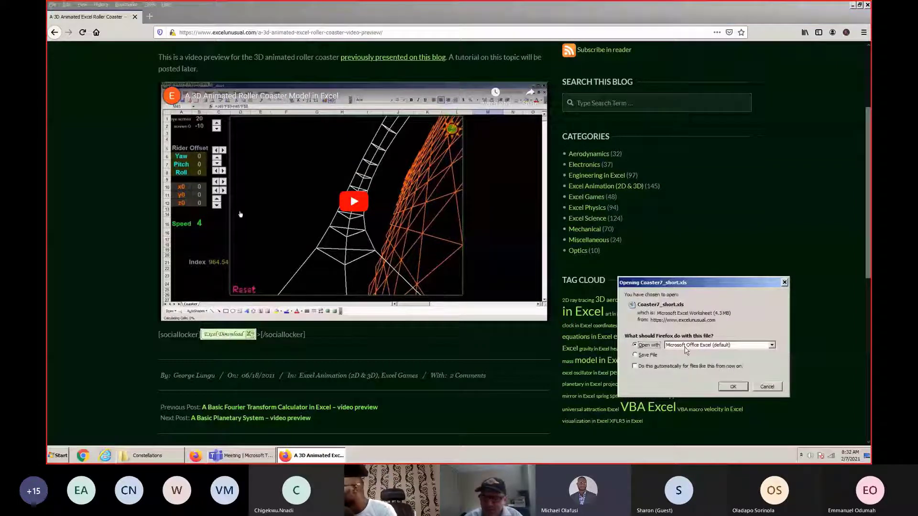
click(733, 386)
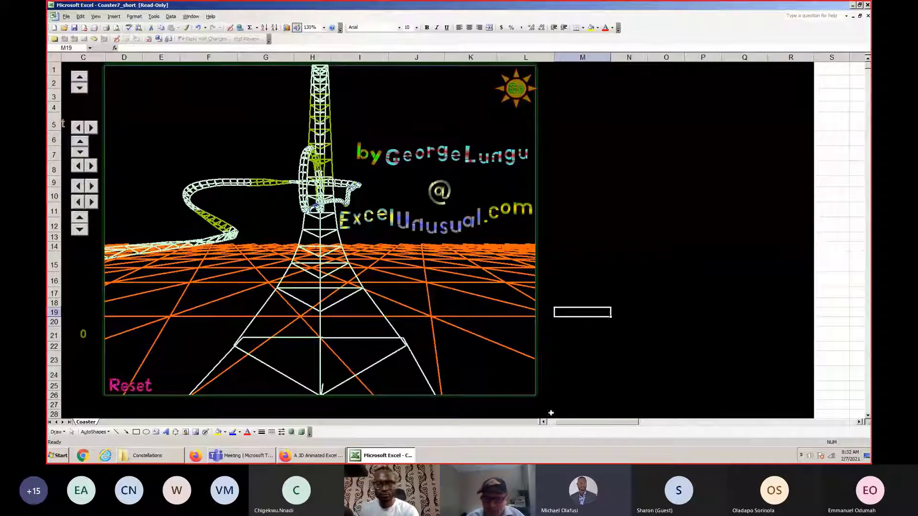
drag(572, 423, 548, 425)
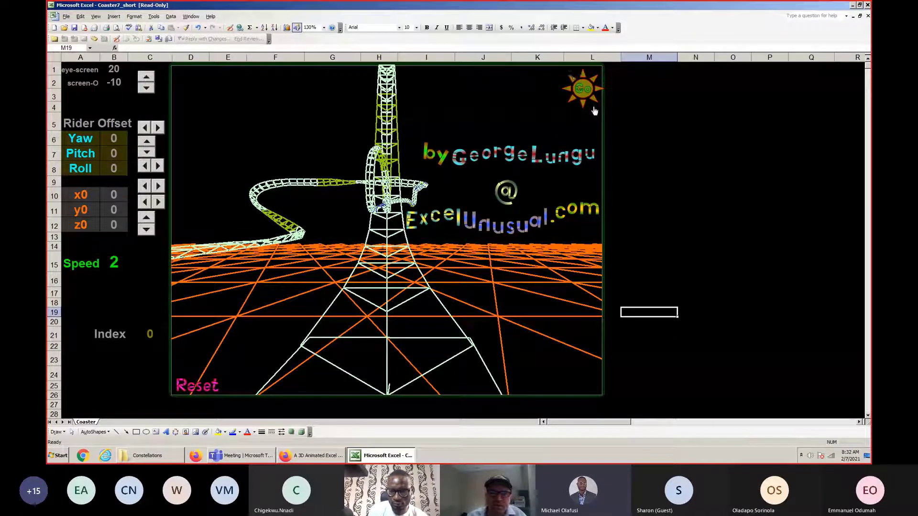
click(581, 97)
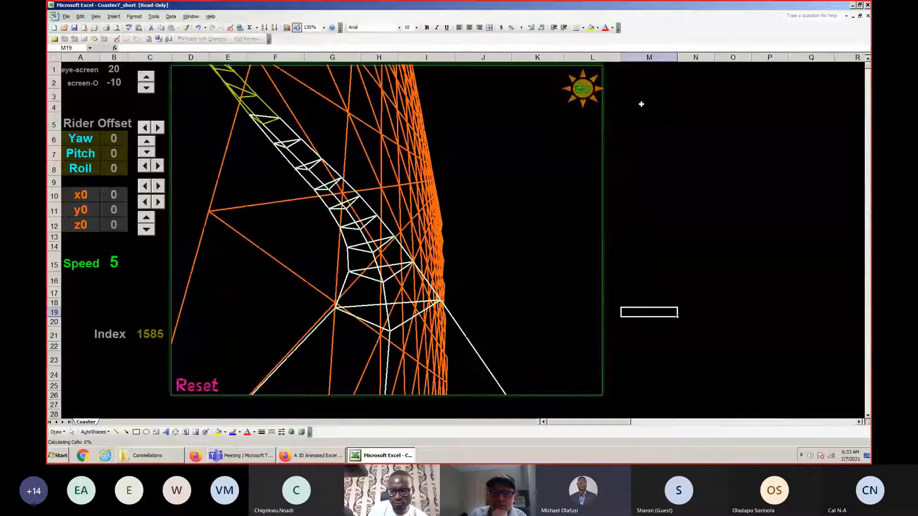
Step: Examine the coordinate tables below the roller coaster chart, checking the formulas in the Z-y and Z-r columns
scroll(271, 234, down, 10)
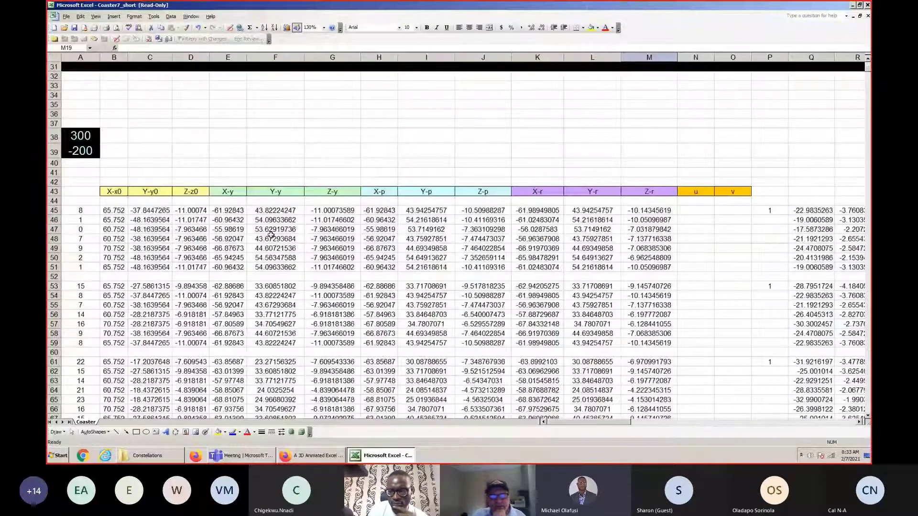
scroll(372, 184, down, 3)
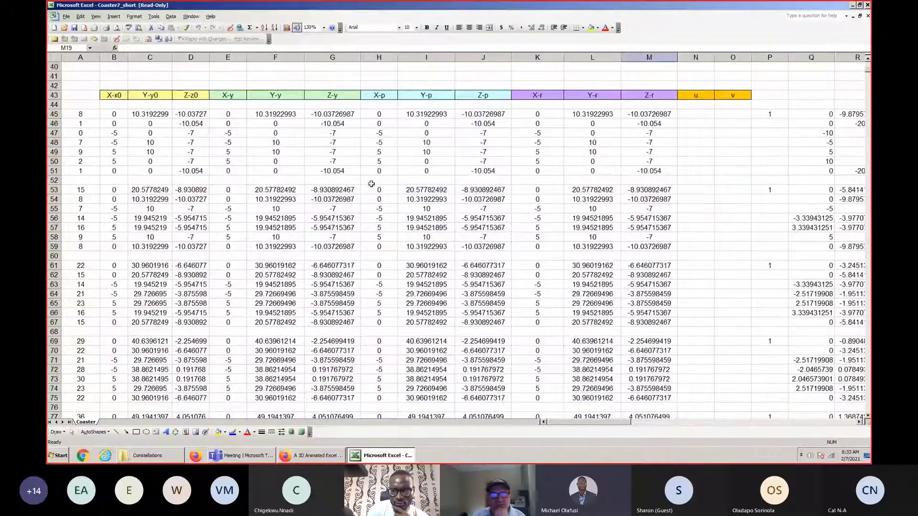
click(338, 117)
click(341, 132)
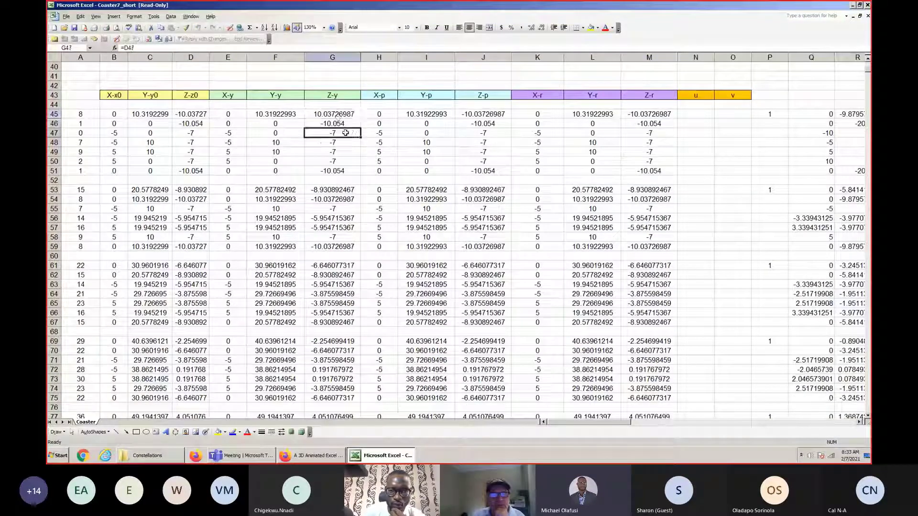
click(650, 189)
click(643, 151)
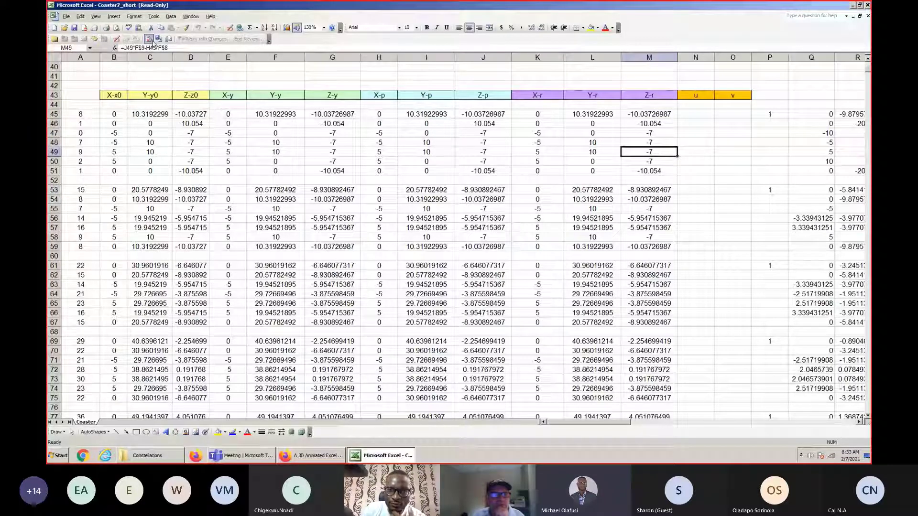
Step: Replace the formula in cell M49 of the Z-r column with =C21 and run the roller coaster ride again
click(172, 48)
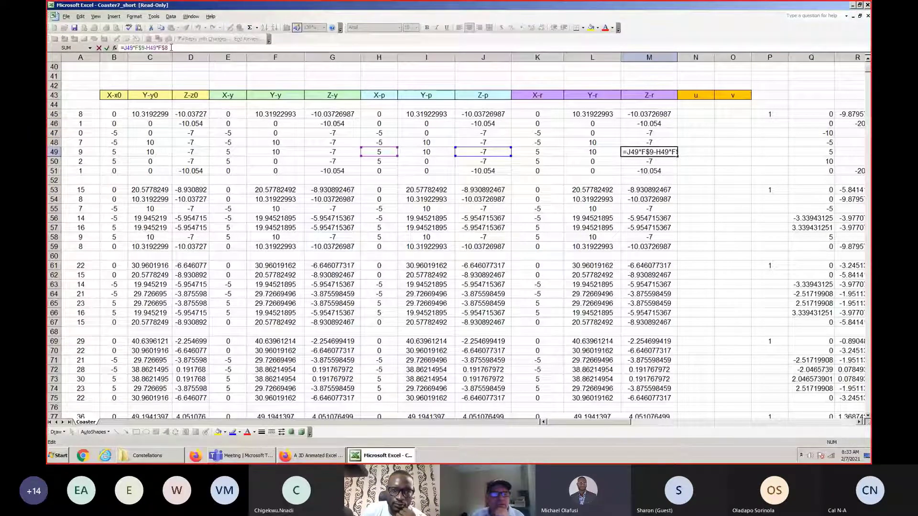
scroll(68, 264, up, 13)
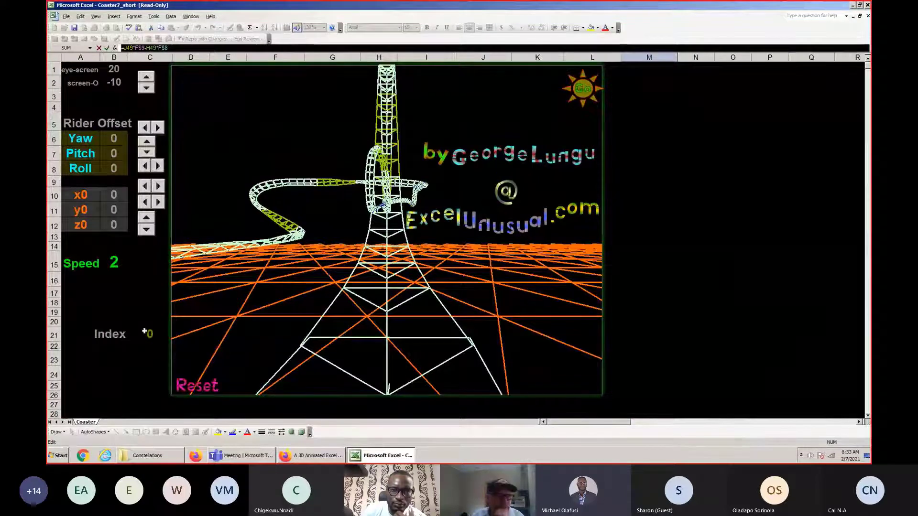
text(=)
click(161, 334)
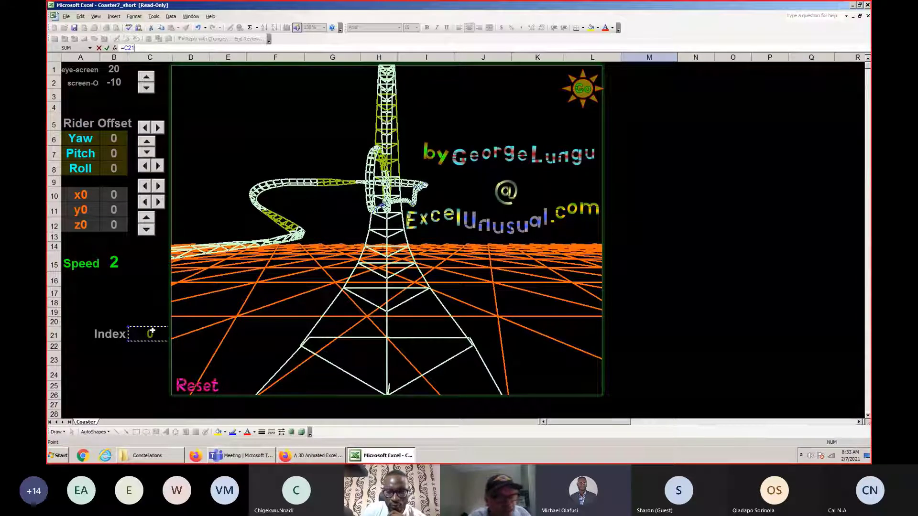
key(Return)
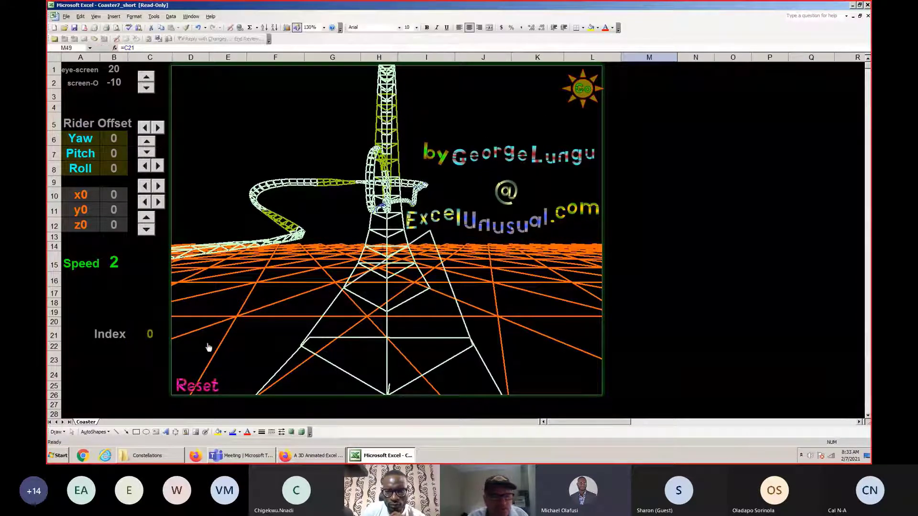
click(582, 89)
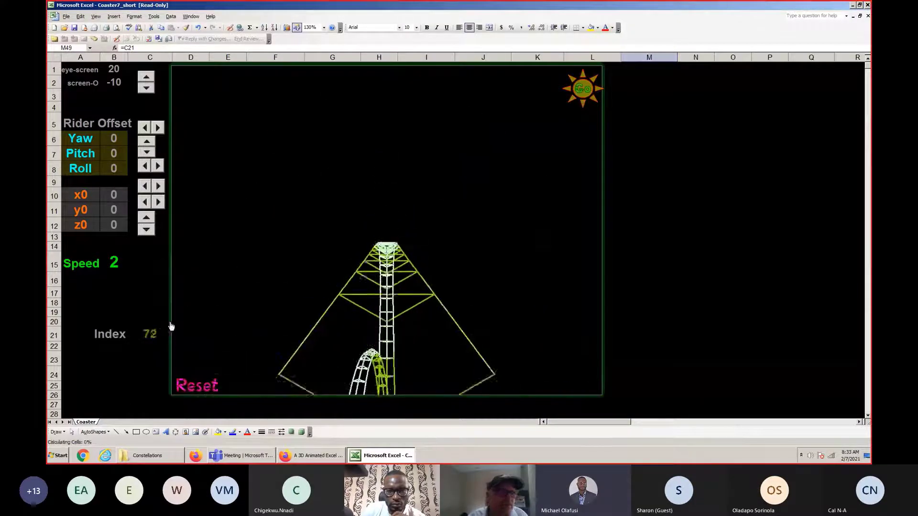
click(587, 99)
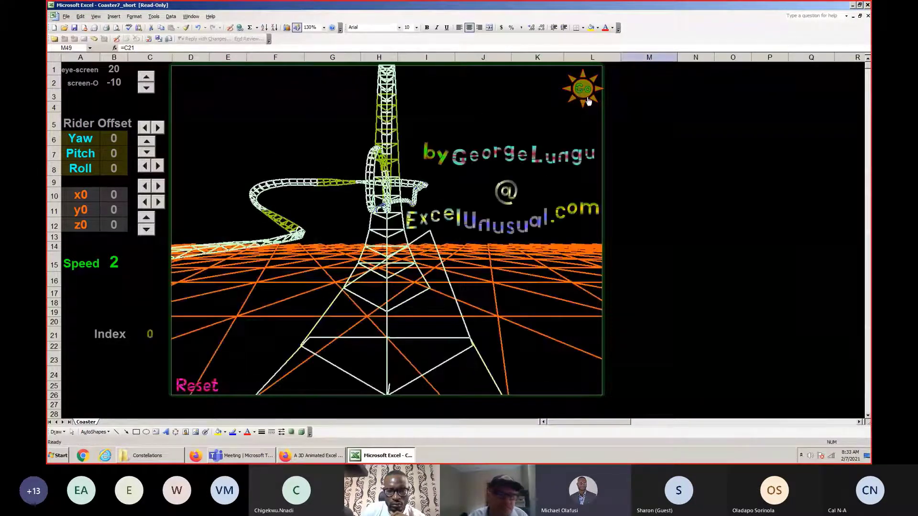
Step: Compare the coordinate tables with the roller coaster chart, checking the Y-y0 and Z-z0 cells C45:D45 and the chart object's options
scroll(163, 315, down, 12)
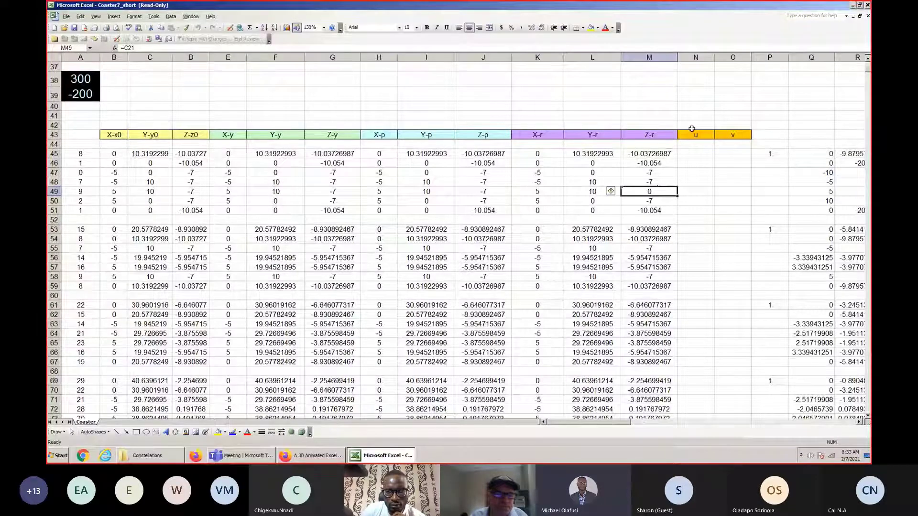
scroll(444, 139, up, 11)
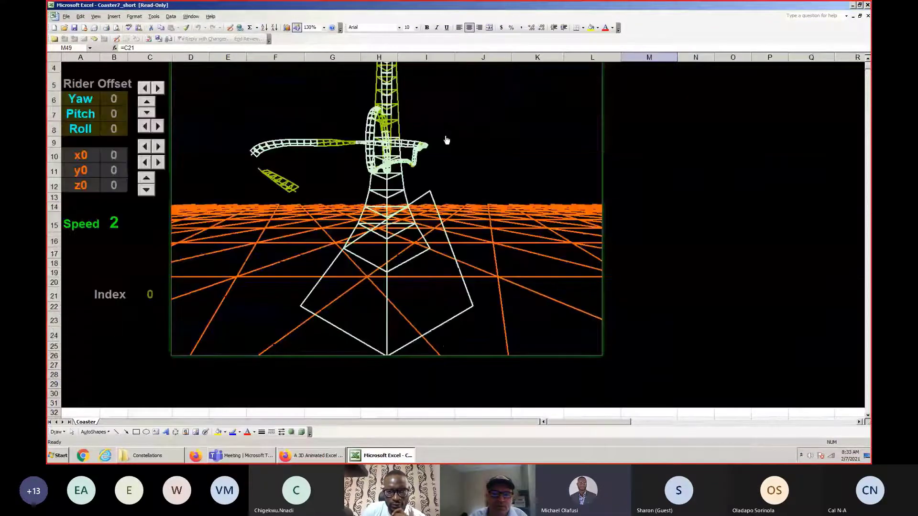
scroll(445, 137, down, 12)
scroll(445, 137, up, 1)
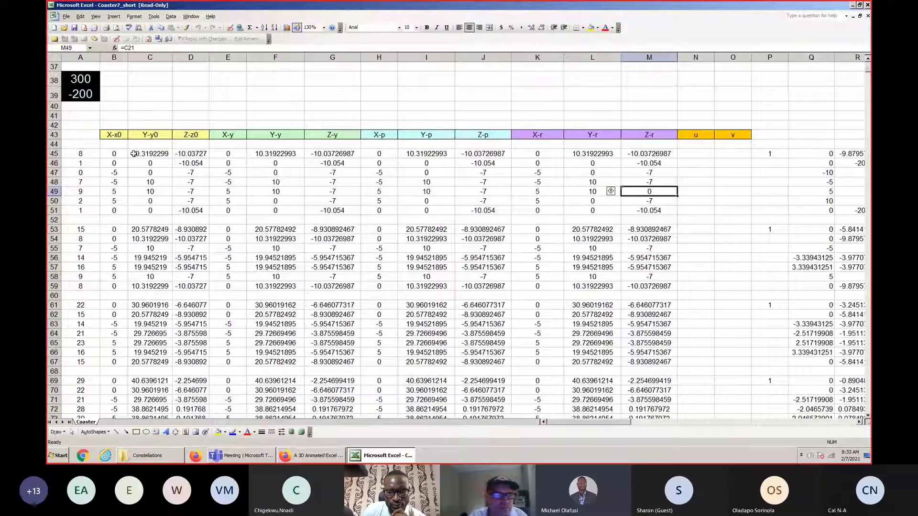
drag(134, 154, 202, 150)
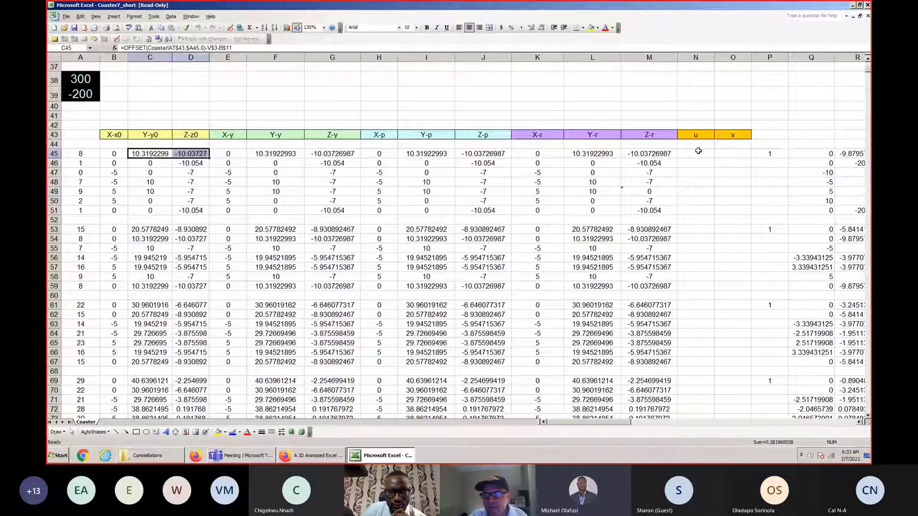
scroll(514, 174, up, 9)
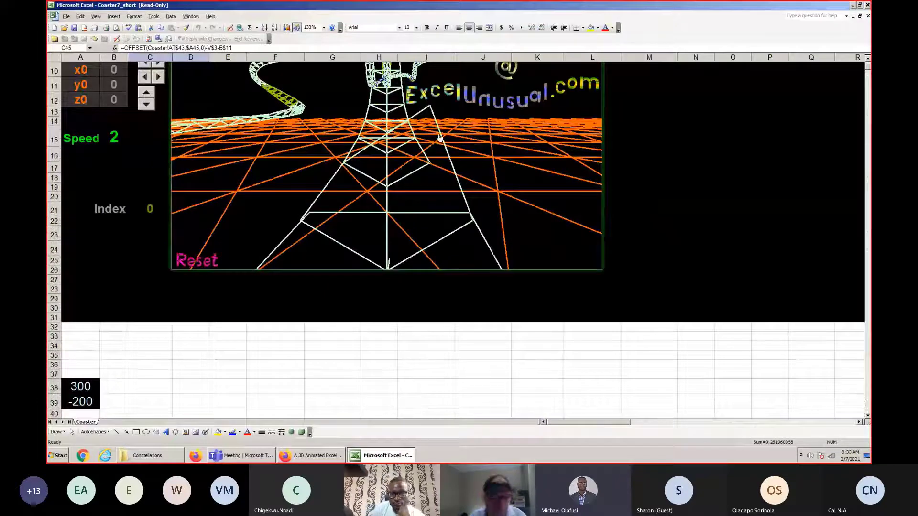
click(427, 327)
scroll(399, 156, up, 3)
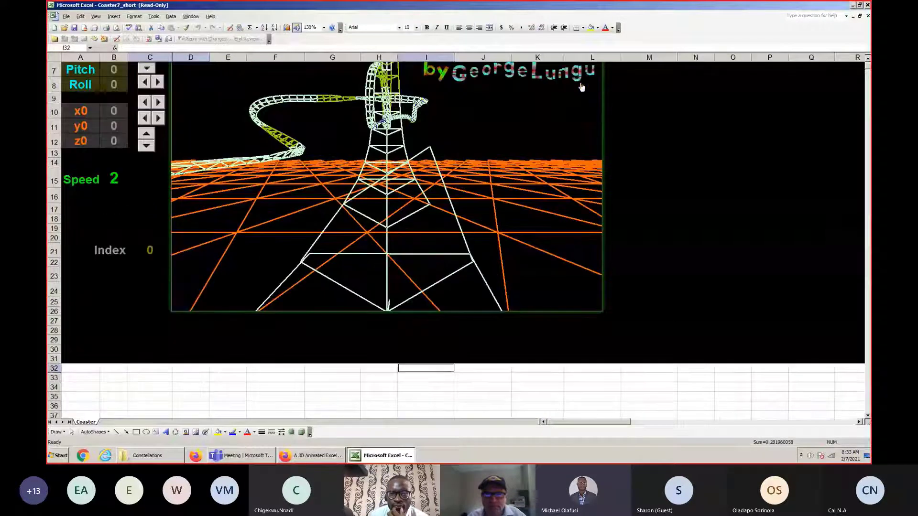
click(648, 167)
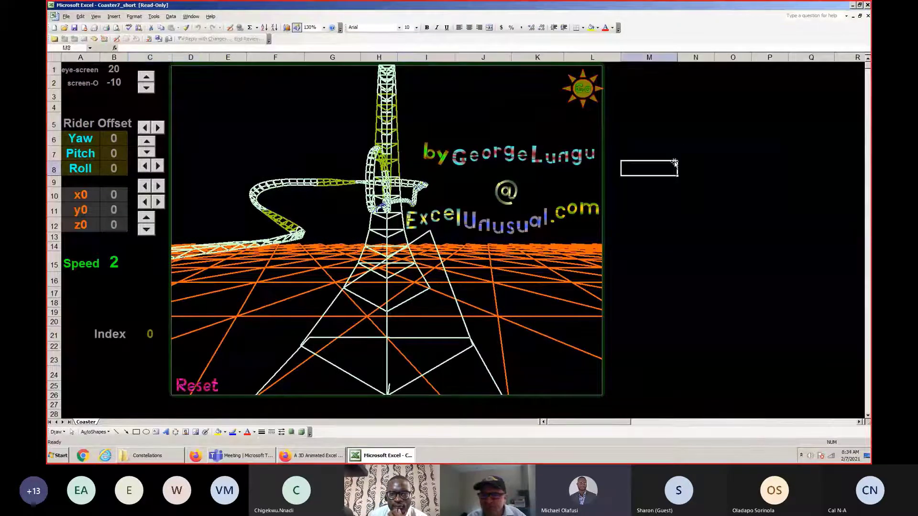
click(681, 151)
right_click(394, 152)
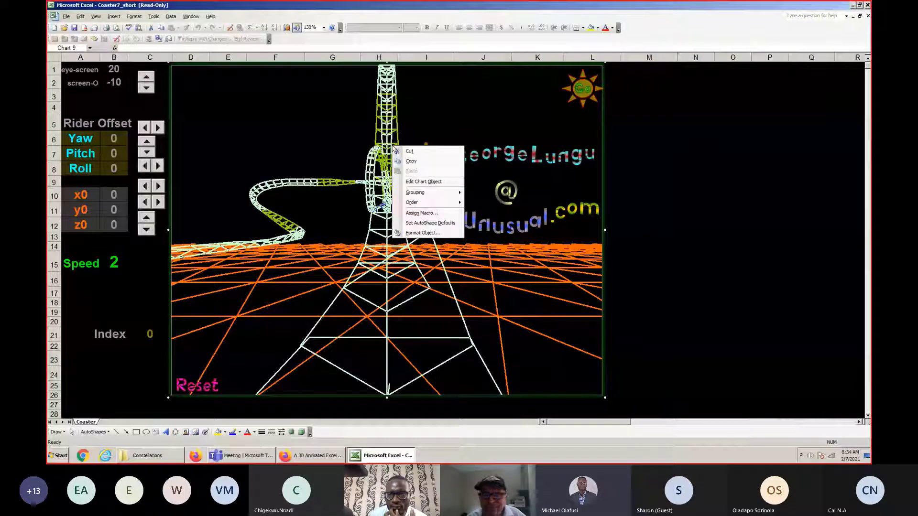
key(Escape)
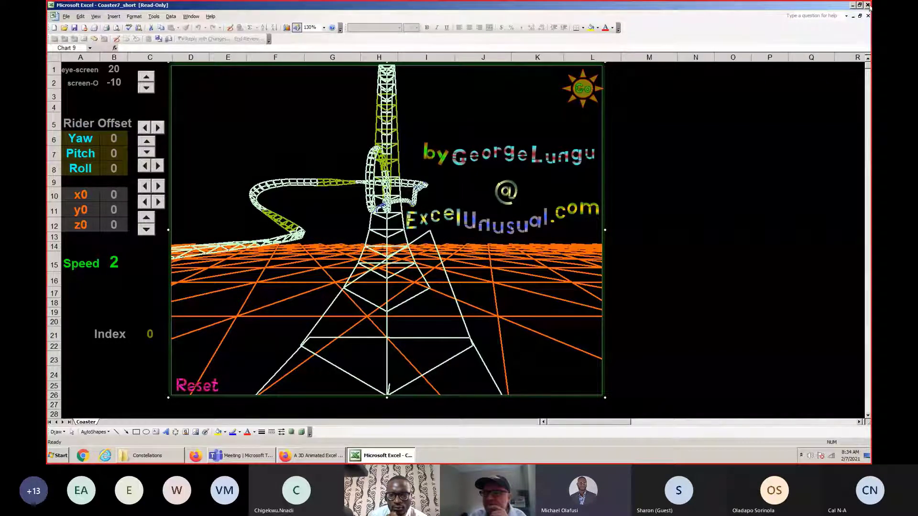
Step: Look over the coordinate rows further down the sheet and close the Coaster7_short workbook
scroll(581, 239, down, 7)
scroll(580, 239, down, 15)
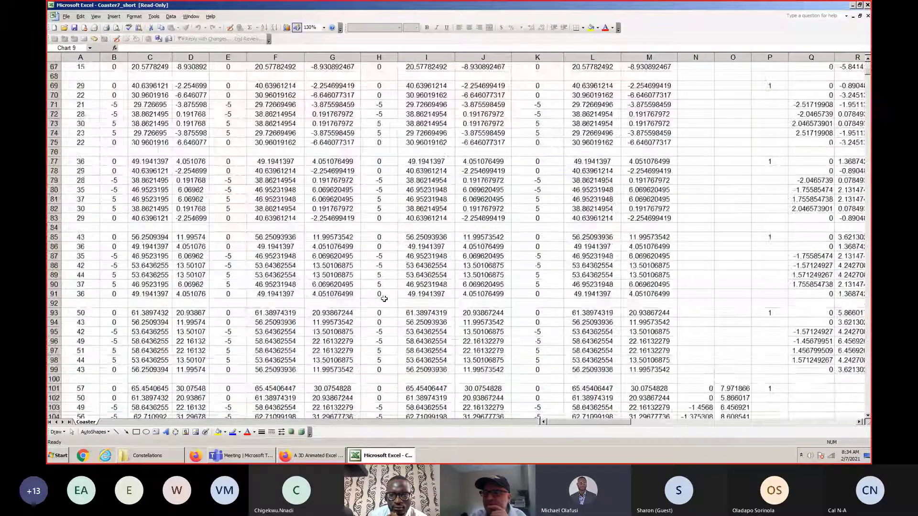
click(868, 16)
click(461, 249)
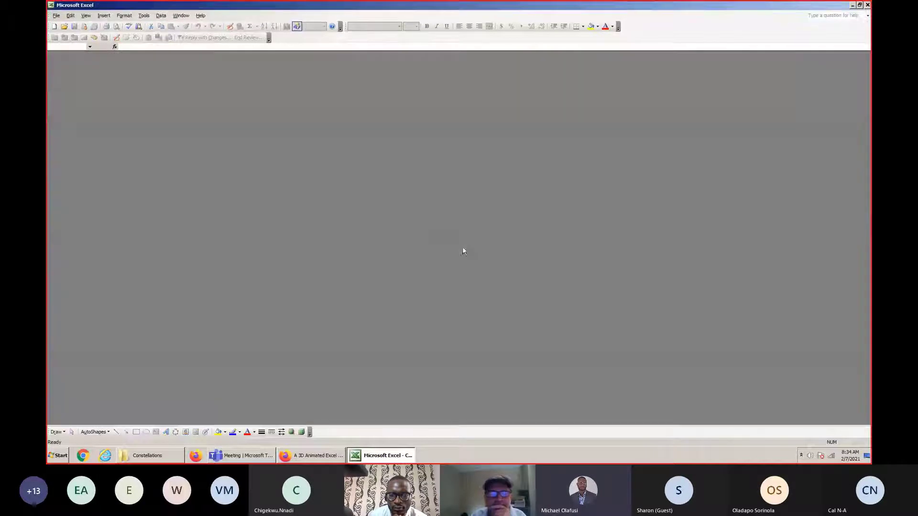
click(56, 16)
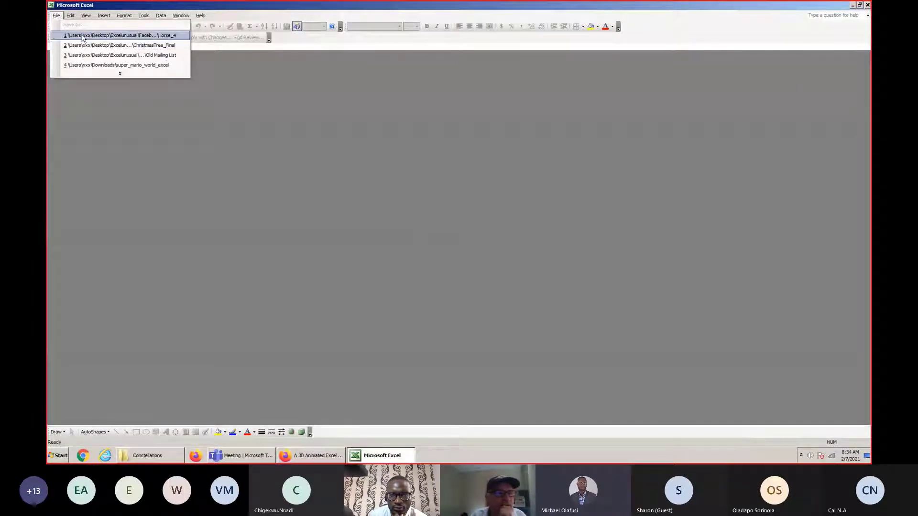
mouse_move(70, 18)
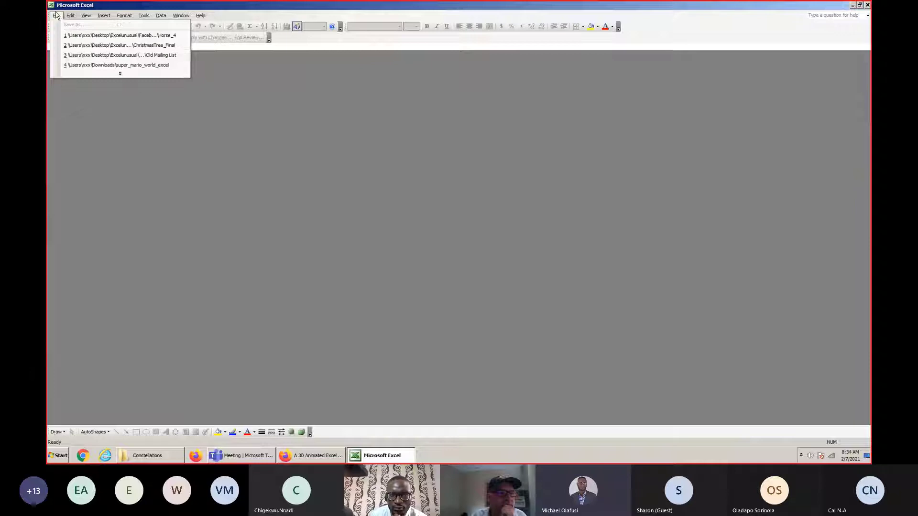
click(115, 74)
click(85, 38)
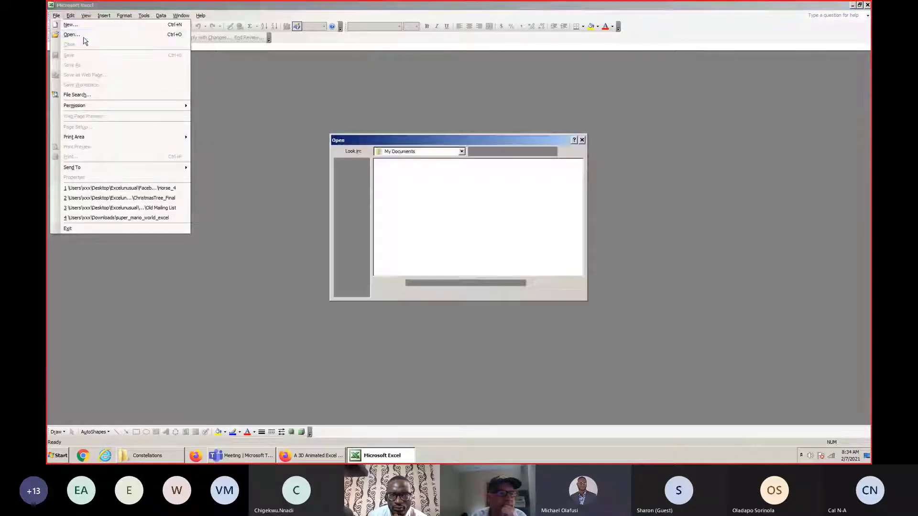
click(564, 294)
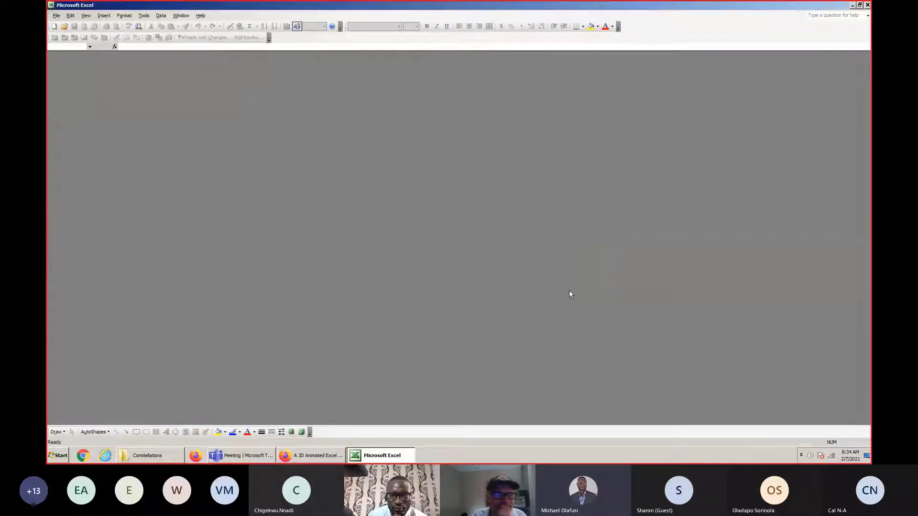
click(70, 16)
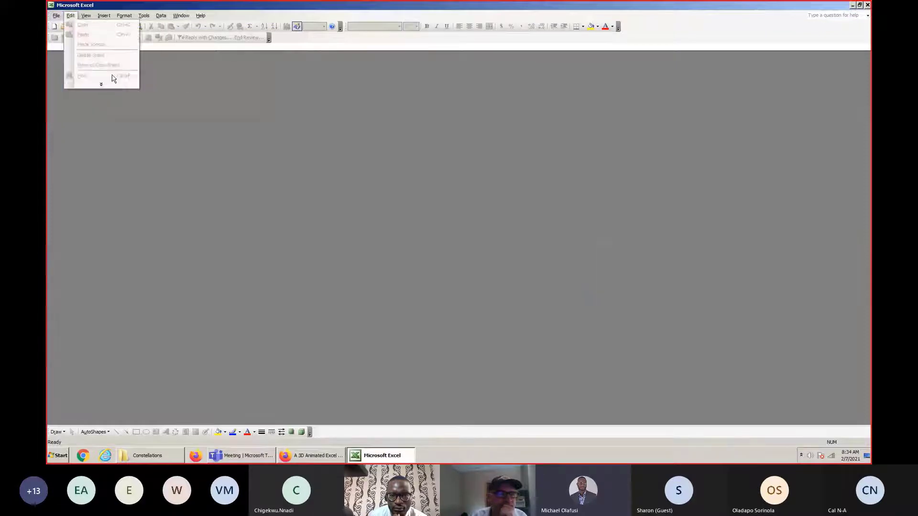
click(101, 85)
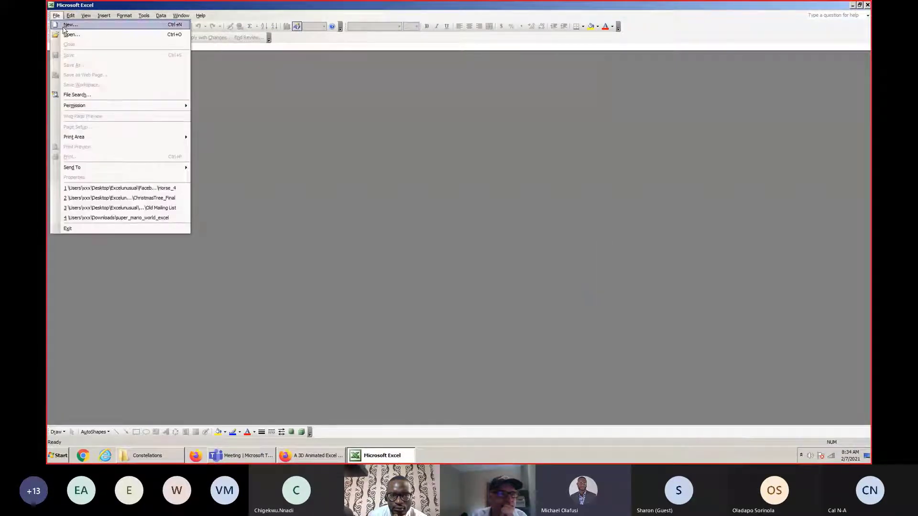
Step: Create a new blank workbook
click(70, 25)
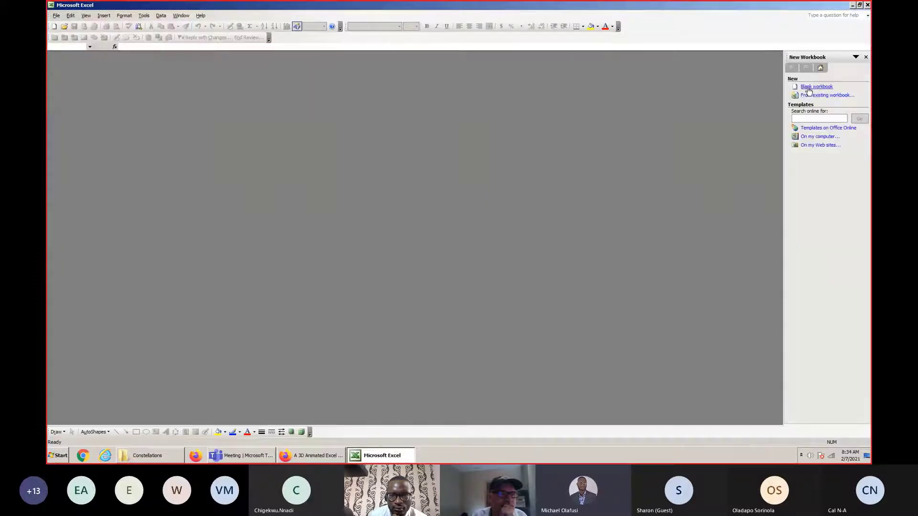
click(816, 86)
click(237, 144)
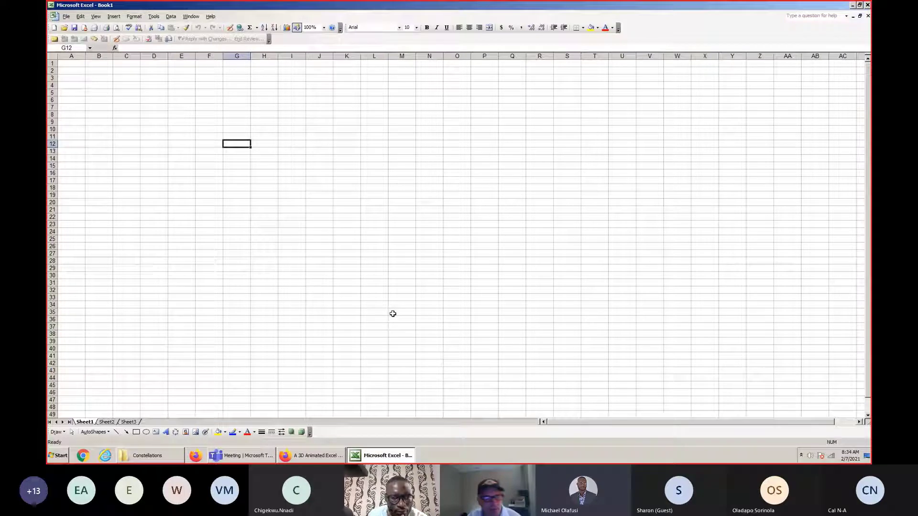
Step: Enter 0 in the adjacent cells F31 and G31, and move the pair of values to B34:C34
click(205, 282)
text(0)
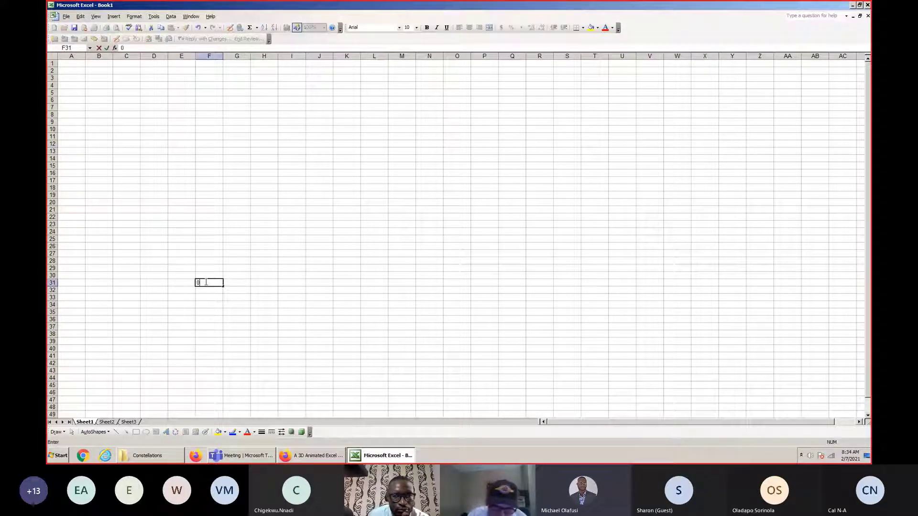
click(242, 286)
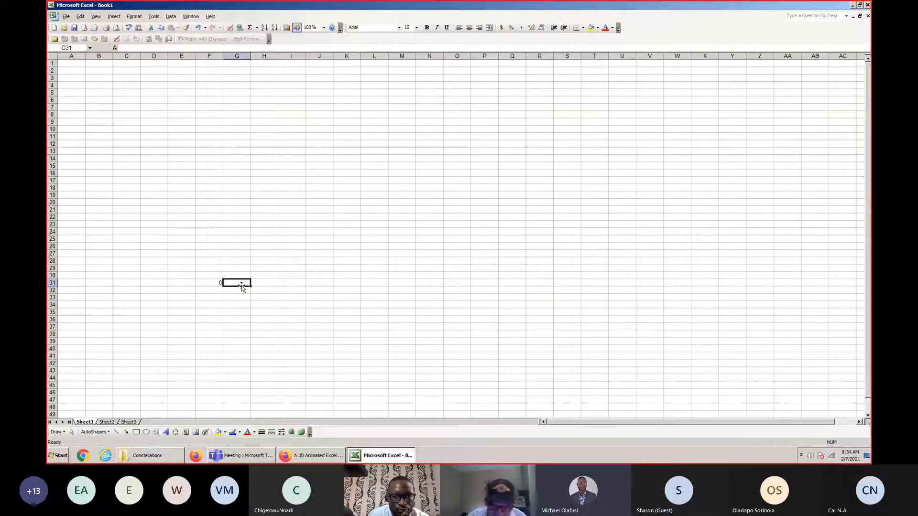
text(0)
click(464, 282)
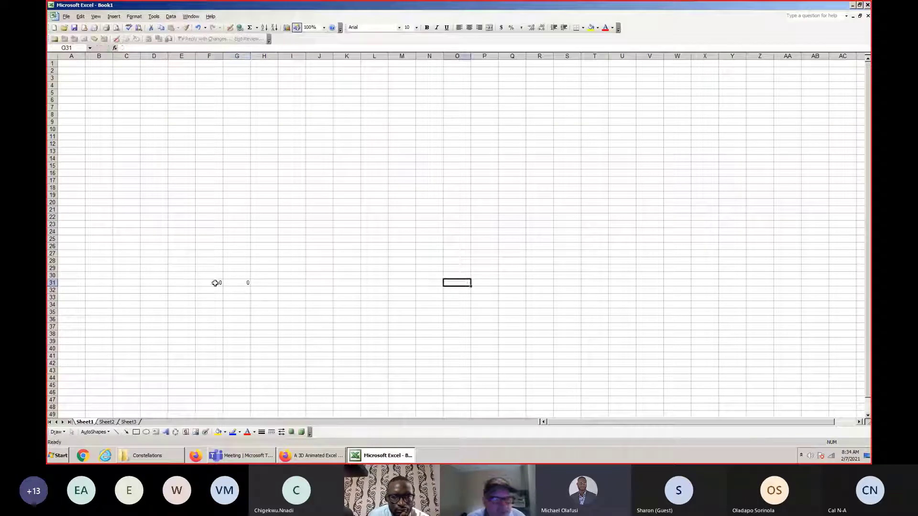
drag(219, 282, 230, 284)
drag(173, 314, 110, 304)
Step: Add the headings x and y in B33 and C33 above the zeros, and centre the contents of the whole sheet
click(102, 296)
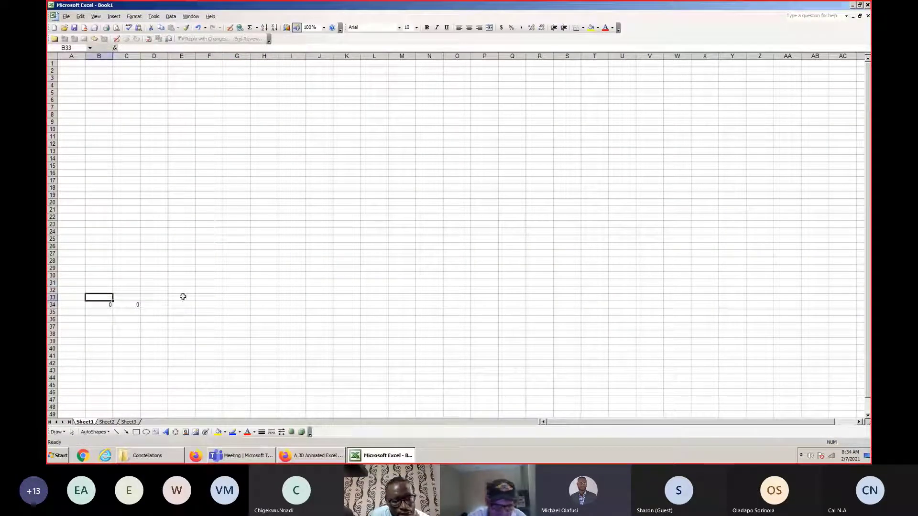
text(x)
click(132, 298)
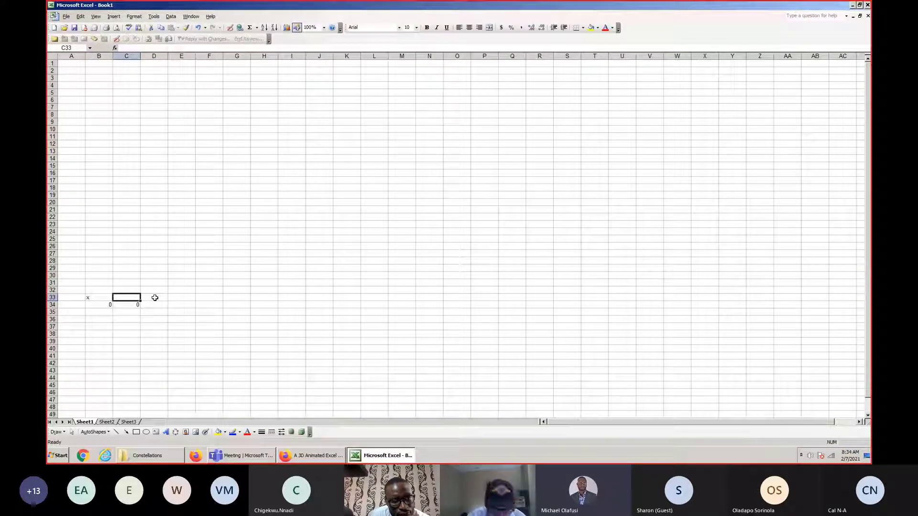
text(y)
click(176, 304)
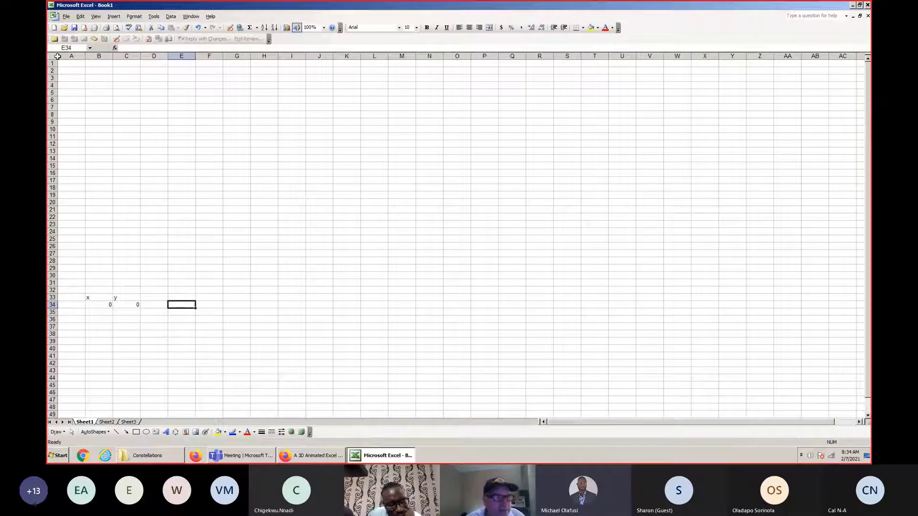
click(57, 56)
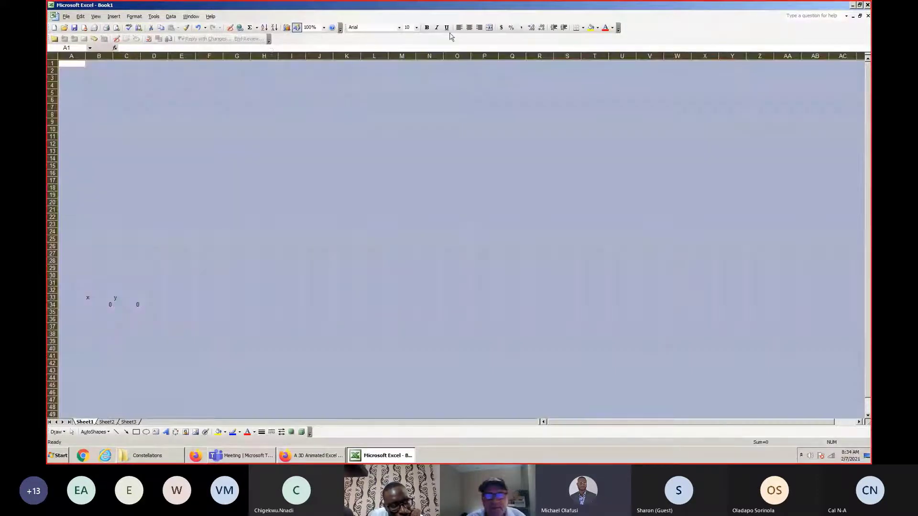
click(469, 27)
Step: Enter the second coordinate pair, 1 and 1, in B35 and C35
click(107, 312)
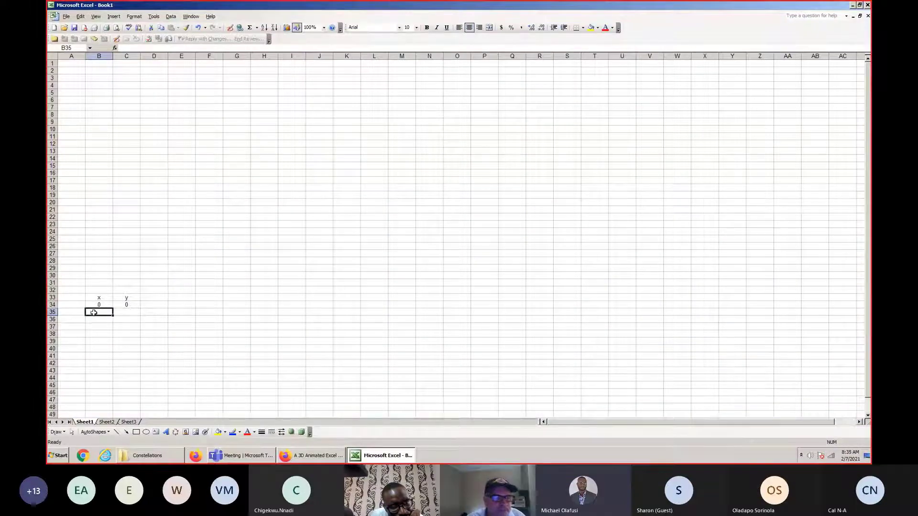
text(1)
click(127, 312)
text(1)
click(155, 313)
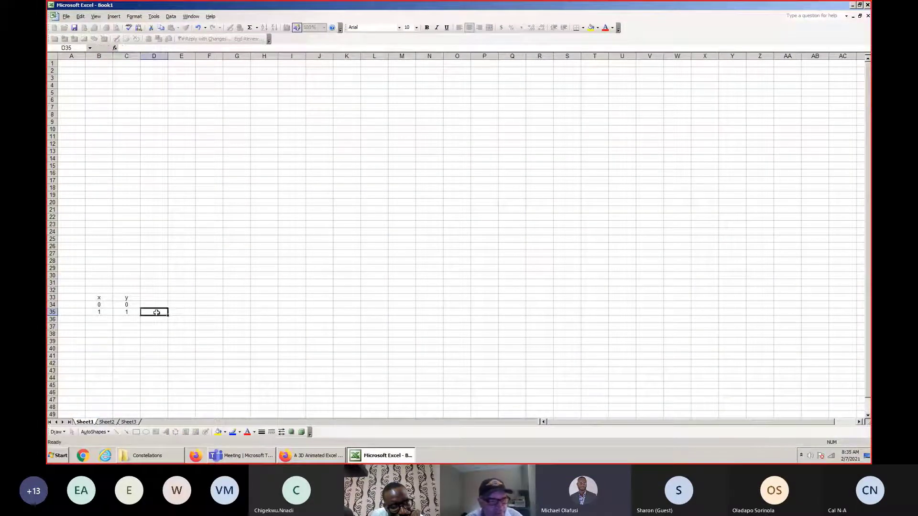
Step: Insert an XY scatter chart with data points connected by lines from B34:C35, and fit it above the table over about A1:K29
drag(101, 305, 127, 312)
click(114, 16)
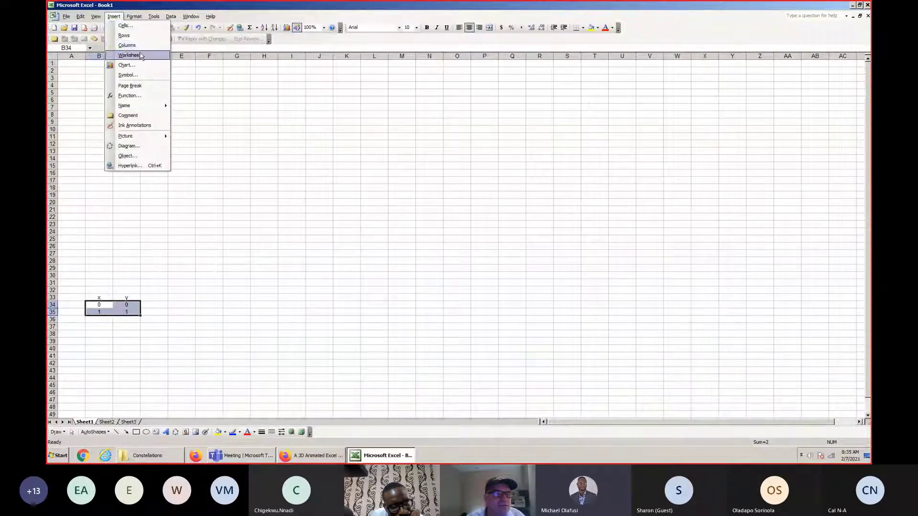
click(140, 65)
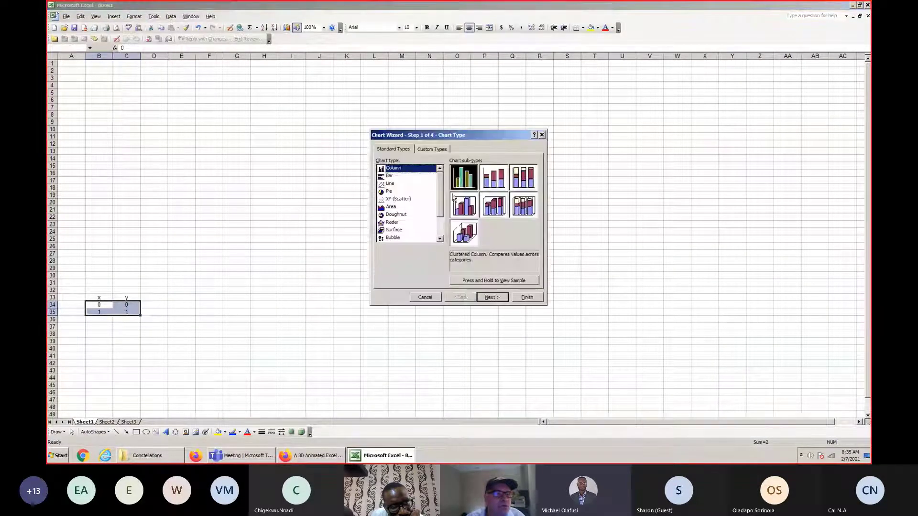
click(392, 198)
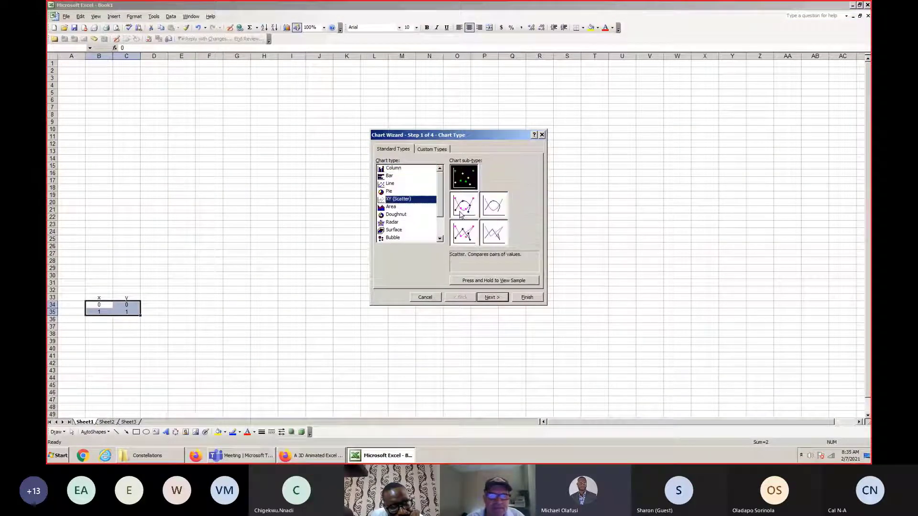
click(464, 233)
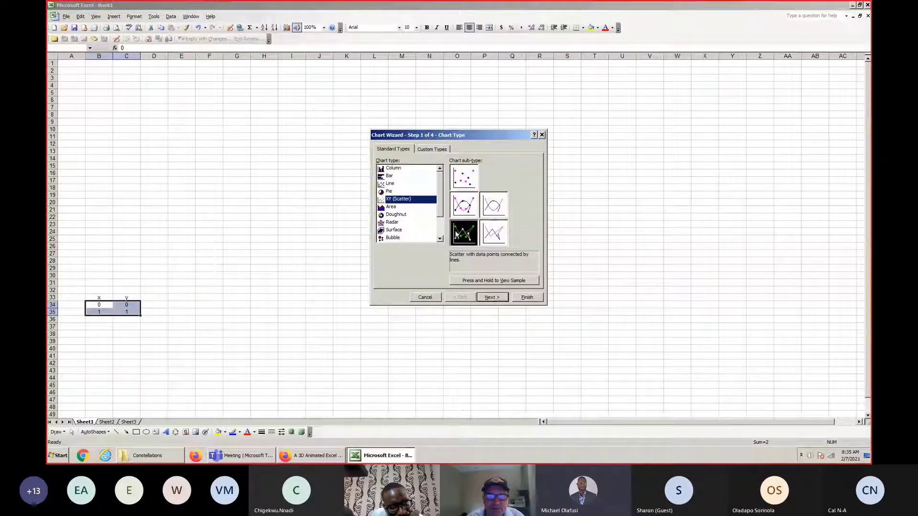
click(492, 297)
click(528, 297)
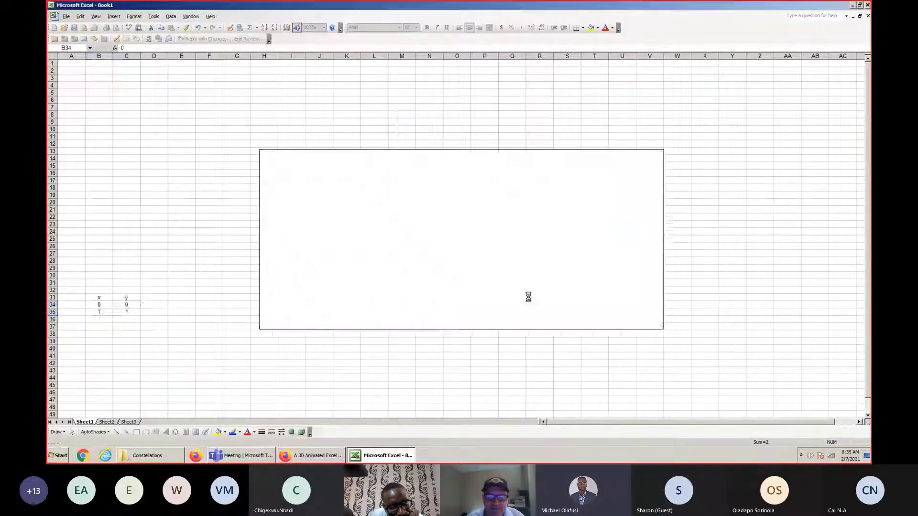
drag(427, 154, 237, 66)
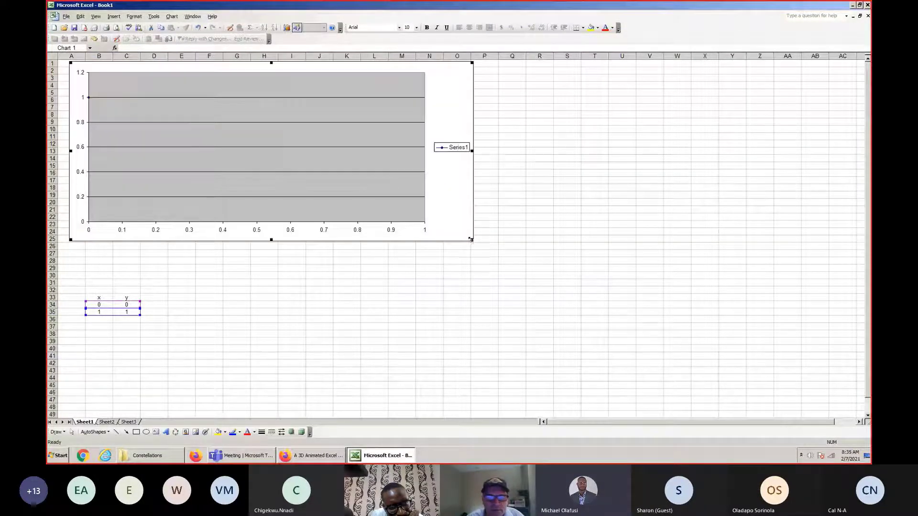
drag(471, 240, 347, 271)
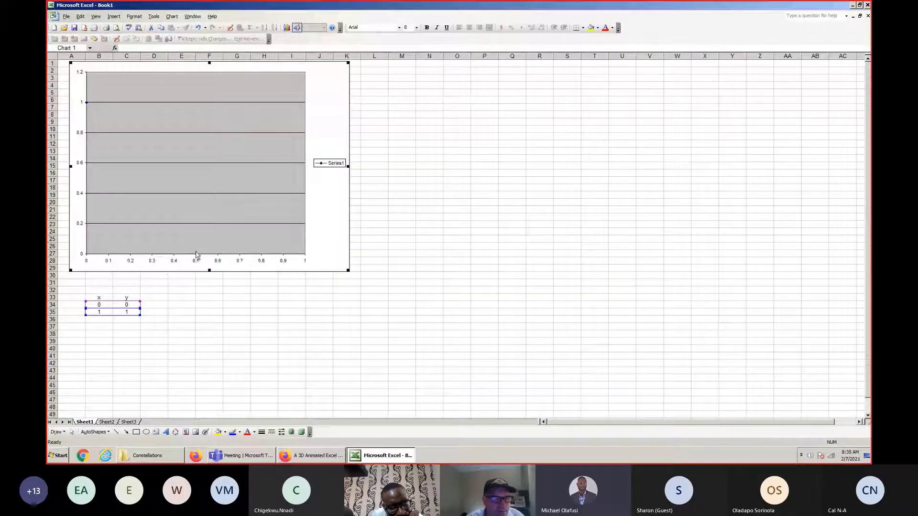
Step: Set the scale of the chart's X axis to a minimum of -5 and a maximum of 5
right_click(200, 261)
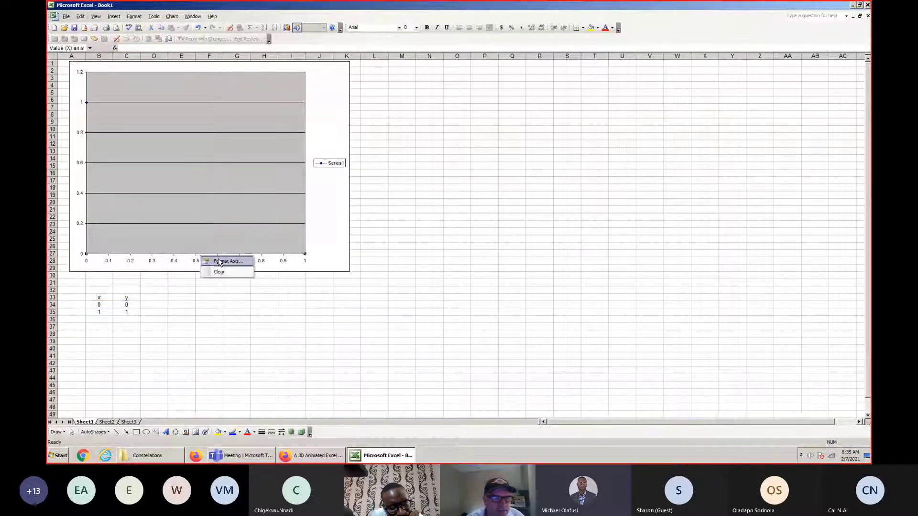
click(239, 261)
click(171, 193)
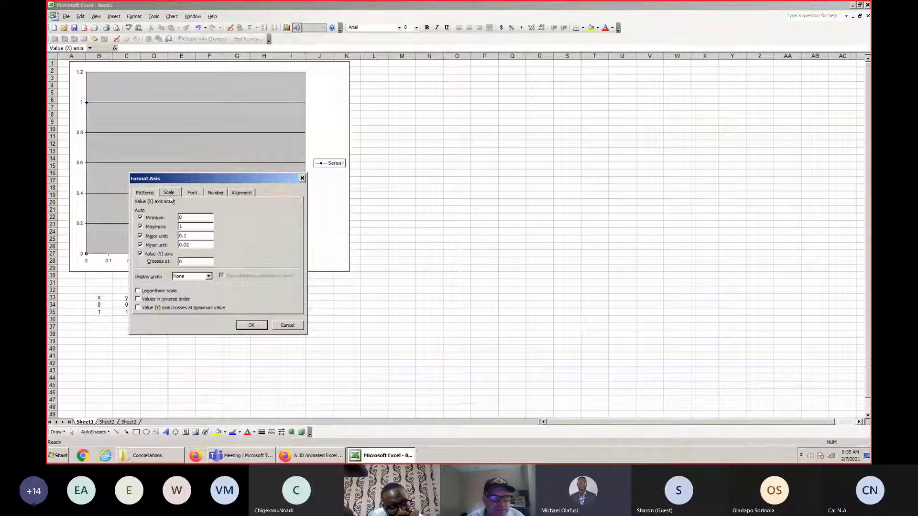
double_click(191, 218)
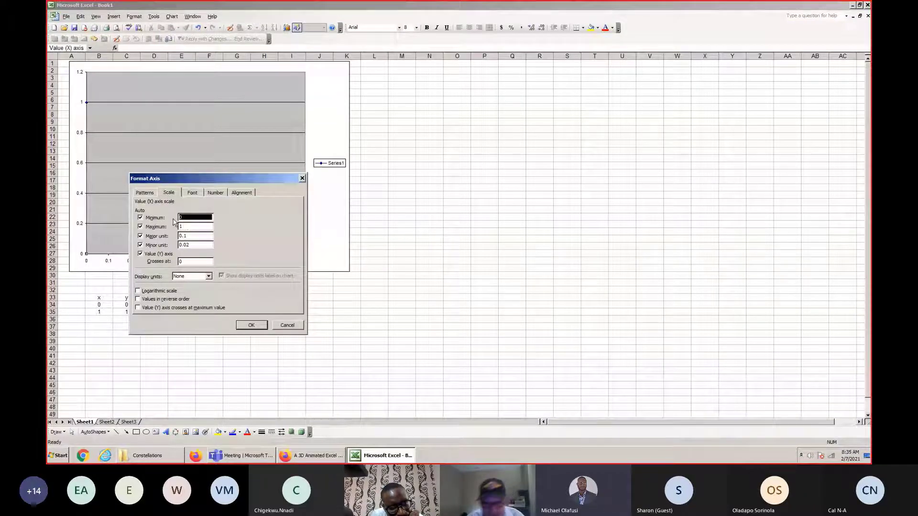
text(-5)
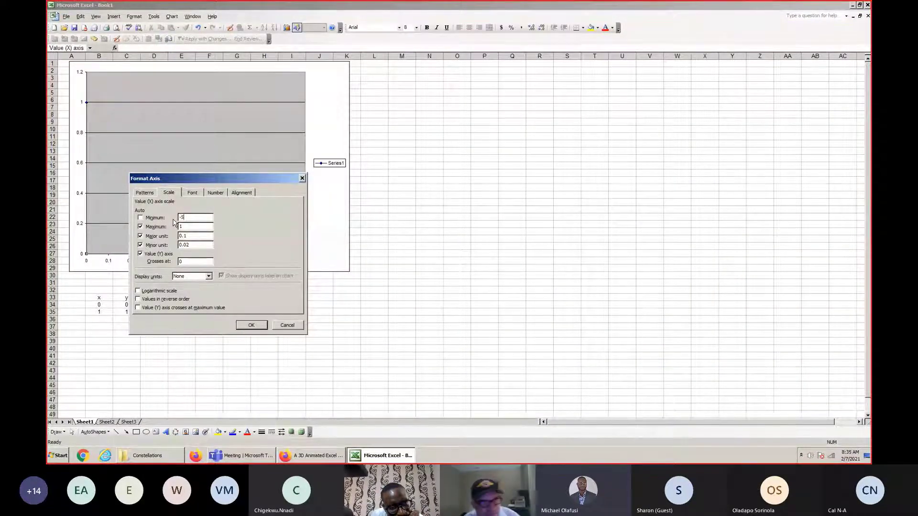
double_click(190, 227)
text(5)
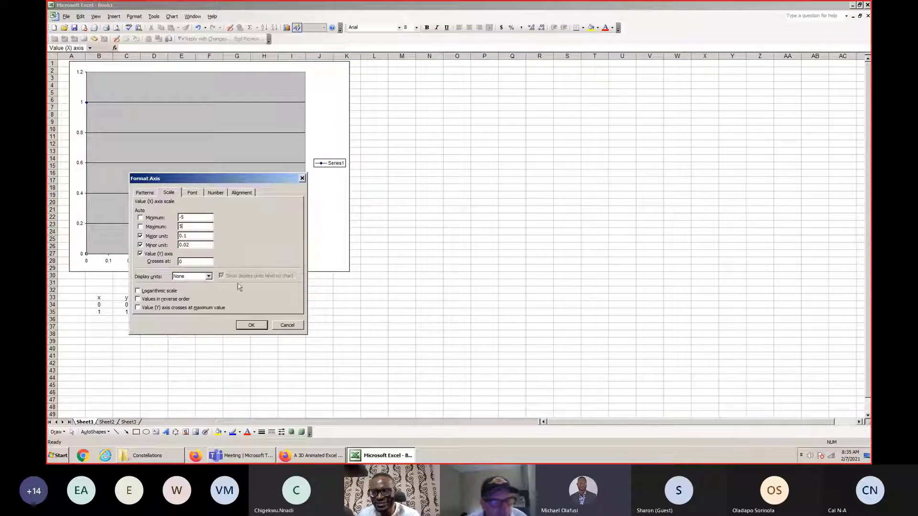
click(252, 326)
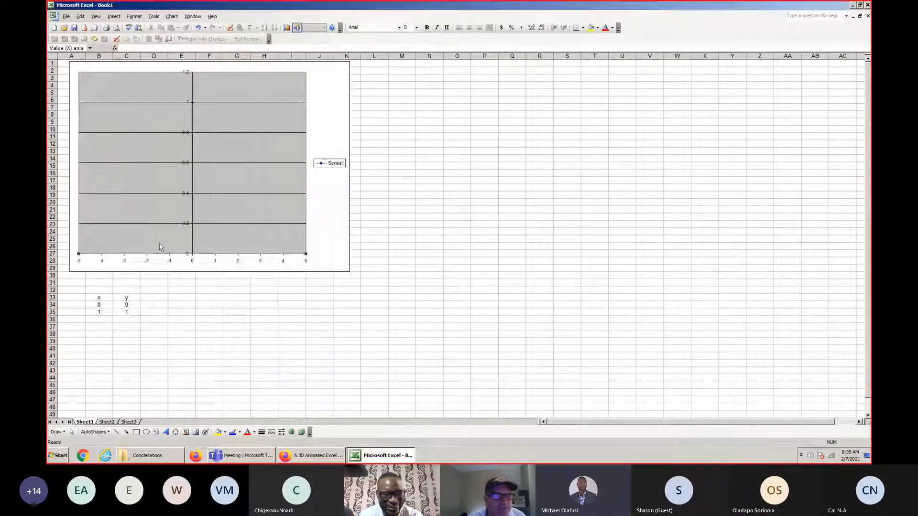
Step: Set the scale of the chart's Y axis to a minimum of -5 and a maximum of 5
right_click(207, 257)
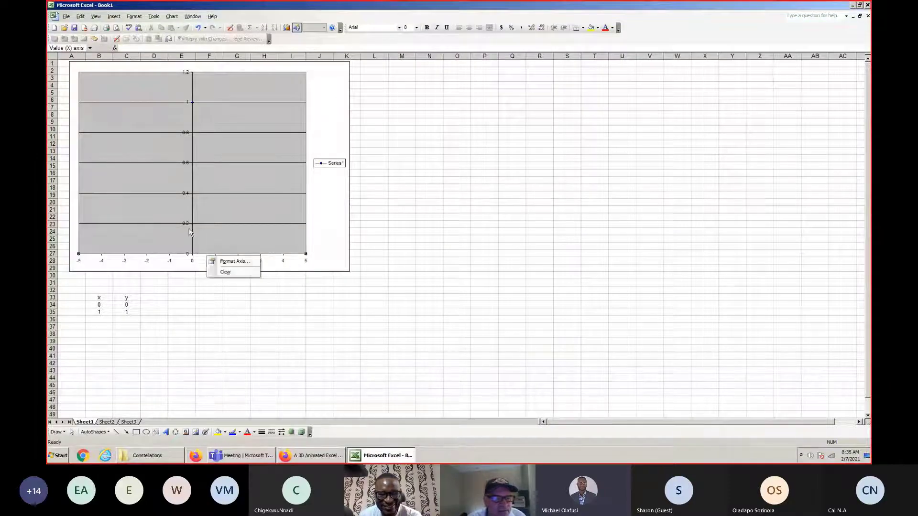
right_click(193, 232)
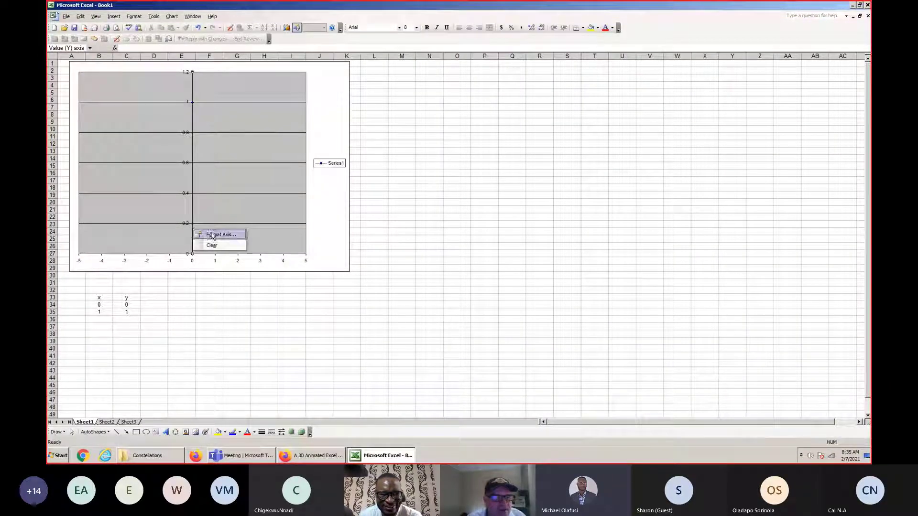
click(213, 237)
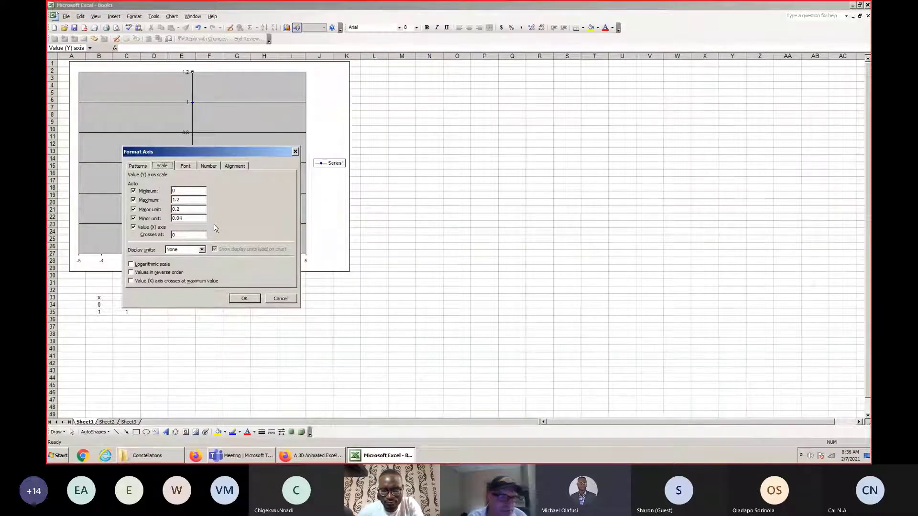
double_click(180, 191)
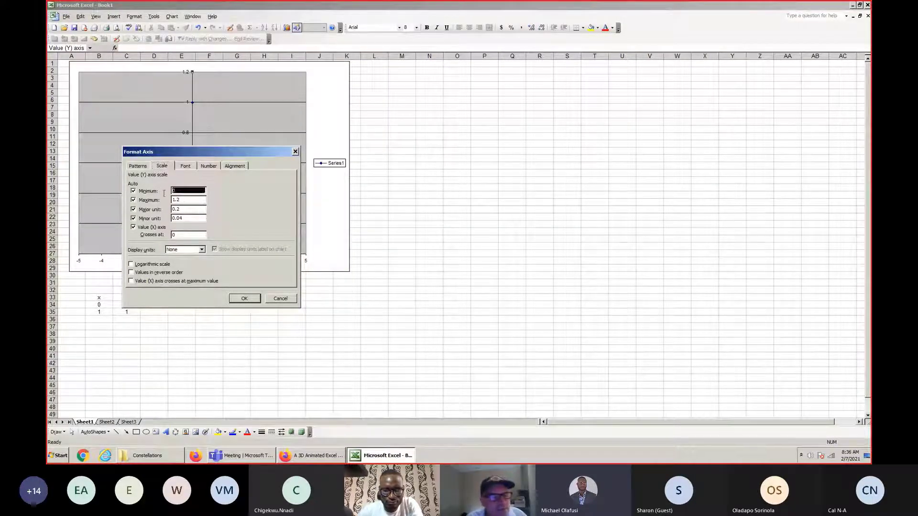
text(-5)
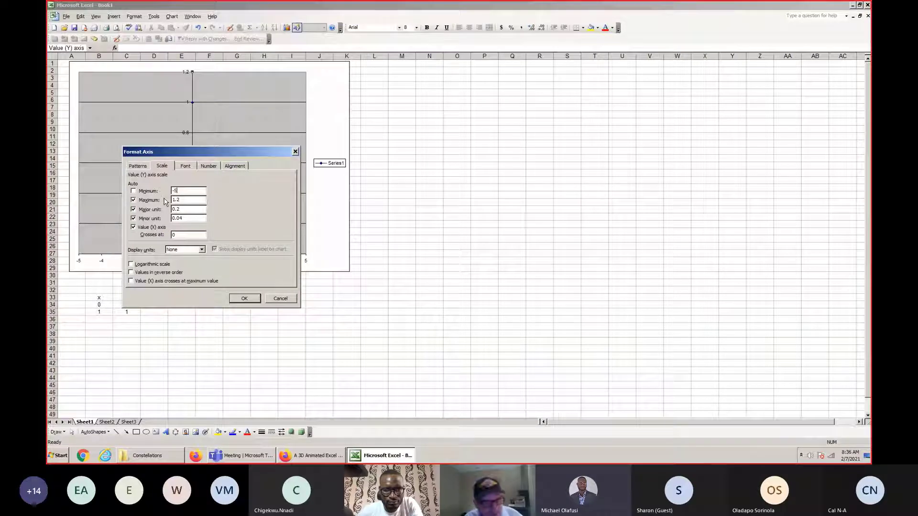
double_click(172, 200)
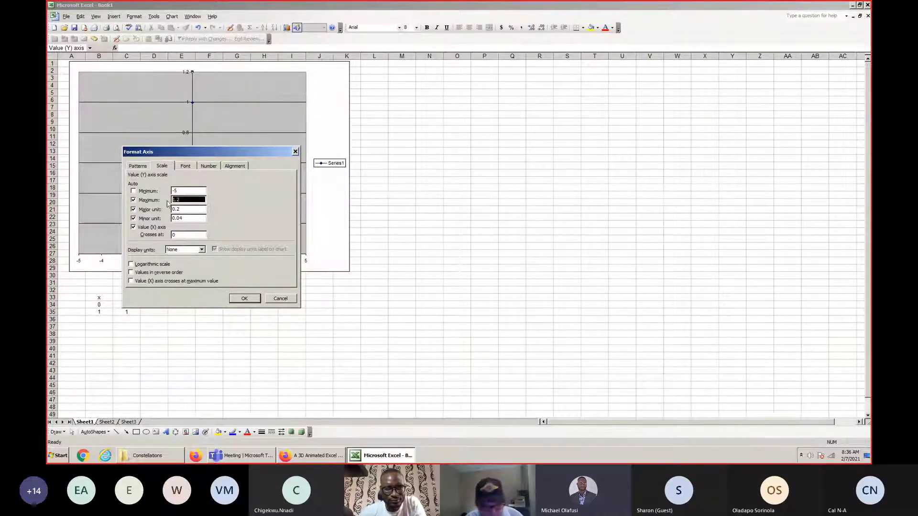
text(5)
key(Return)
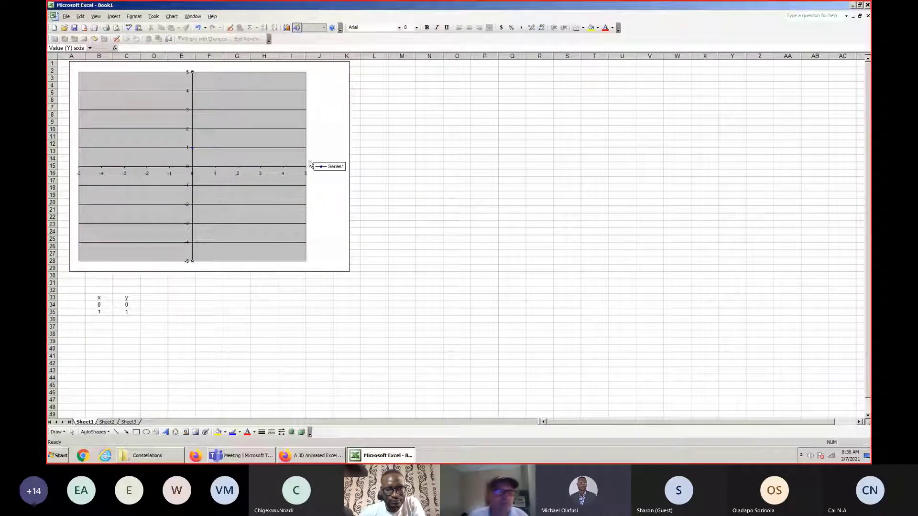
Step: Change the line style of the chart's horizontal major gridlines to the fine dashed pattern
click(230, 147)
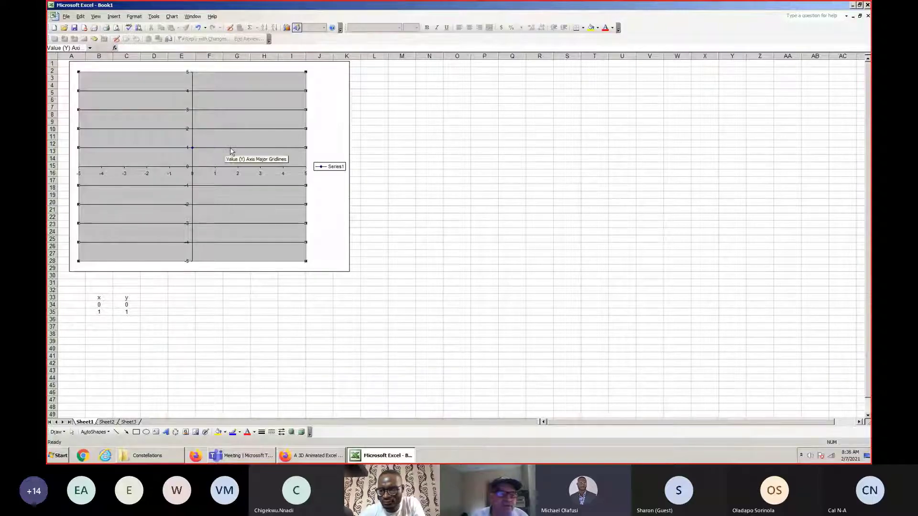
double_click(230, 147)
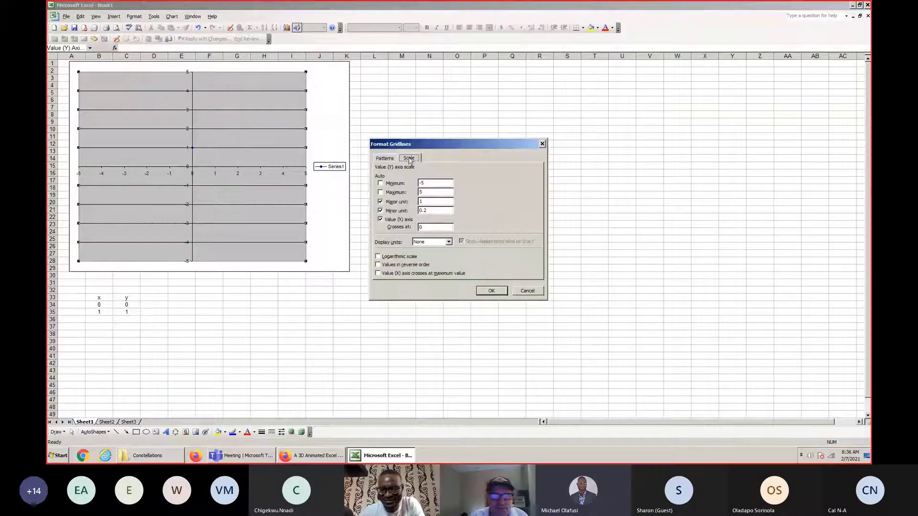
click(392, 162)
click(444, 202)
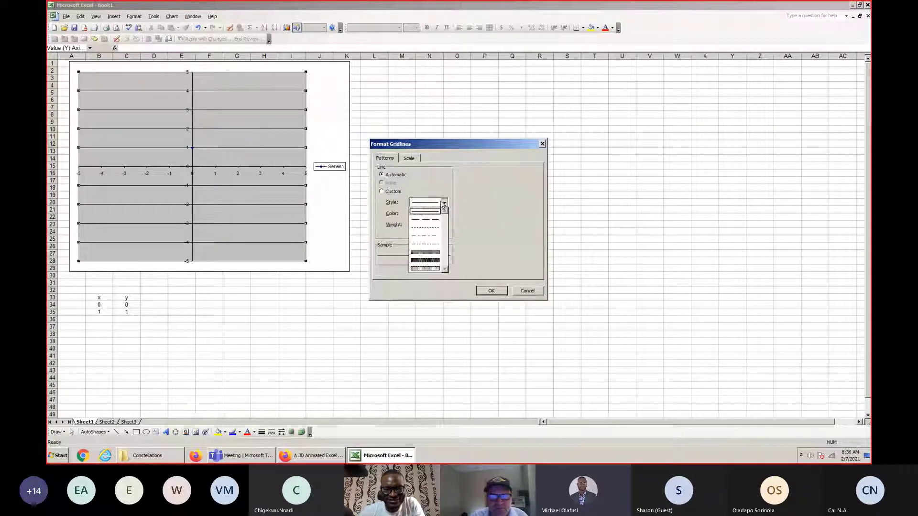
click(427, 228)
click(491, 291)
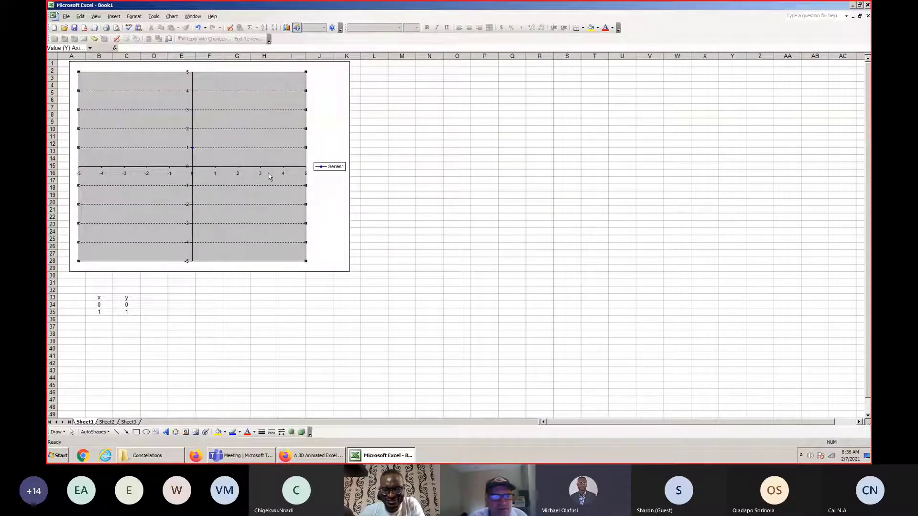
Step: Turn on major gridlines for the chart's Value (X) axis in the chart options
right_click(327, 73)
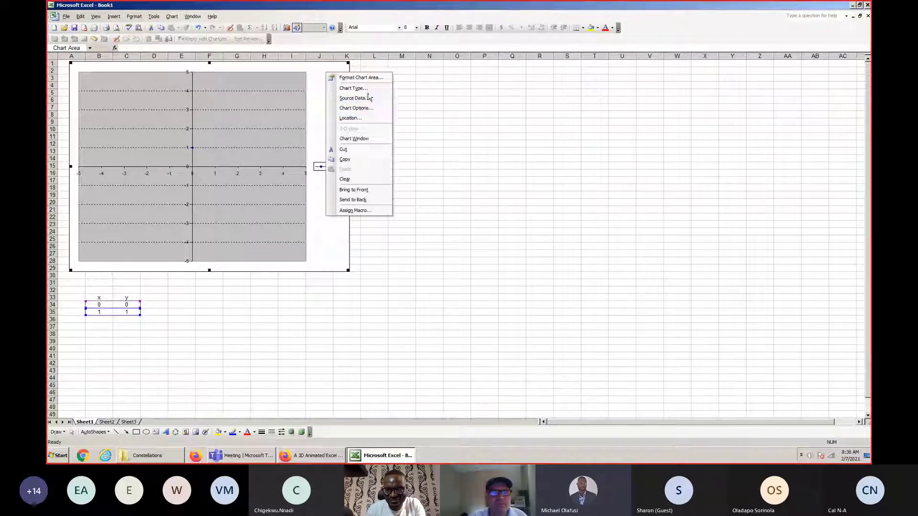
click(370, 109)
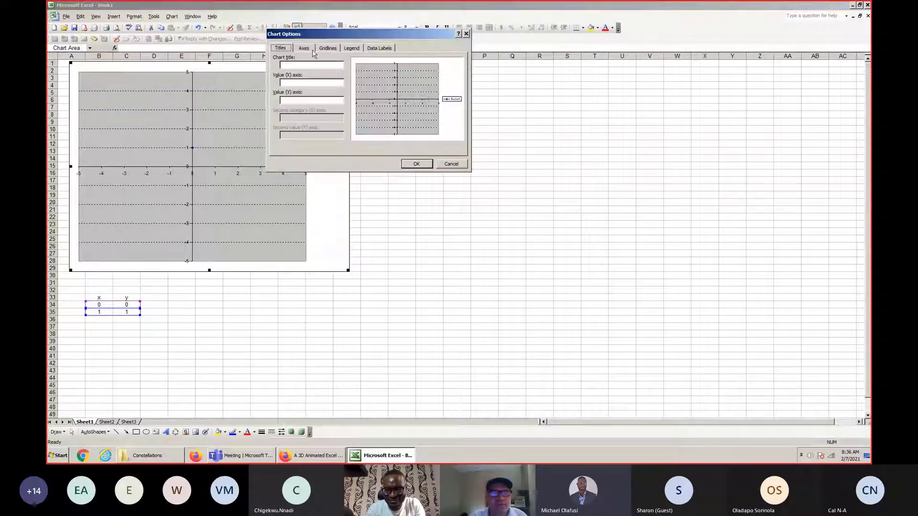
click(328, 48)
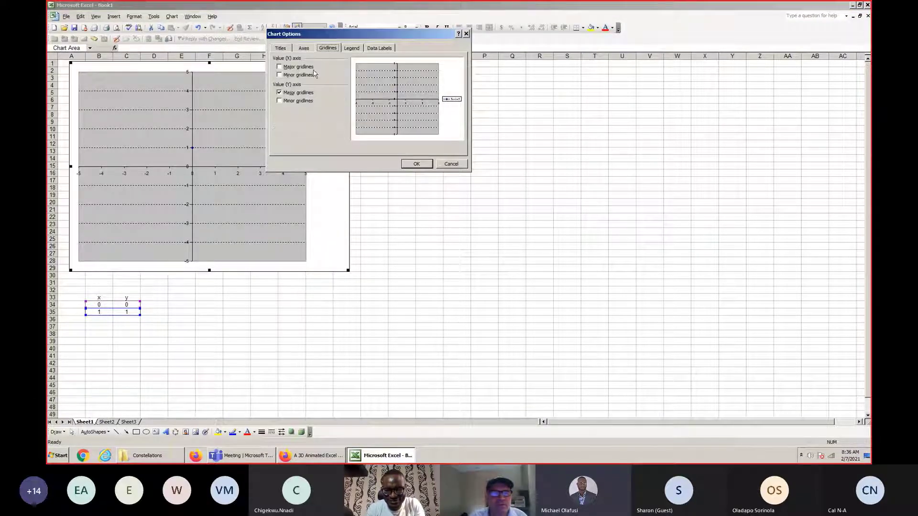
click(278, 66)
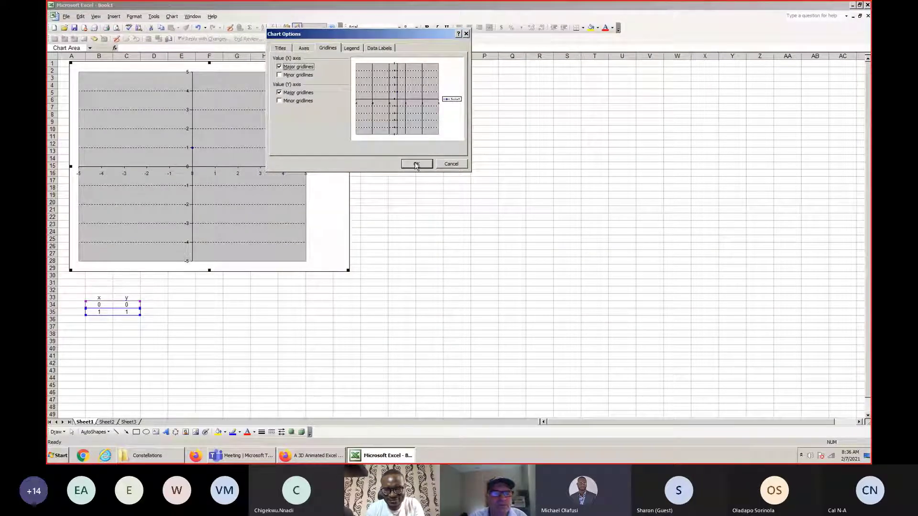
click(415, 164)
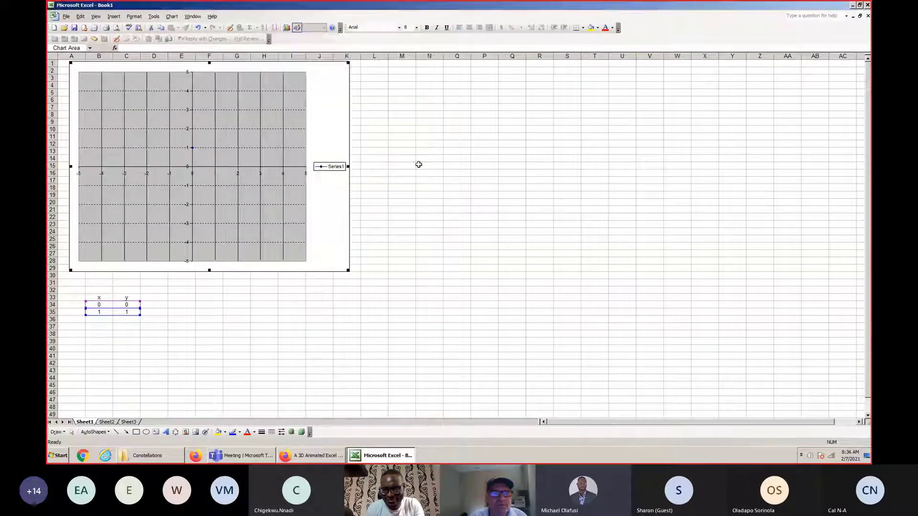
Step: Give the vertical major gridlines the same fine dashed line style as the horizontal ones
double_click(261, 141)
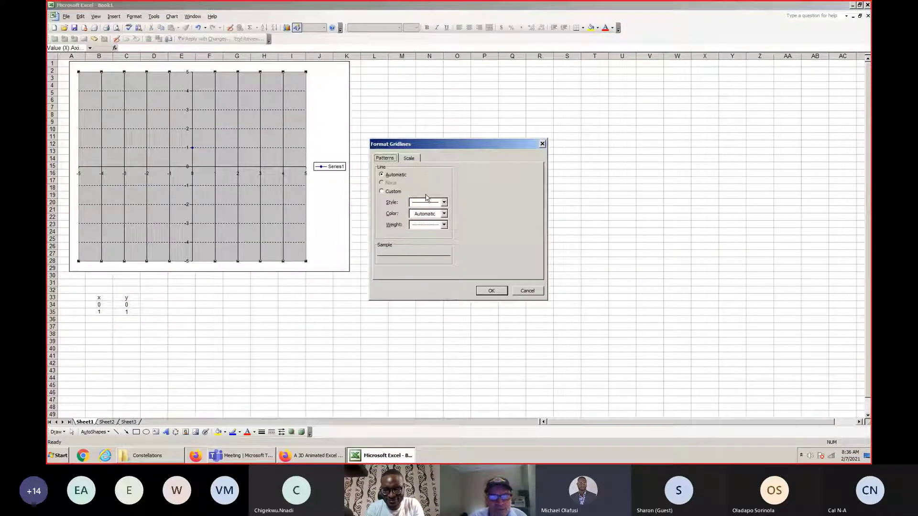
click(444, 202)
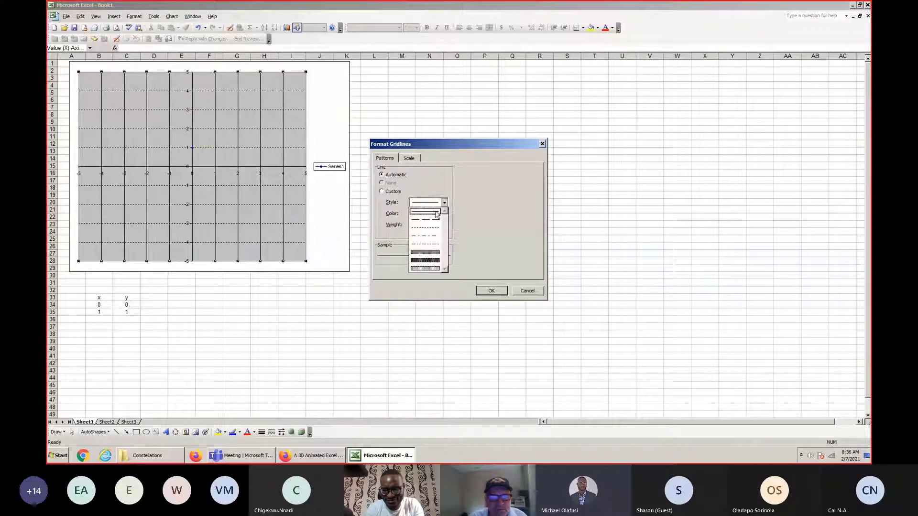
click(435, 227)
click(490, 290)
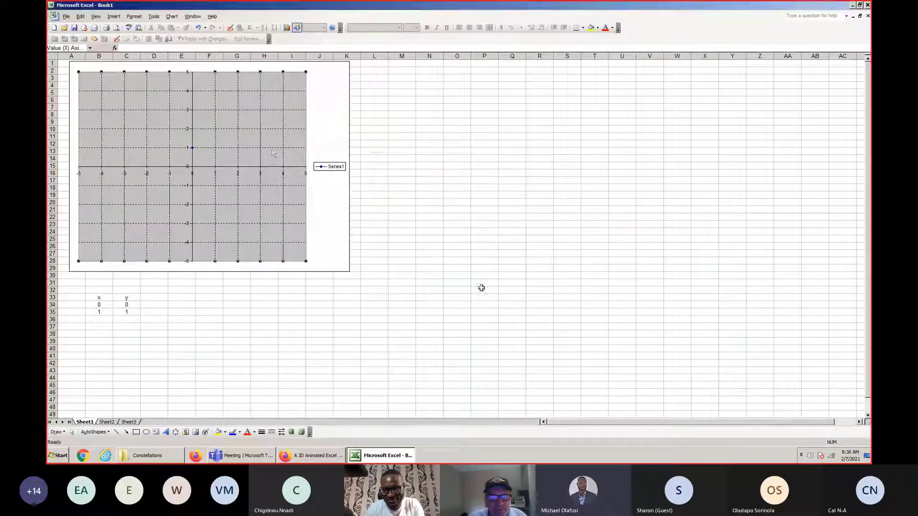
Step: Fill the chart's plot area with light yellow
double_click(297, 139)
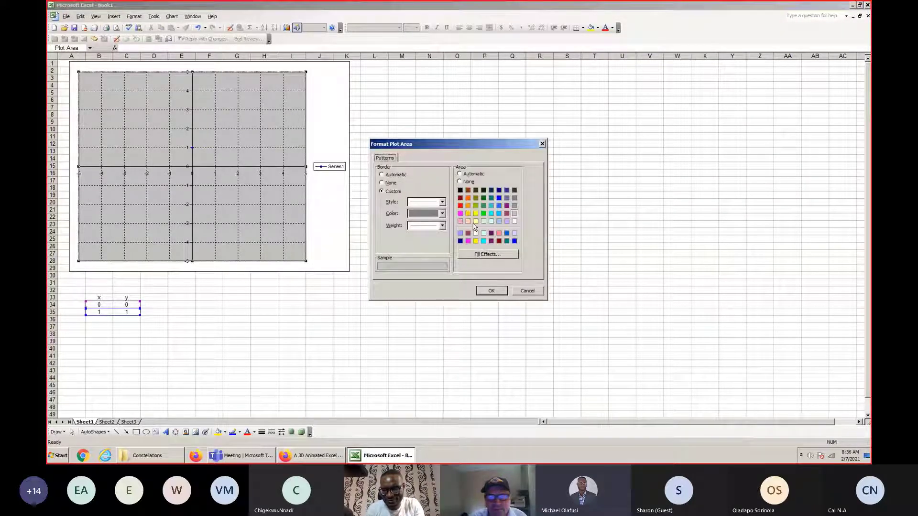
click(475, 222)
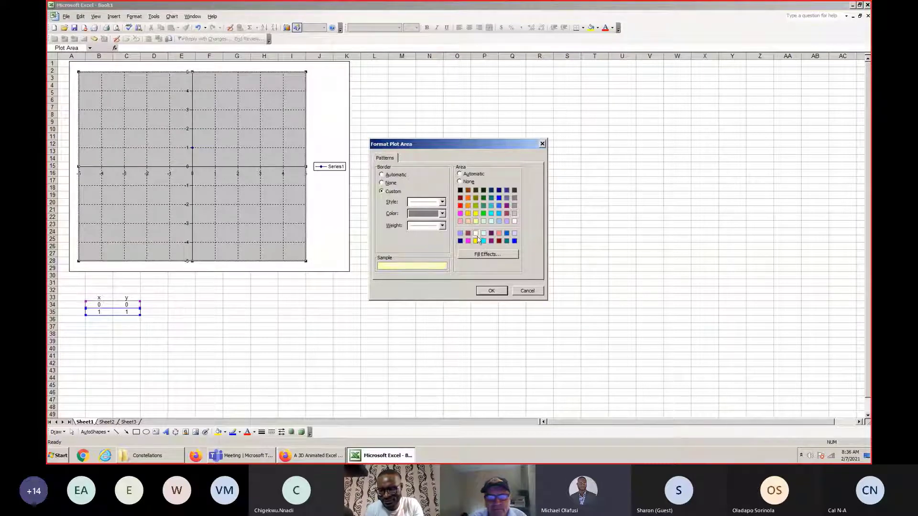
click(491, 290)
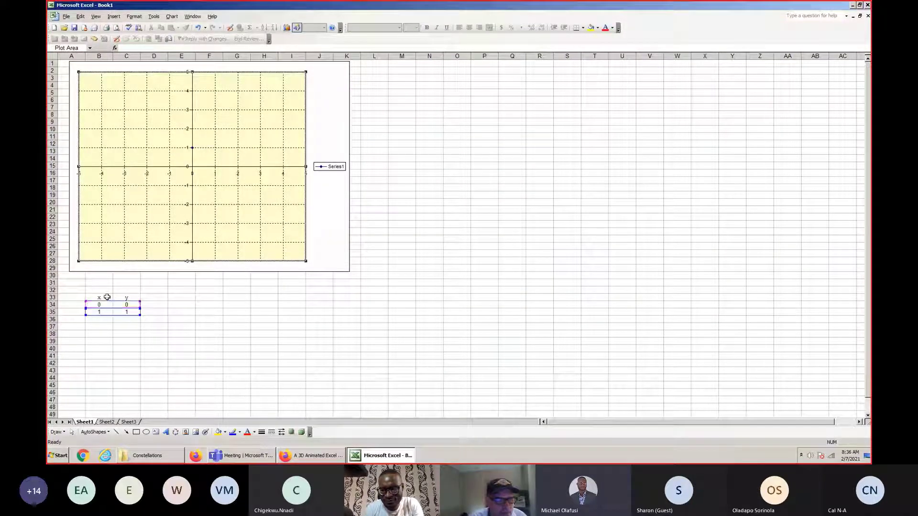
Step: Move the x-y table to O31:P33 and enlarge the chart to cover about A1:N47
drag(108, 297, 465, 282)
click(340, 253)
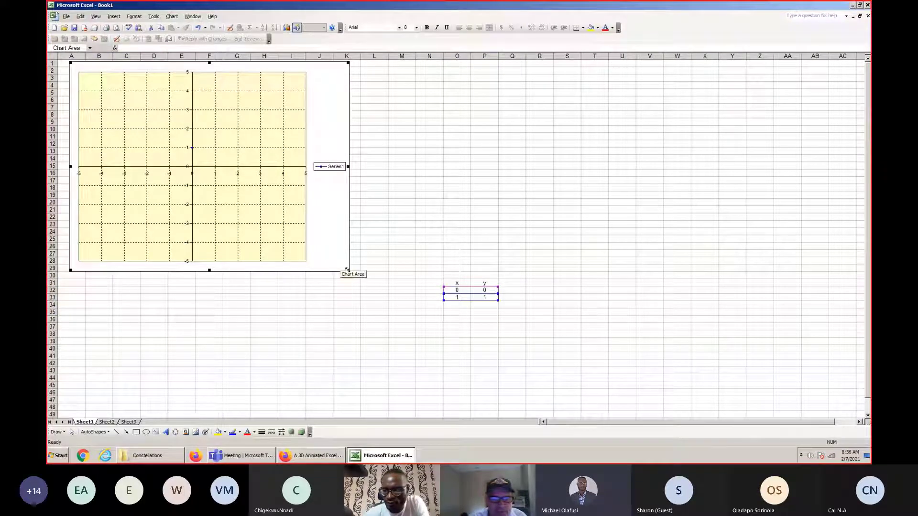
drag(348, 271, 430, 403)
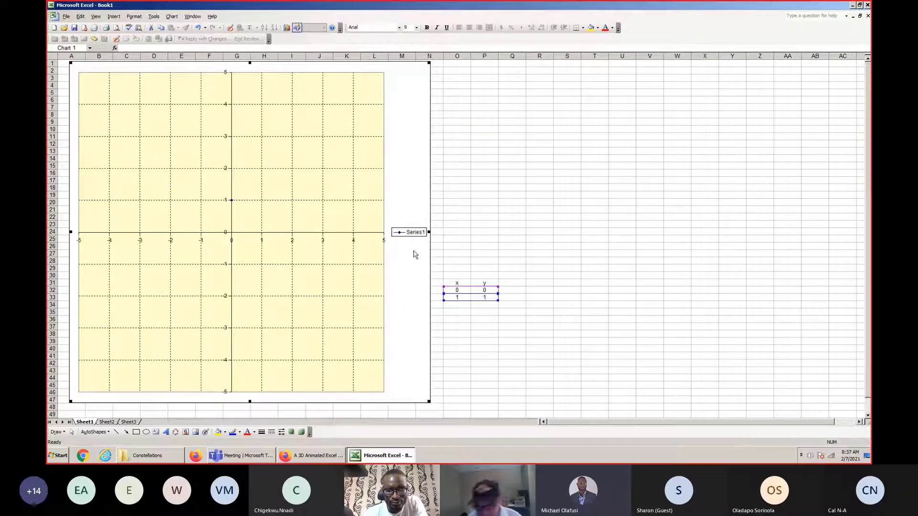
Step: Delete the Series1 legend from the chart and select the first x value in O32
click(410, 232)
key(Delete)
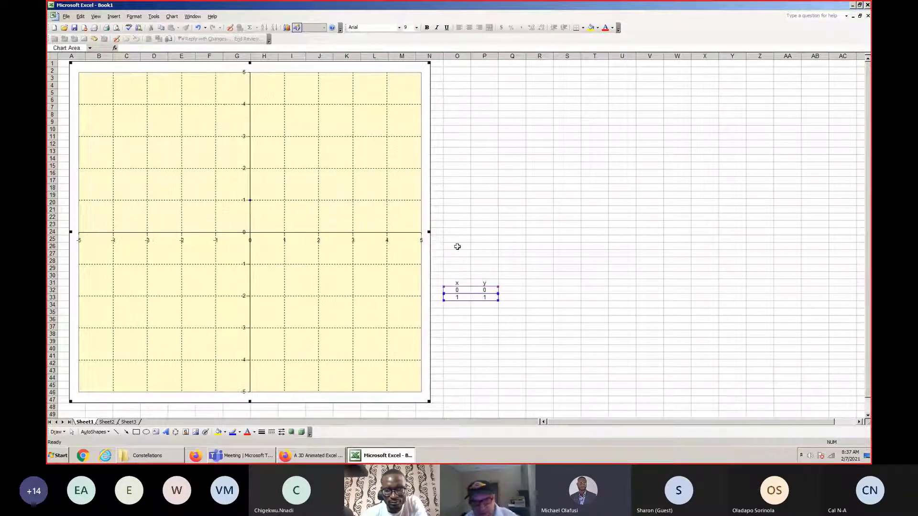
click(463, 288)
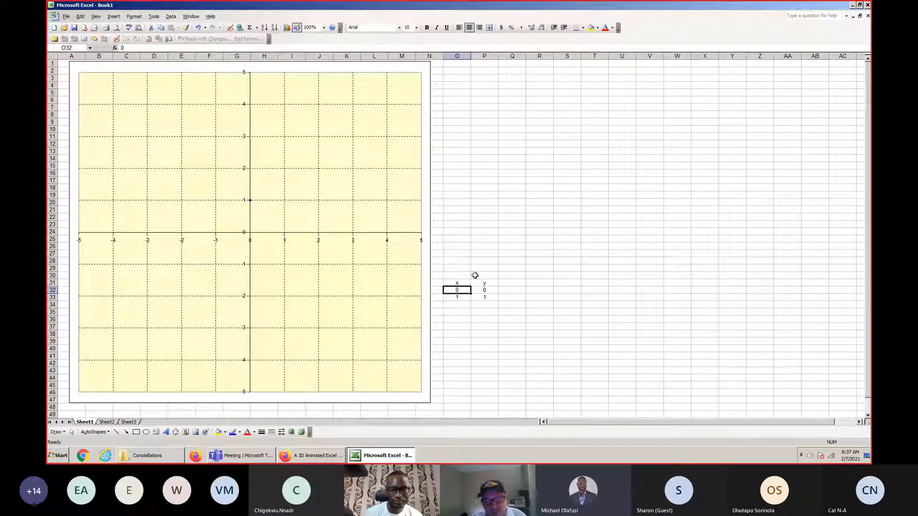
Step: Remove the existing series from the chart's source data and add a new empty series
click(289, 68)
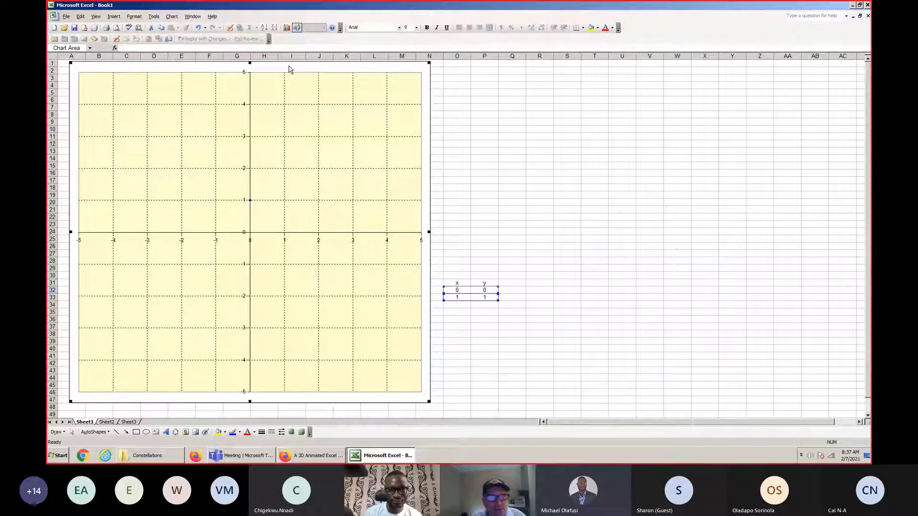
right_click(288, 67)
click(318, 92)
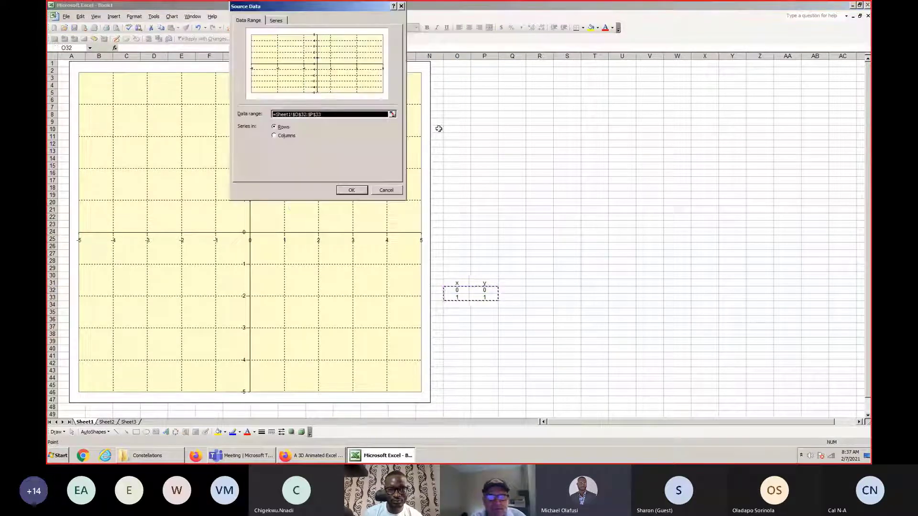
click(279, 22)
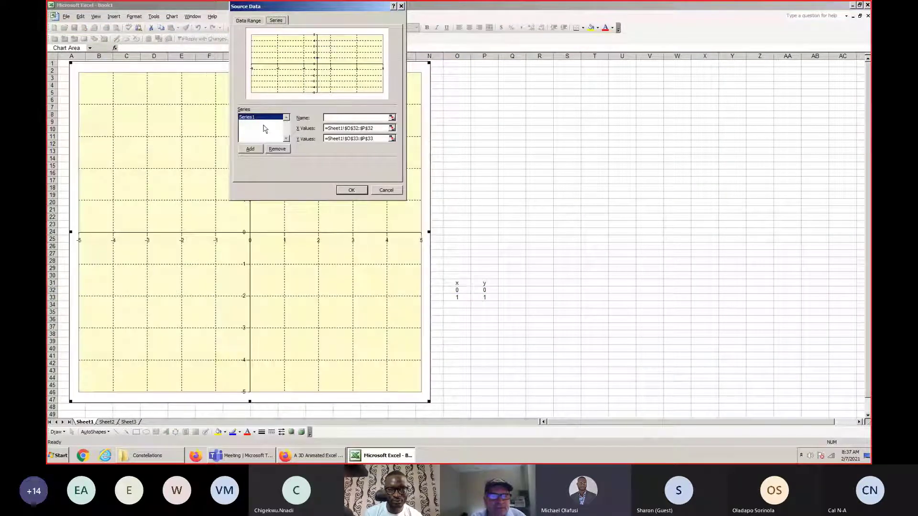
click(276, 149)
click(250, 149)
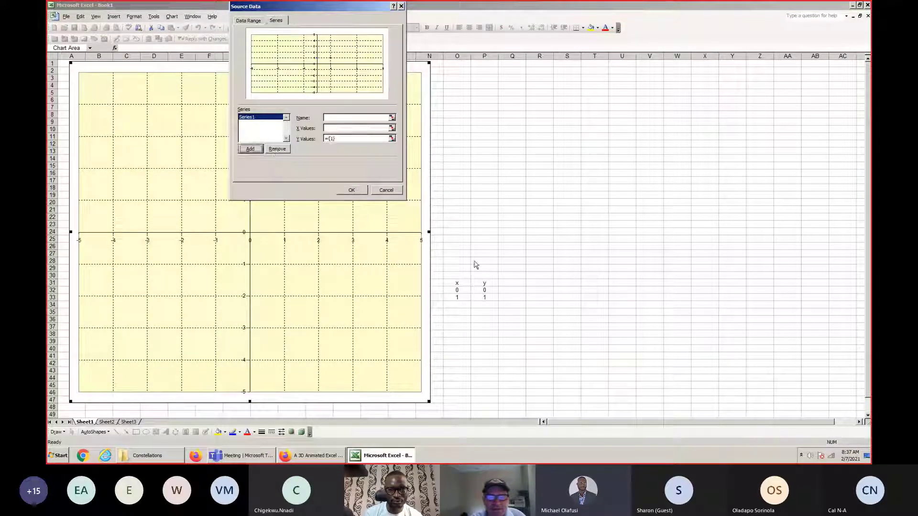
Step: Set the new series' X values to O32:O58 and its Y values to P32:P58, and apply the source data
click(338, 128)
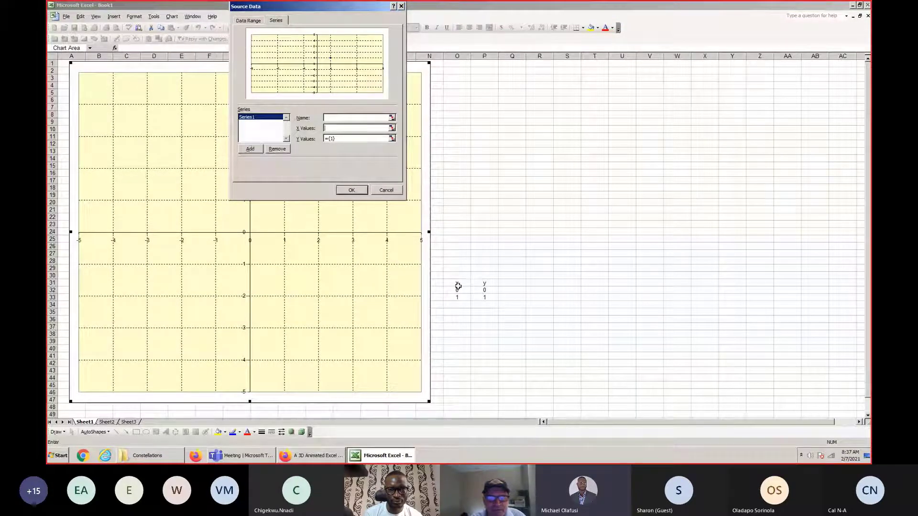
drag(458, 287, 448, 416)
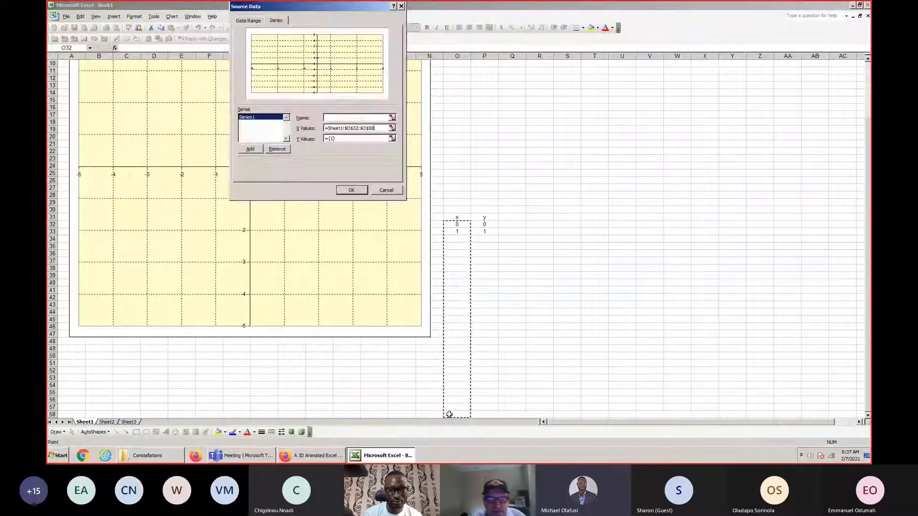
click(337, 138)
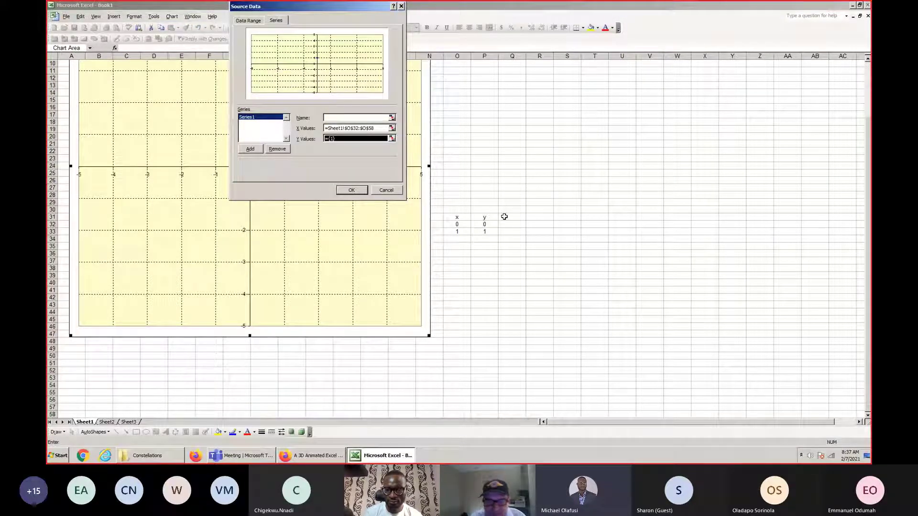
click(484, 224)
drag(484, 224, 489, 412)
click(350, 194)
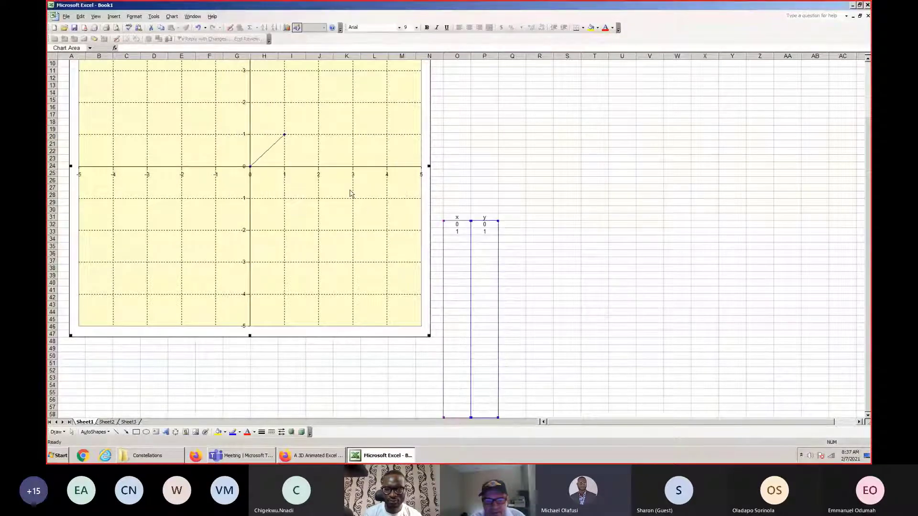
scroll(329, 139, up, 3)
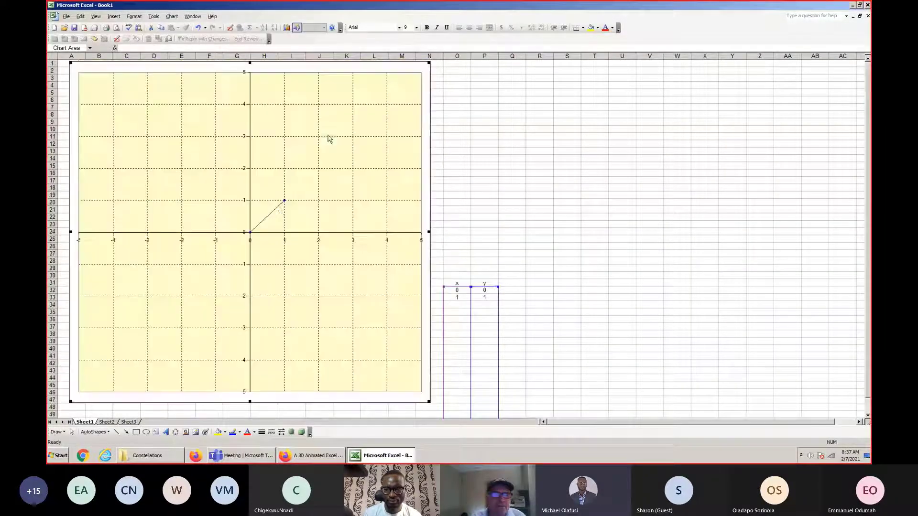
Step: Format the plotted series' markers with a custom circle style at a size of 9 points
double_click(285, 201)
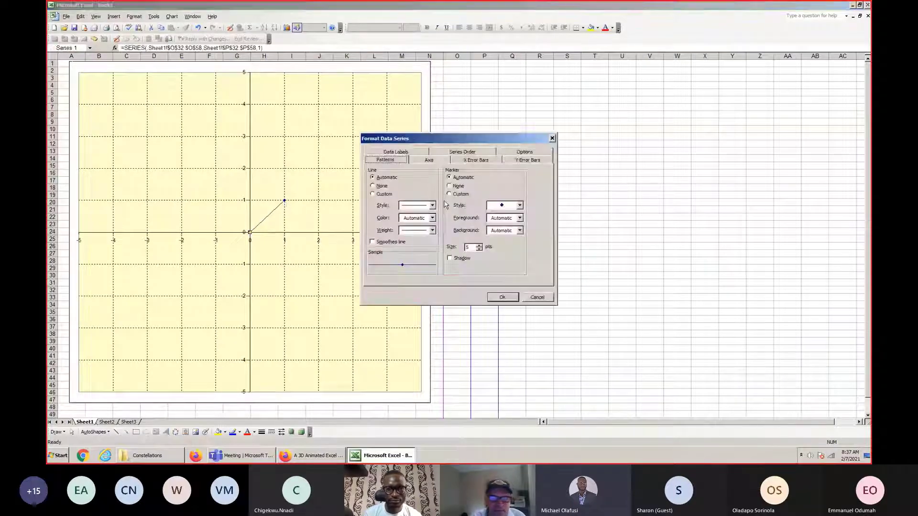
click(520, 206)
click(504, 270)
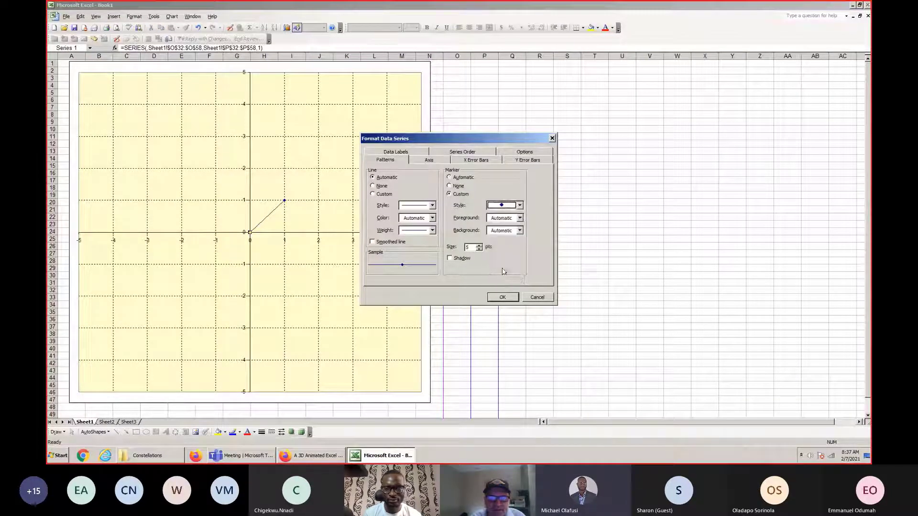
click(479, 245)
click(479, 245)
click(479, 245)
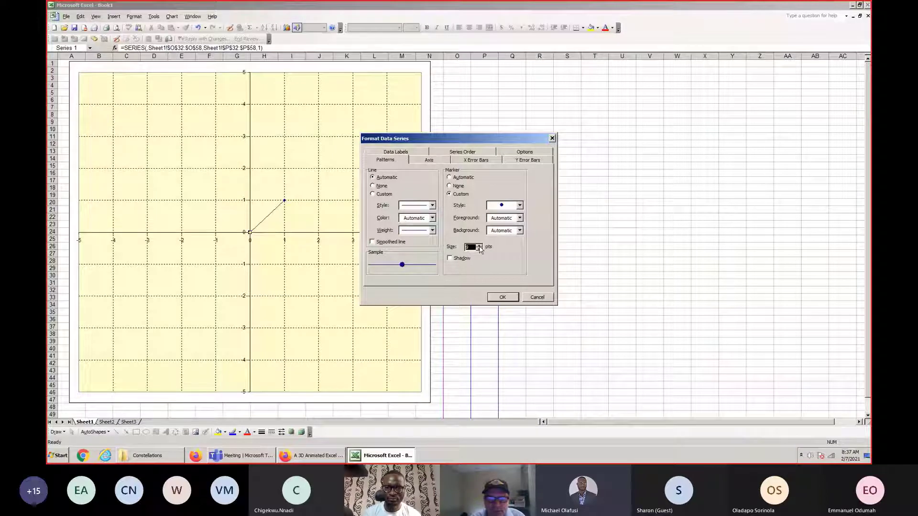
click(478, 245)
click(501, 296)
click(484, 209)
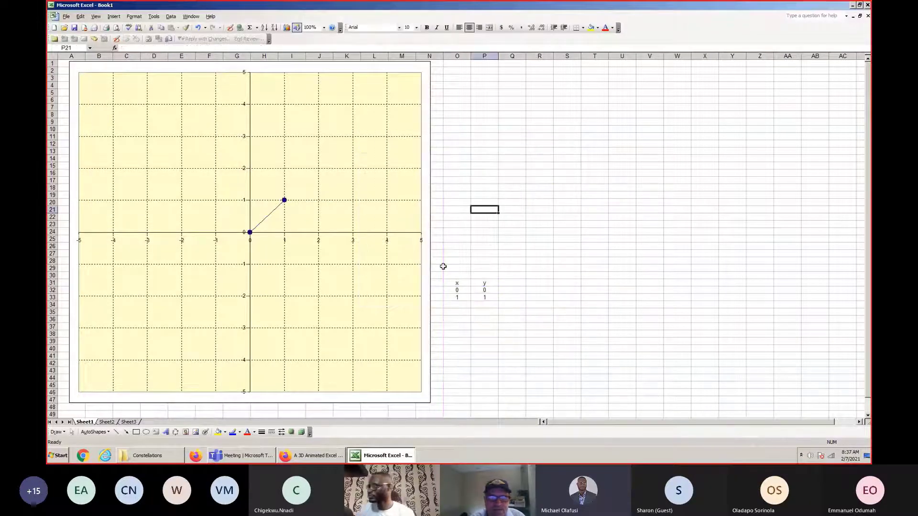
Step: Change the second point in row 33 of the table to x 2 and y 0
click(459, 291)
click(478, 290)
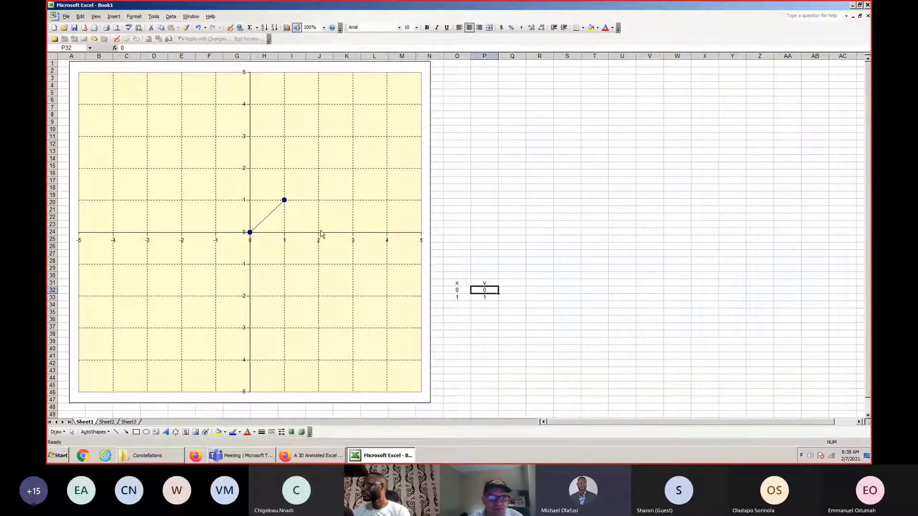
click(458, 297)
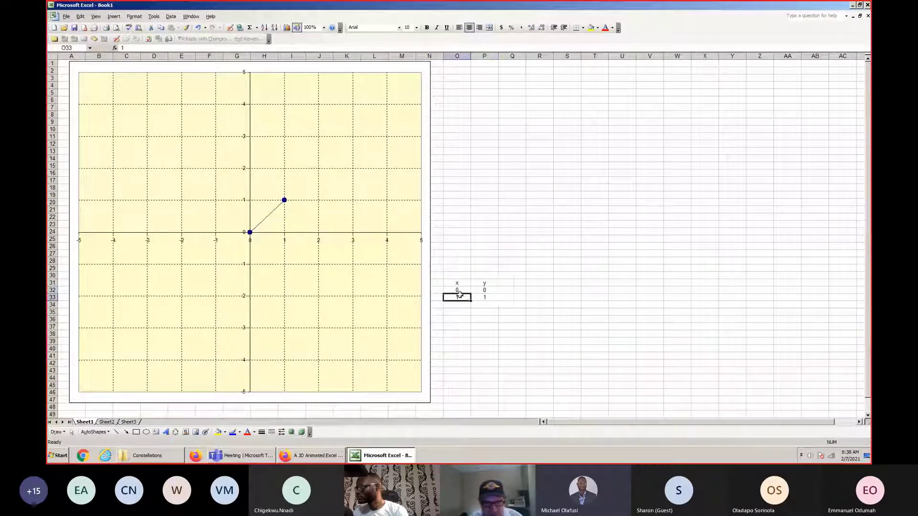
click(485, 298)
text(0)
key(Return)
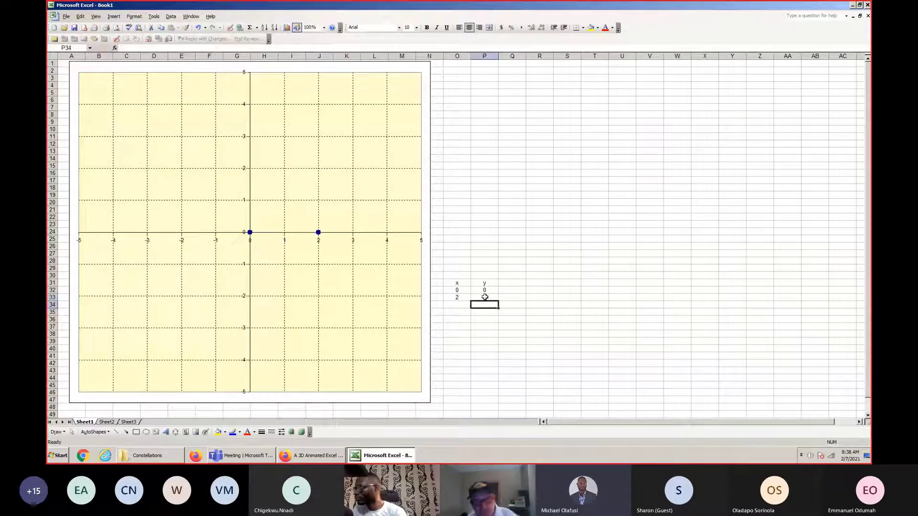
Step: Apply a thicker line weight to the plotted series and keep its solid style
double_click(315, 233)
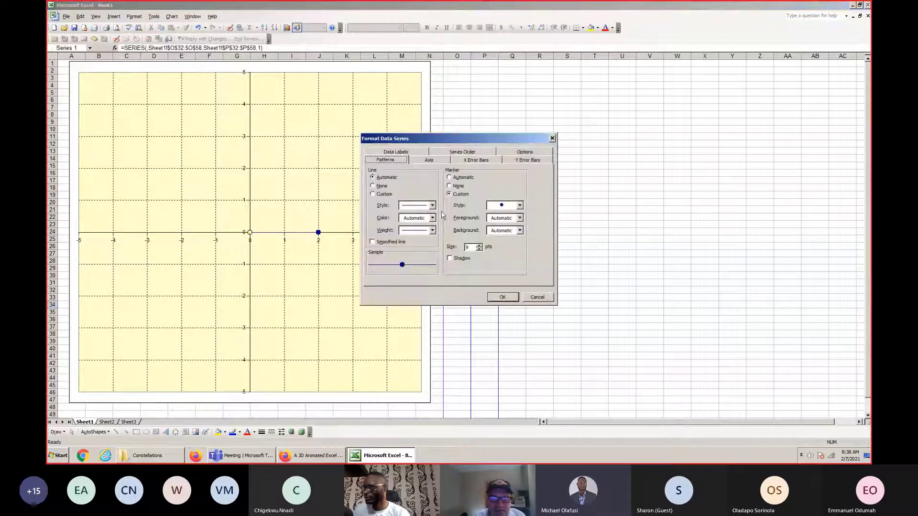
click(432, 205)
click(432, 205)
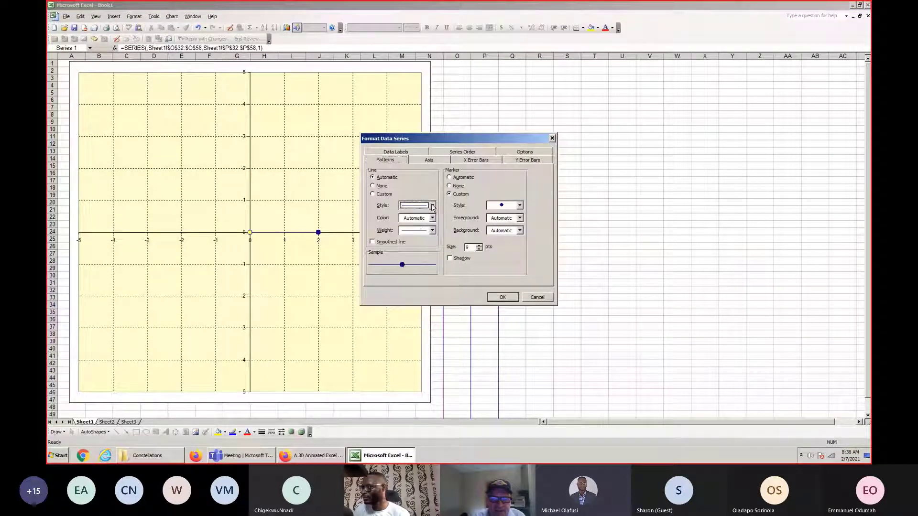
click(433, 230)
click(414, 254)
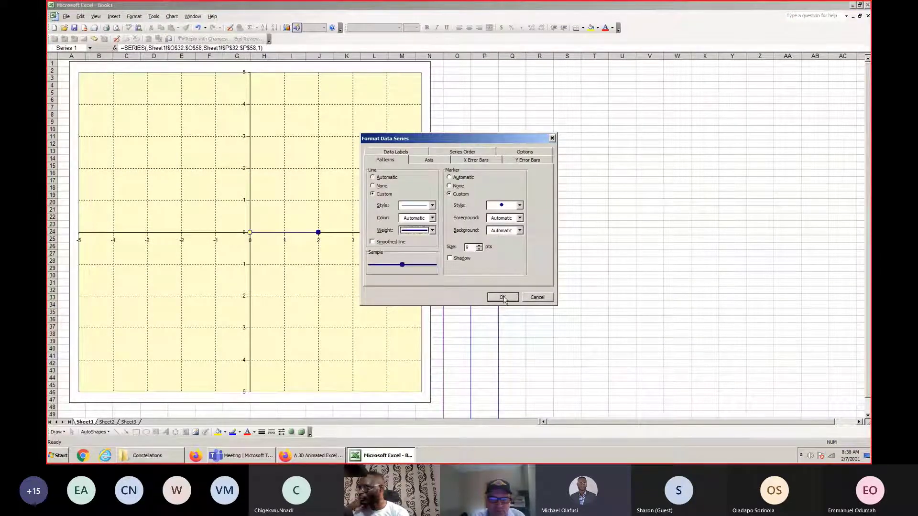
click(503, 297)
click(537, 246)
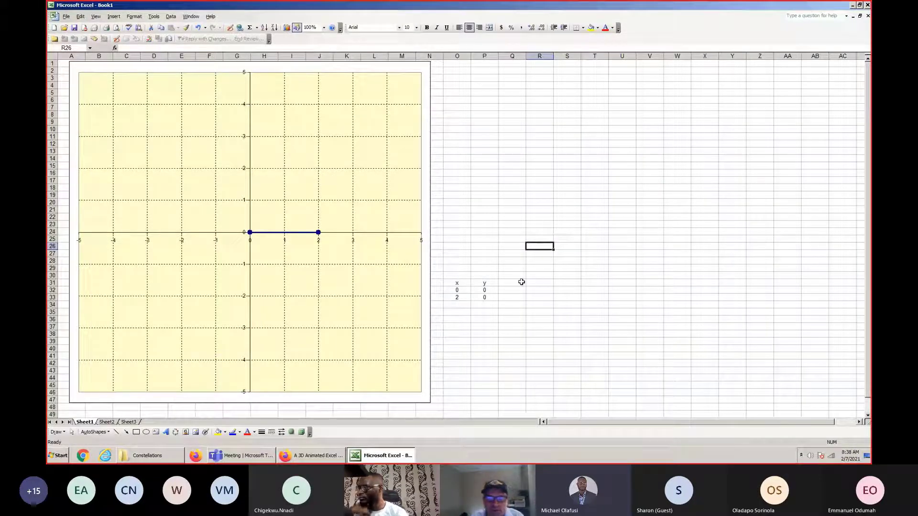
Step: Add a third point with x 2 and y 2 in O34:P34, and check the extent of the series' source range
click(459, 305)
text(2)
click(485, 308)
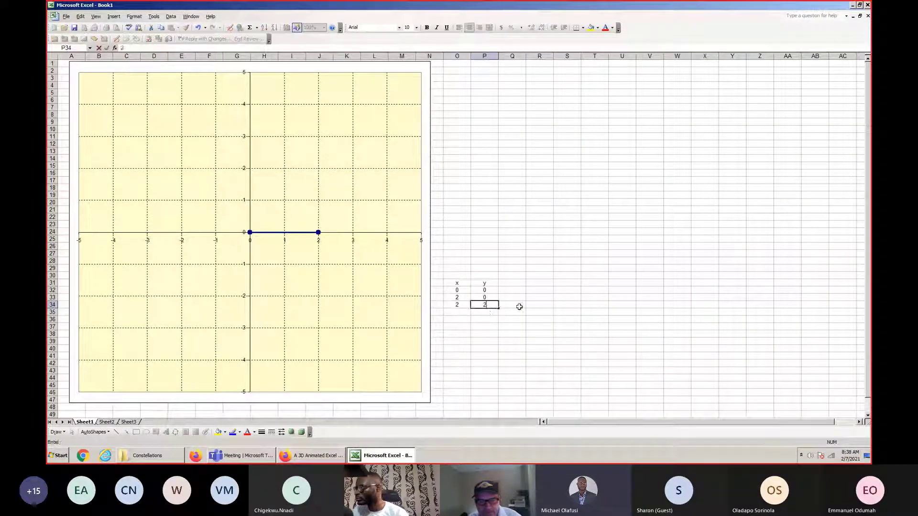
text(2)
click(538, 306)
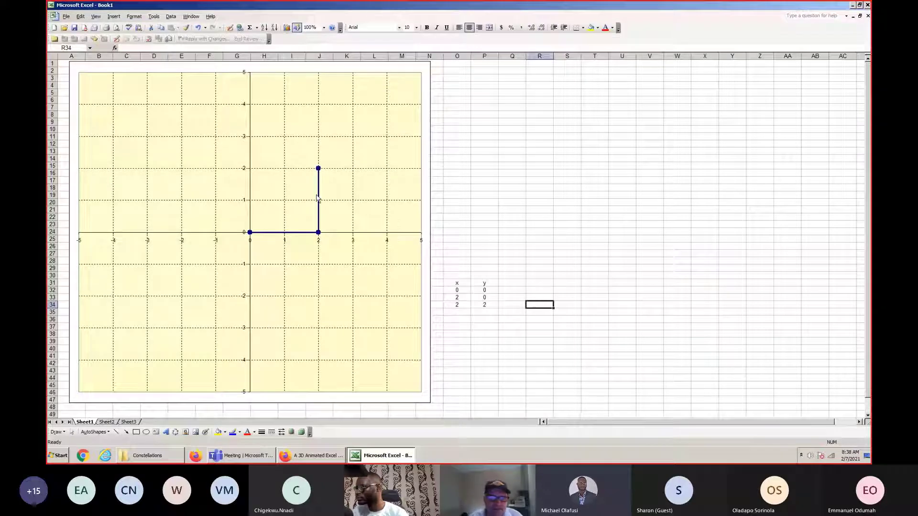
click(317, 198)
scroll(526, 344, down, 5)
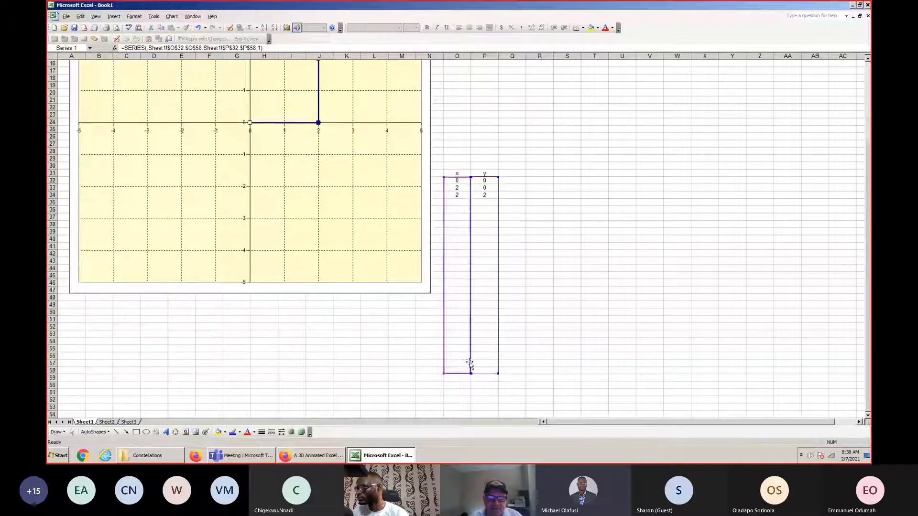
scroll(483, 213, up, 5)
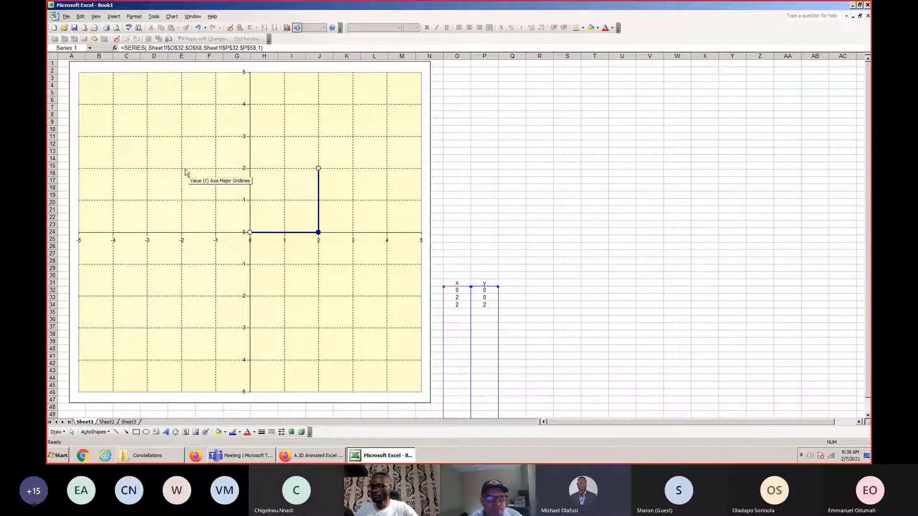
Step: Add a fourth point with x -2 and y 2 in O35:P35
click(456, 311)
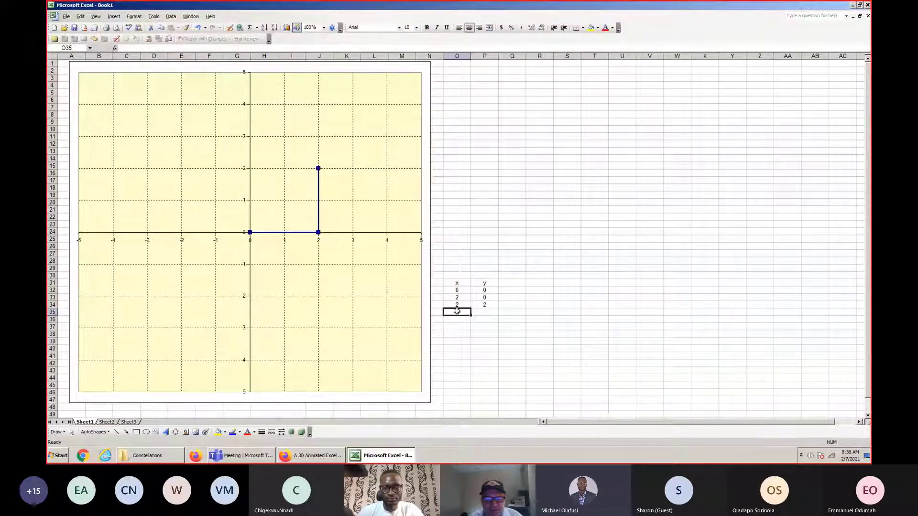
text(-2)
click(486, 313)
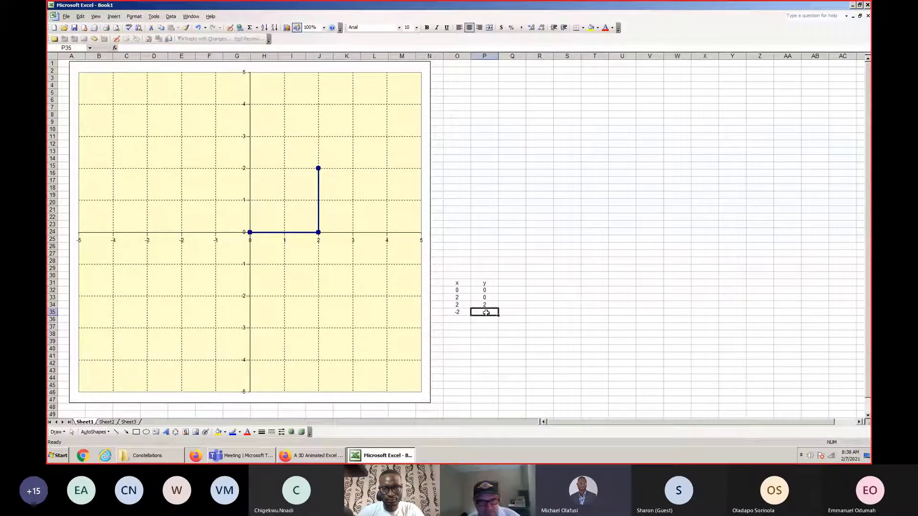
text(2)
click(549, 318)
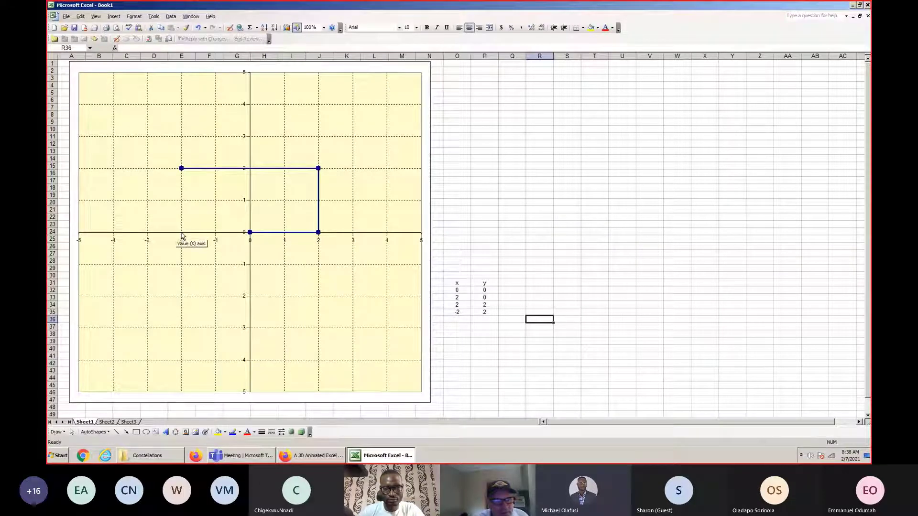
Step: Add a fifth point with x -2 and y -2 in O36:P36
click(462, 319)
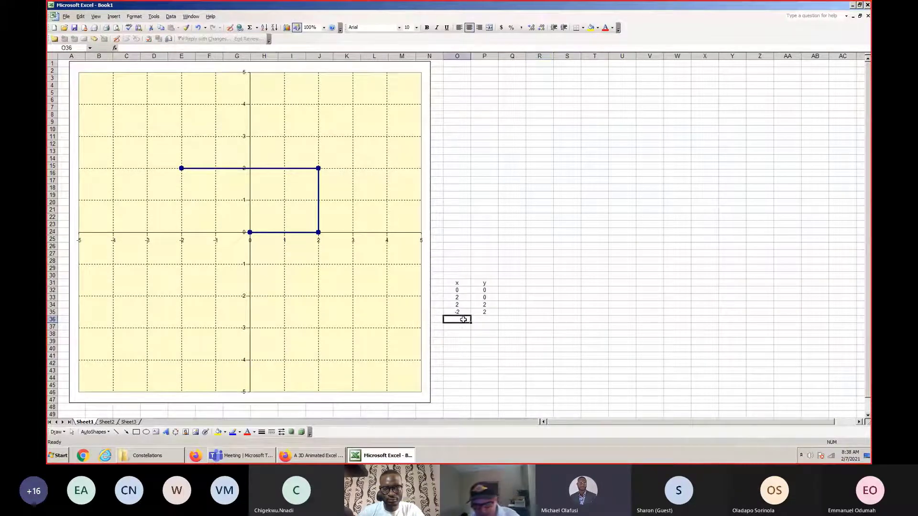
text(-2)
click(482, 315)
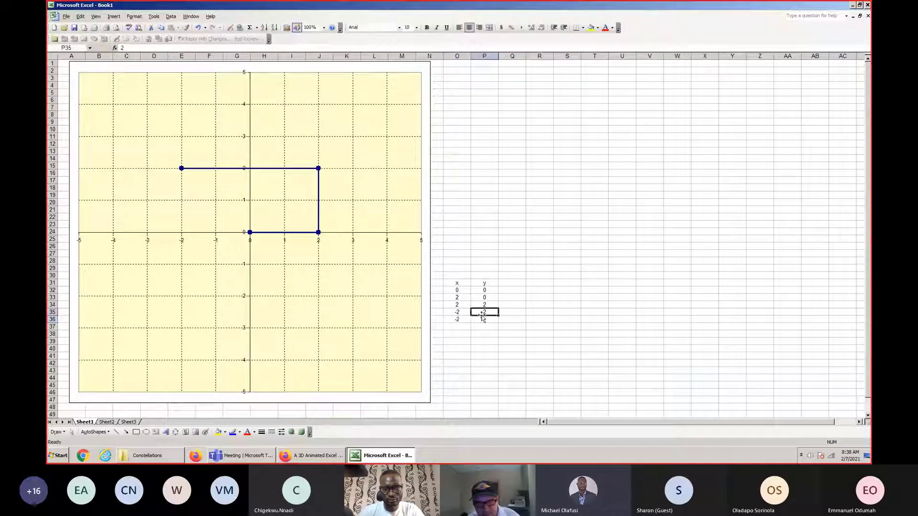
click(482, 318)
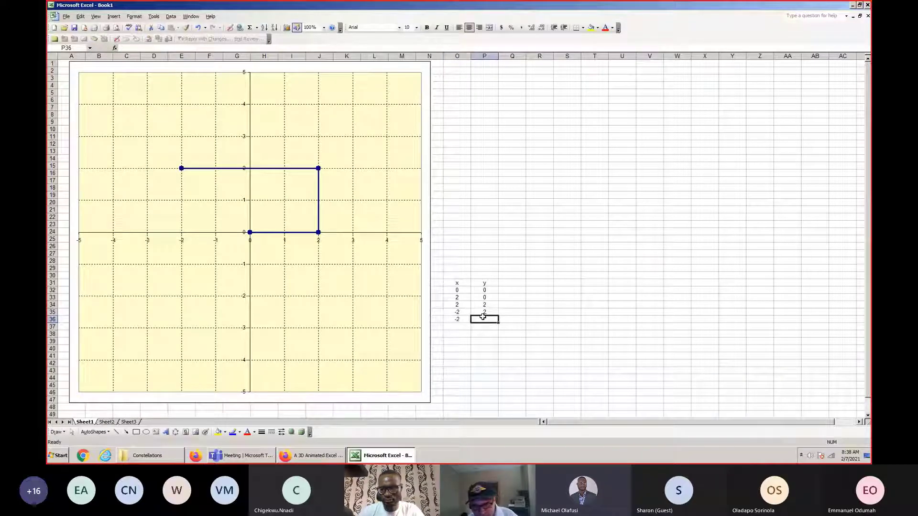
text(-2)
key(Return)
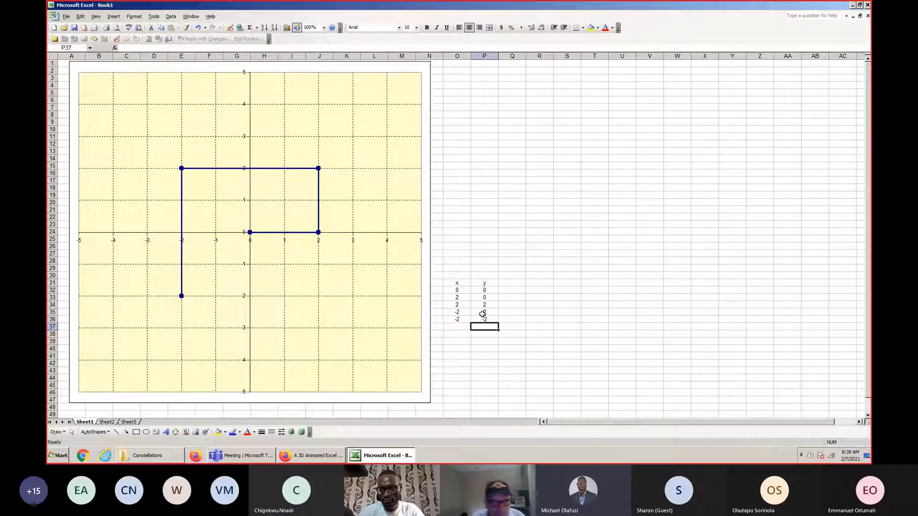
Step: Set the y values of the first two points, P32 and P33, to -2
click(463, 289)
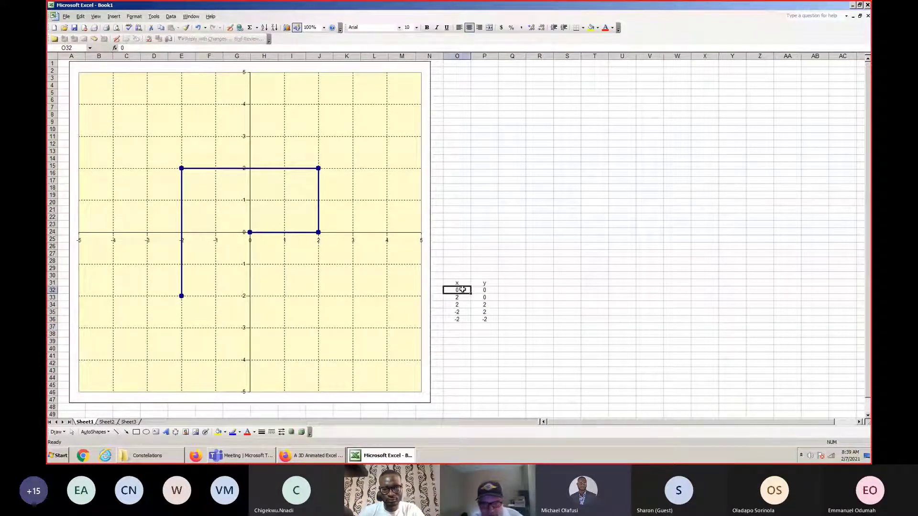
click(477, 289)
text(-)
key(Return)
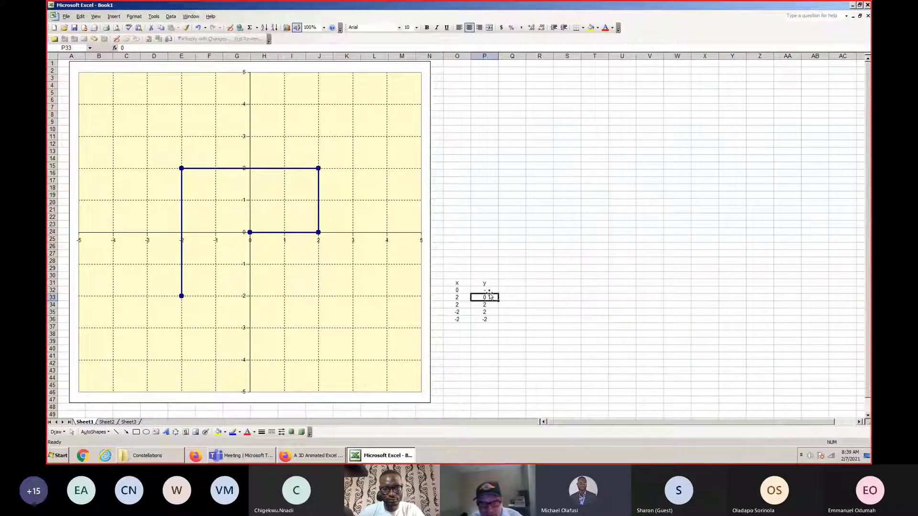
double_click(489, 291)
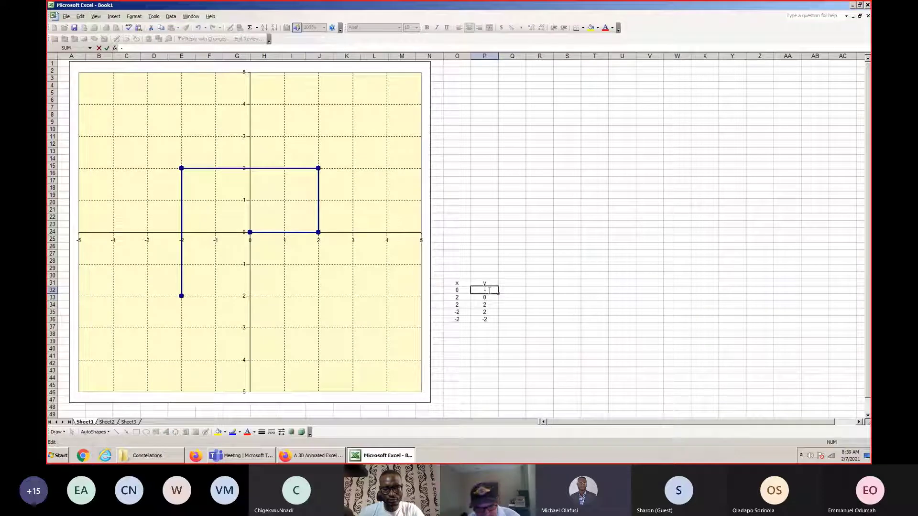
text(2)
key(Return)
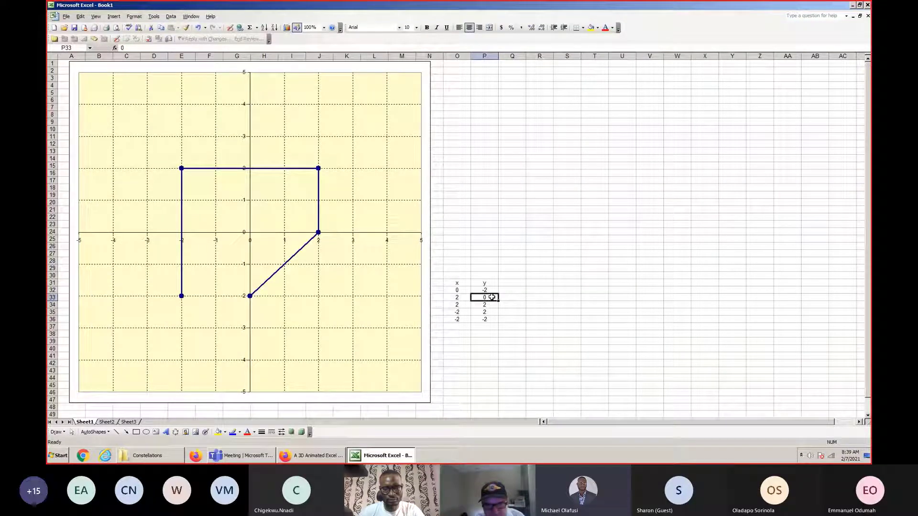
text(-2)
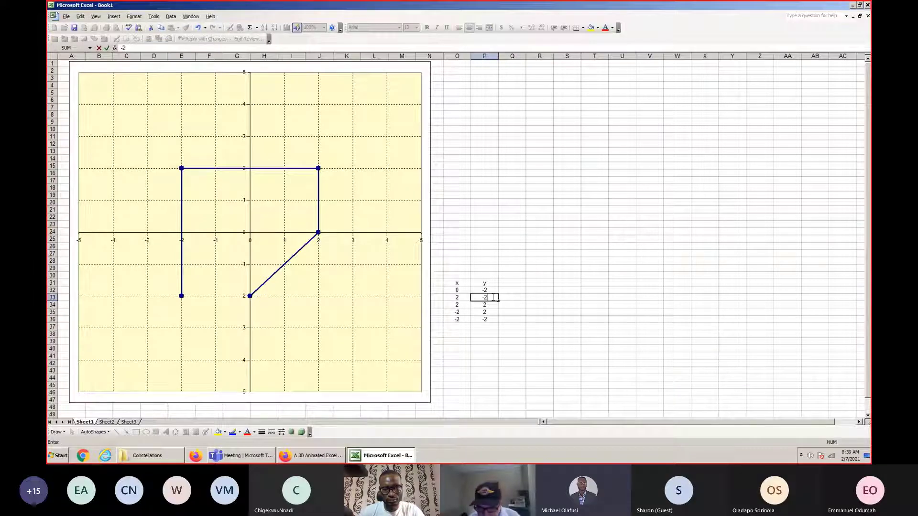
key(Return)
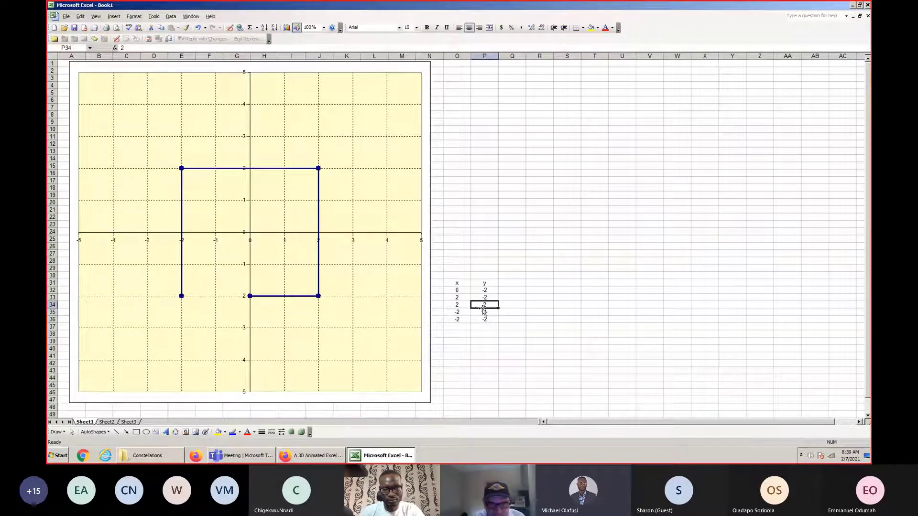
Step: Set the first point's x value in O32 to -2 to close the square
click(456, 290)
key(BackSpace)
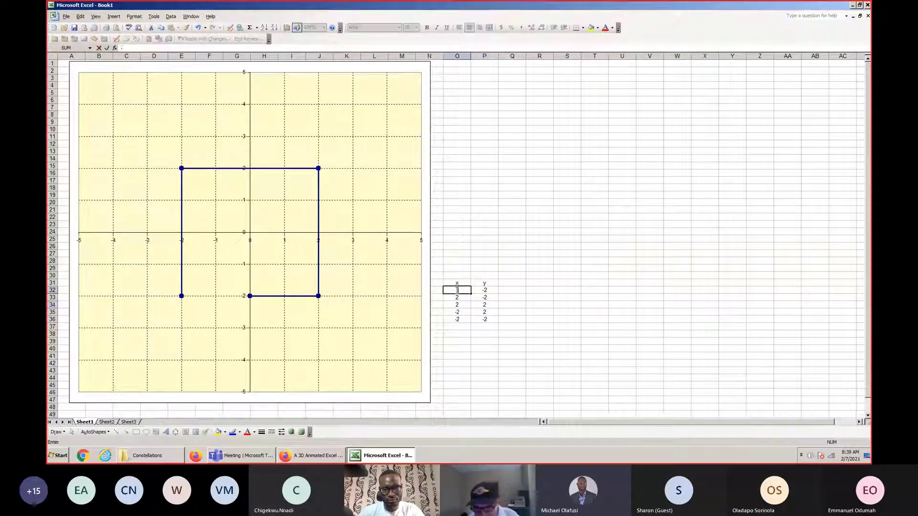
key(Return)
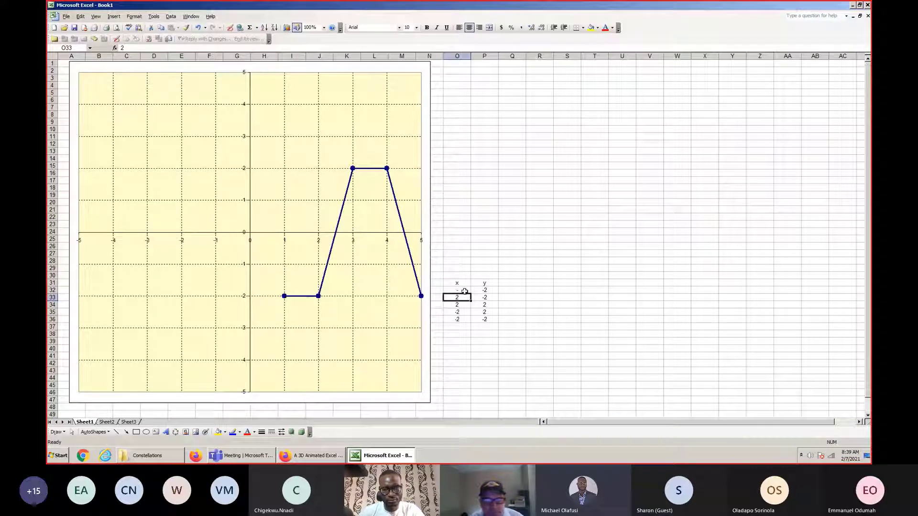
click(466, 291)
text(-)
key(Return)
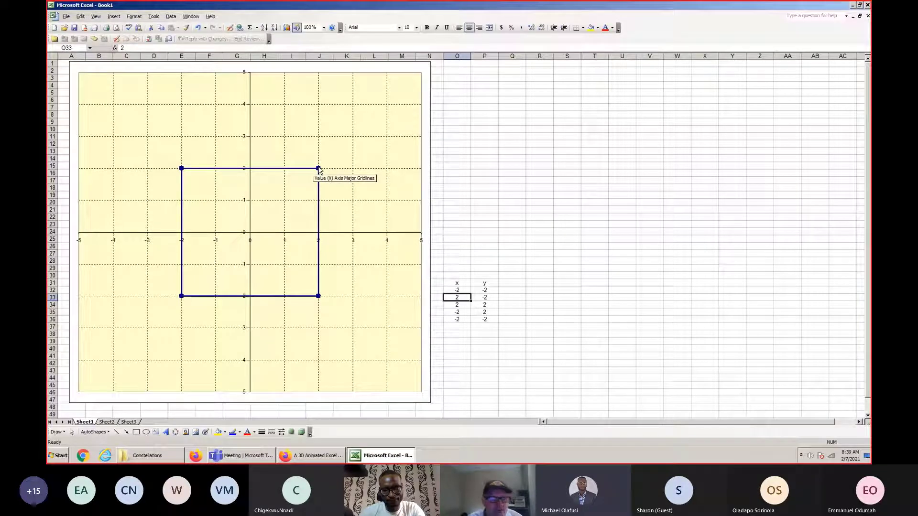
Step: Add another point with x 0 and y 4 in O37:P37, above the square
click(459, 325)
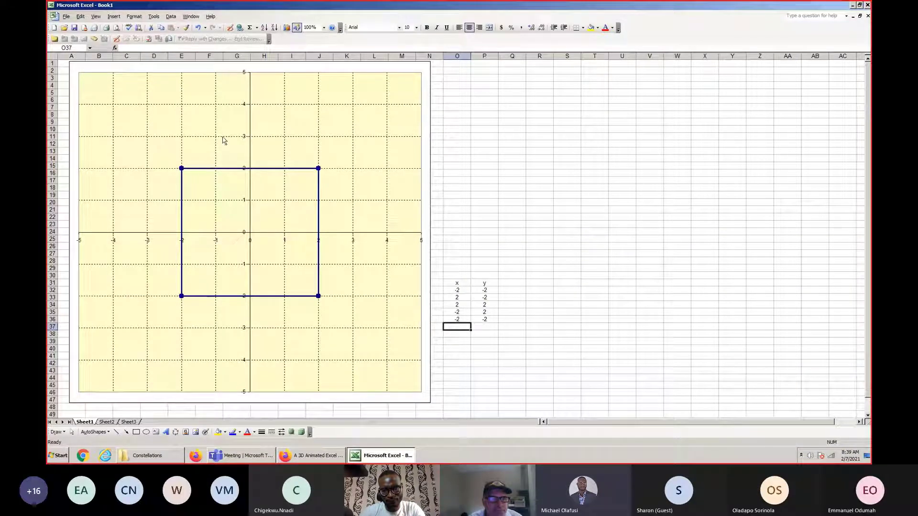
click(221, 122)
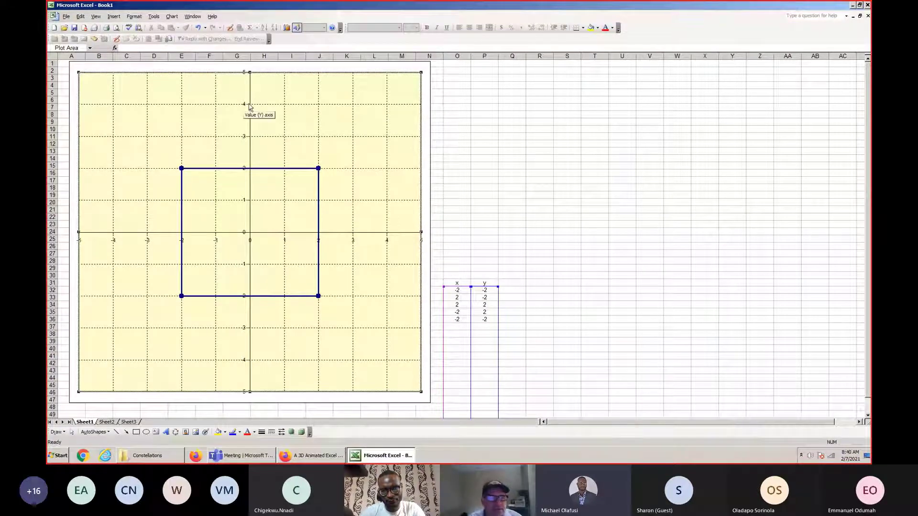
click(458, 326)
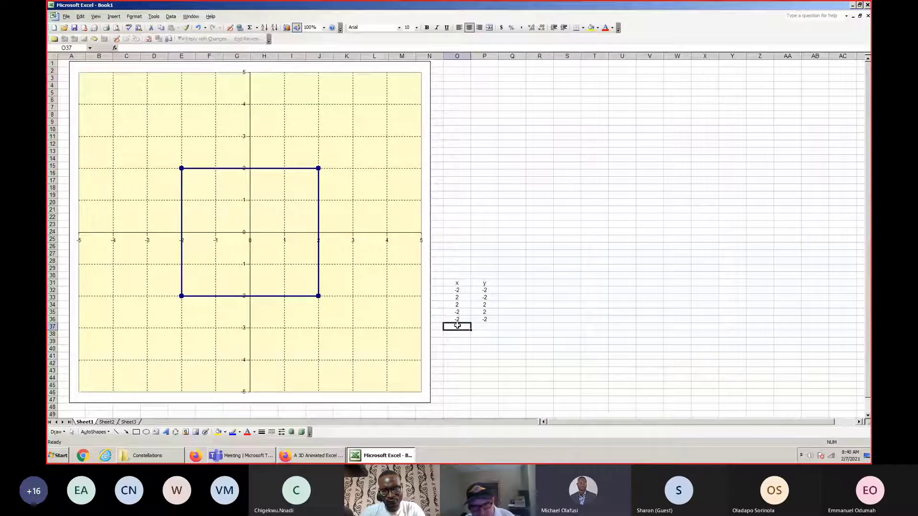
text(0)
click(485, 328)
text(4)
key(Return)
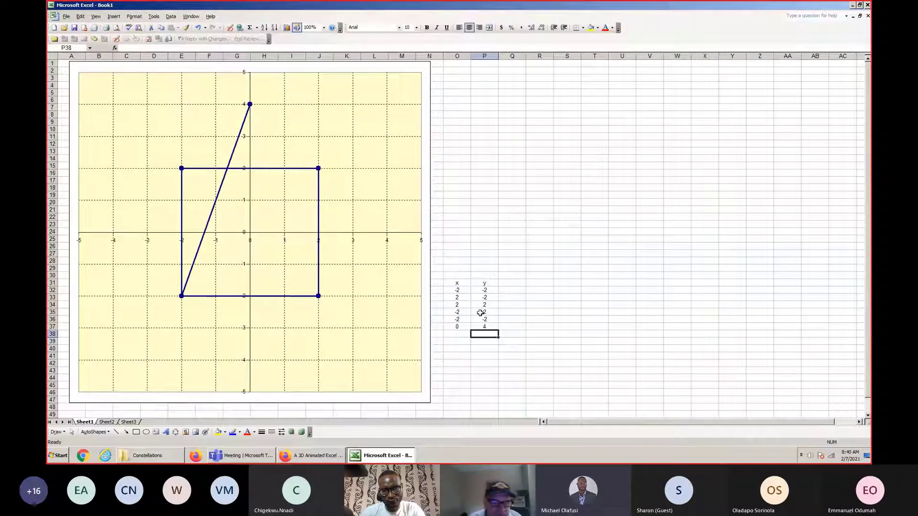
Step: Move the point above the square from O37:P37 down to O38:P38, leaving a blank row to break the connecting line
click(456, 325)
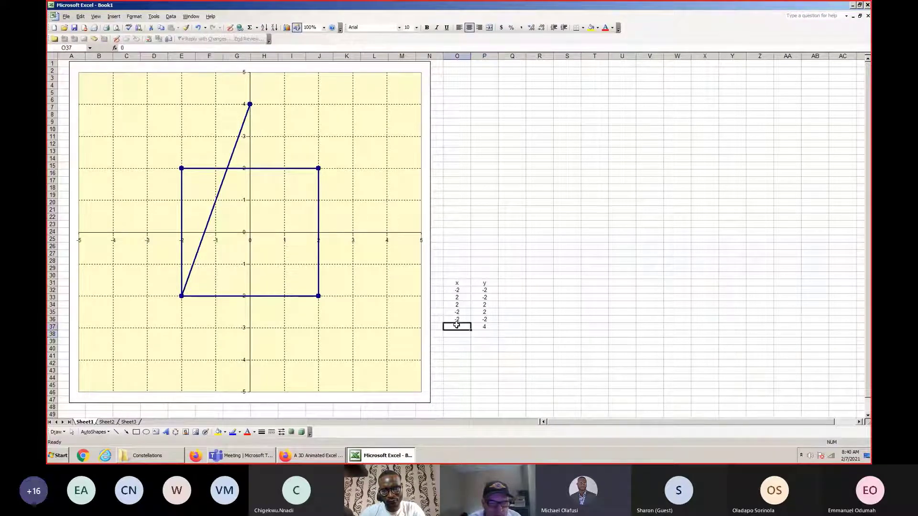
drag(463, 327, 481, 328)
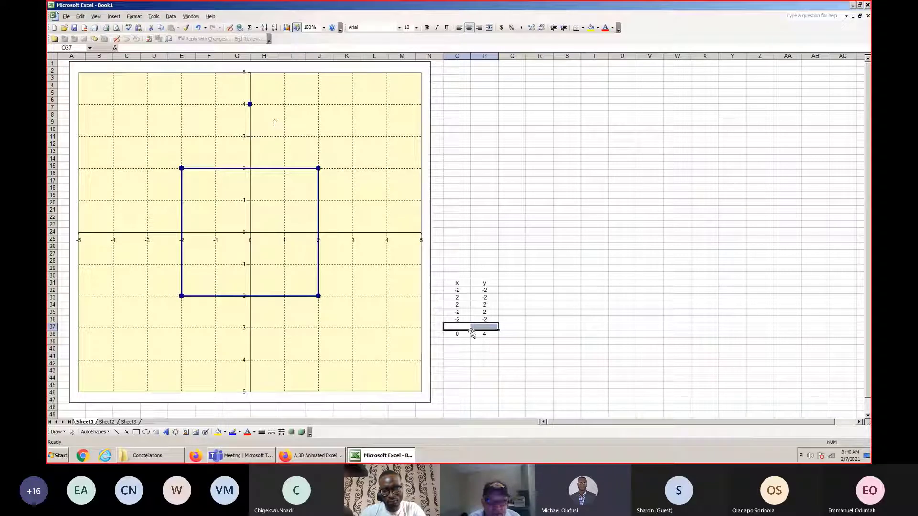
mouse_move(182, 170)
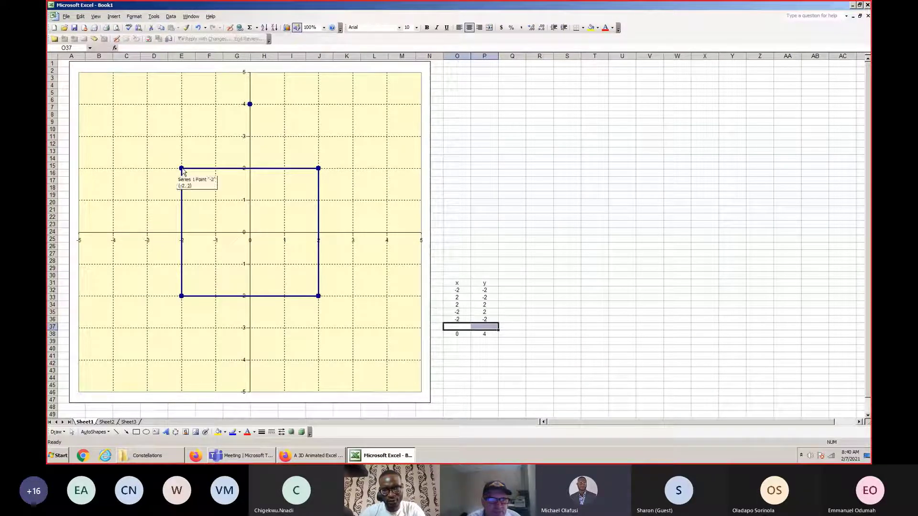
Step: Change the detached point in O38:P38 to x -3 and y 2
click(467, 335)
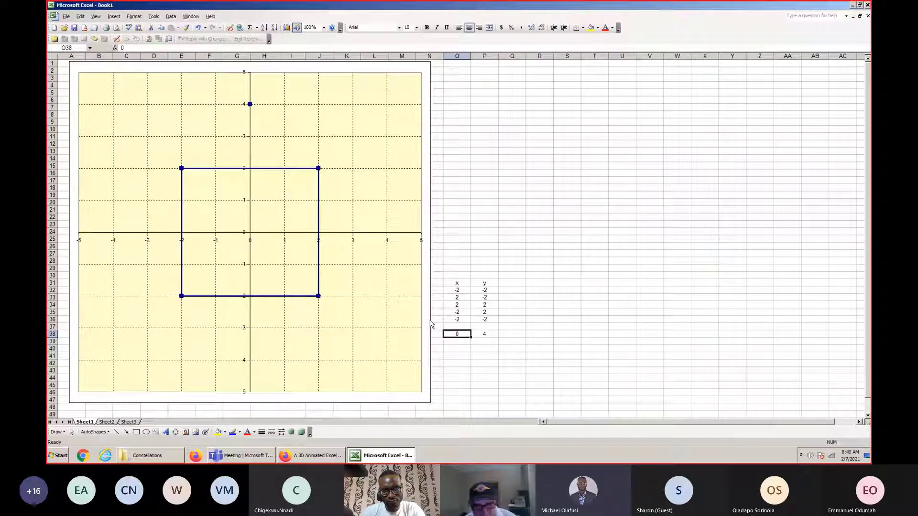
text(-3)
key(Right)
text(2)
key(Return)
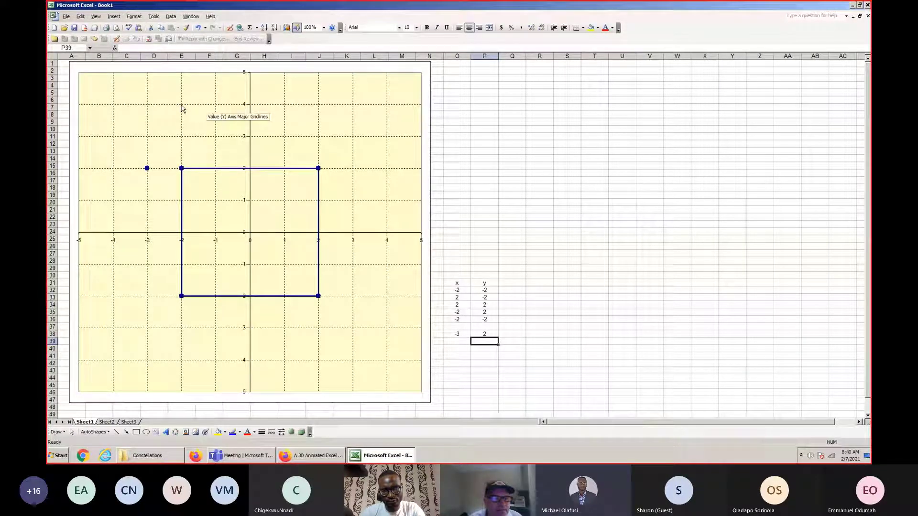
Step: Add a second point for the upper shape with x -2 and y 4 in O39:P39
click(460, 341)
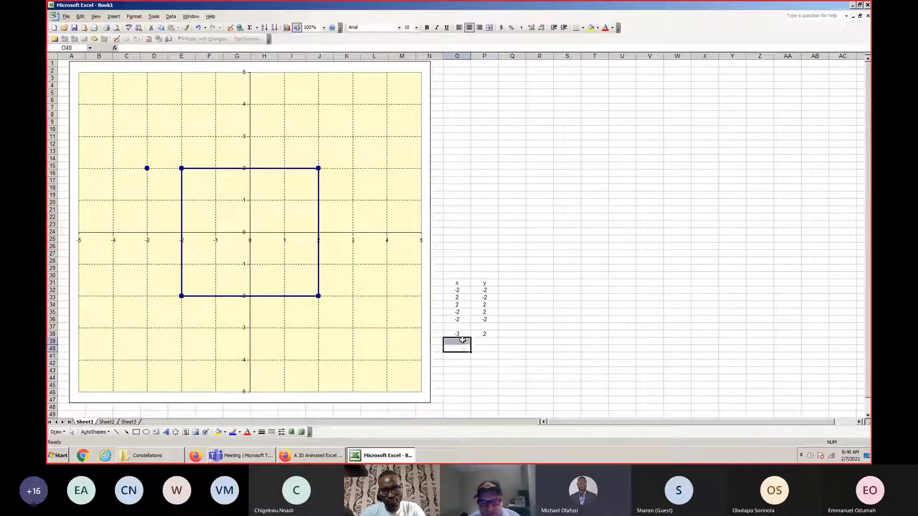
text(-2)
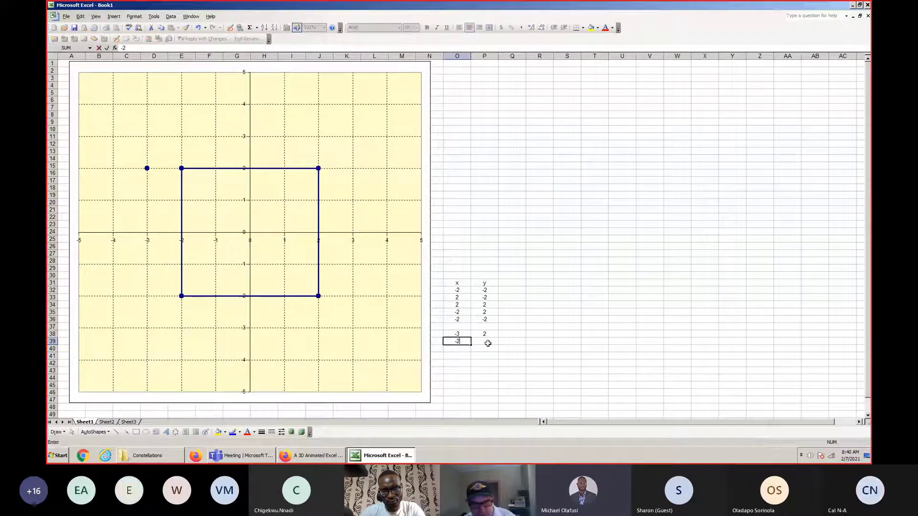
click(488, 339)
text(4)
key(Return)
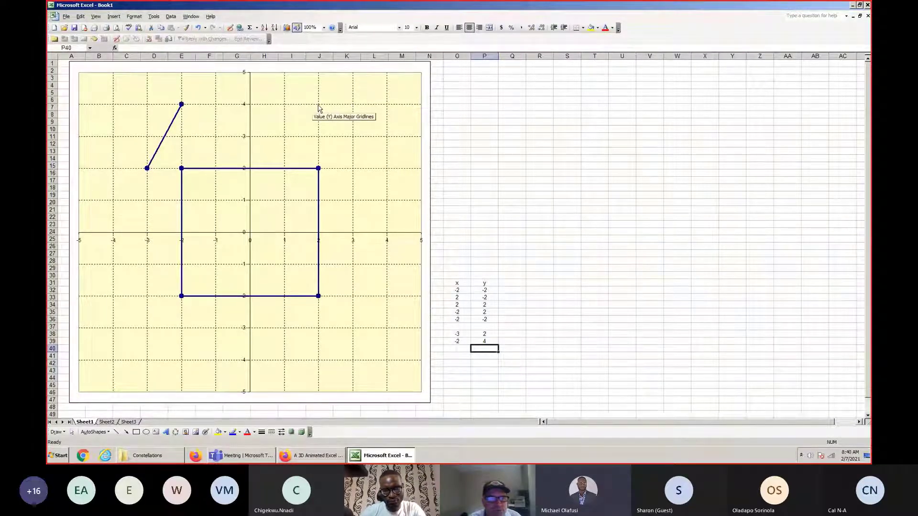
Step: Add a third point for the upper shape with x 2 and y 4 in O40:P40
click(457, 349)
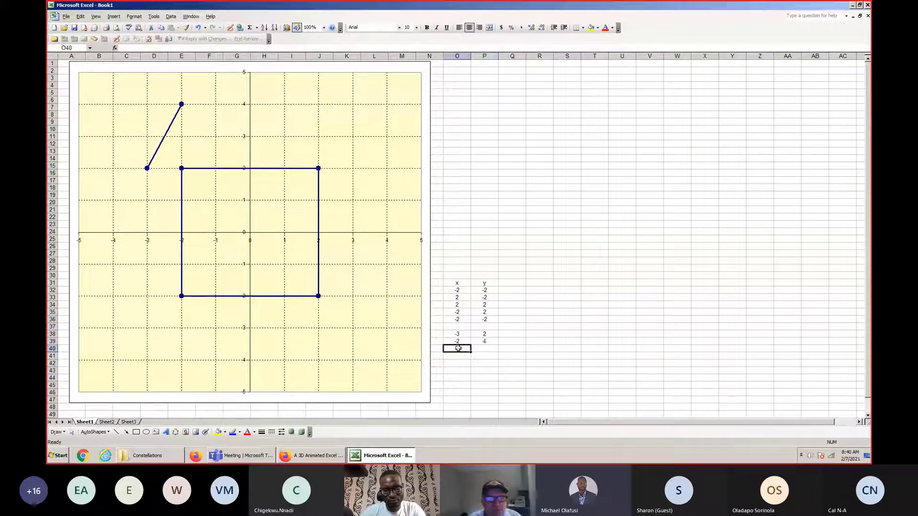
text(2)
click(483, 348)
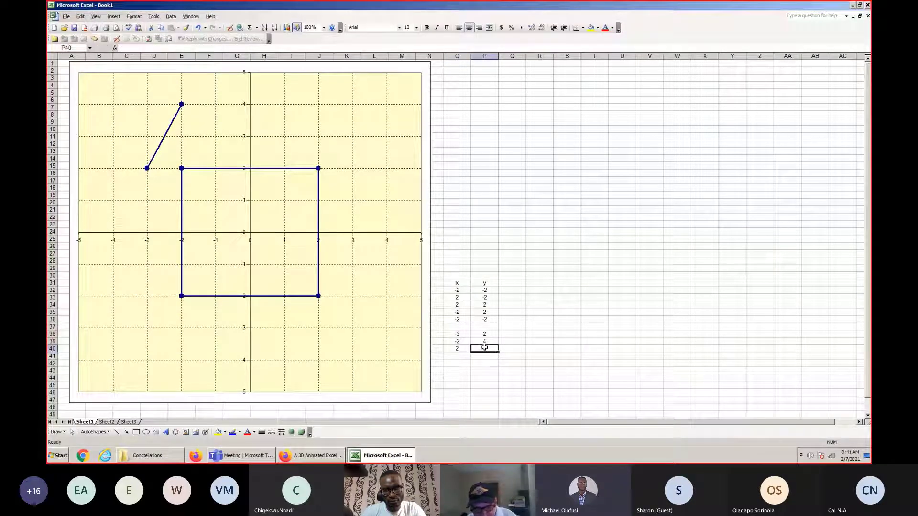
text(4)
key(Return)
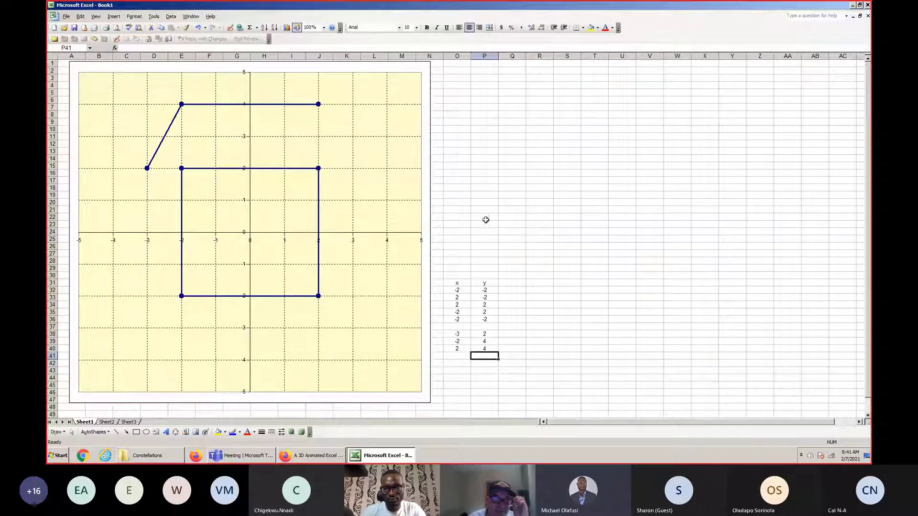
Step: Move the chart point at (2, 4) straight down to a y value of 3.17 directly in the chart, and undo the move
click(319, 107)
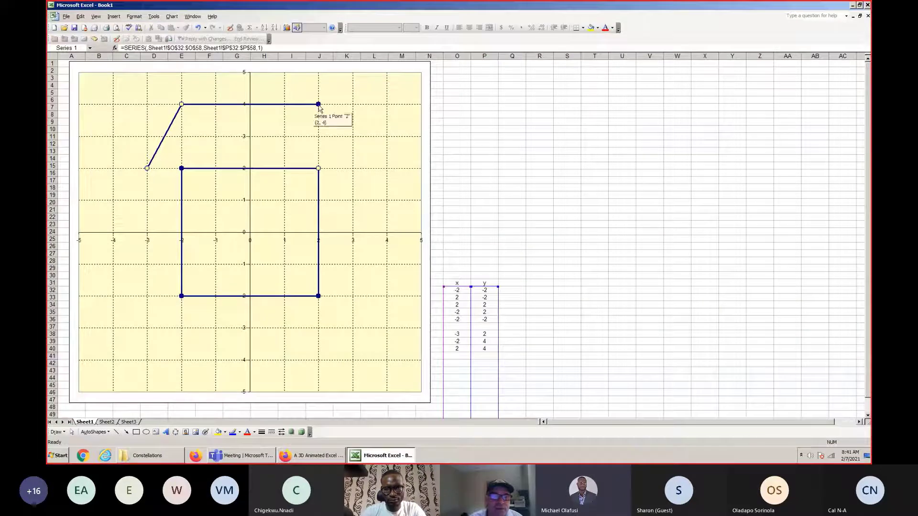
click(319, 105)
drag(319, 105, 316, 131)
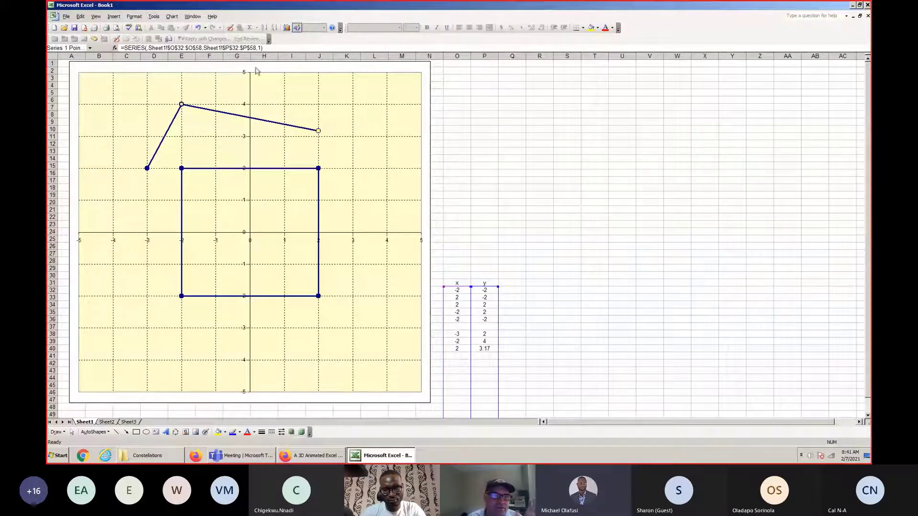
click(197, 27)
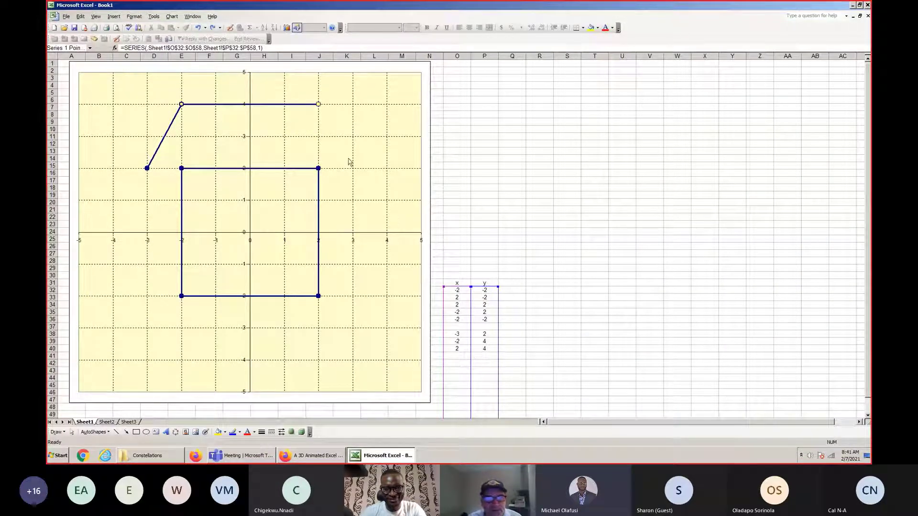
Step: Add a fourth point for the upper shape with x 3 and y 2 in O41:P41
click(456, 356)
text(3)
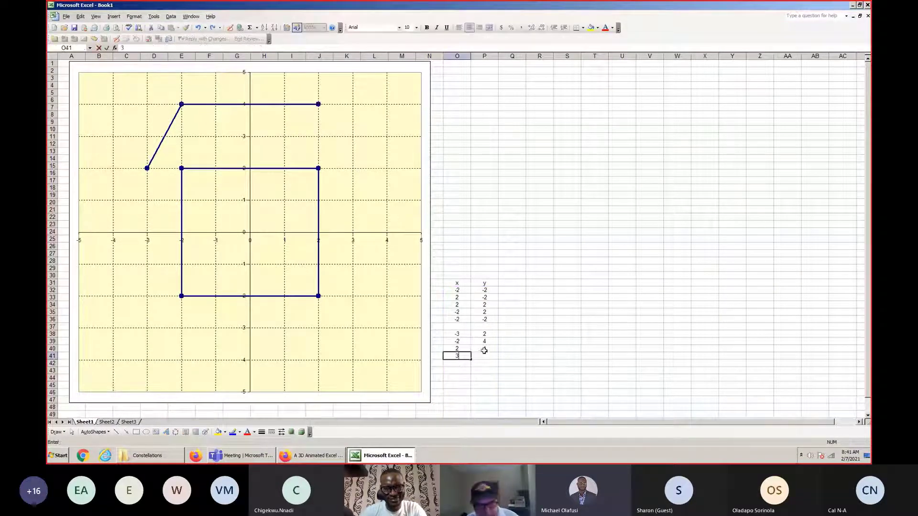
key(Tab)
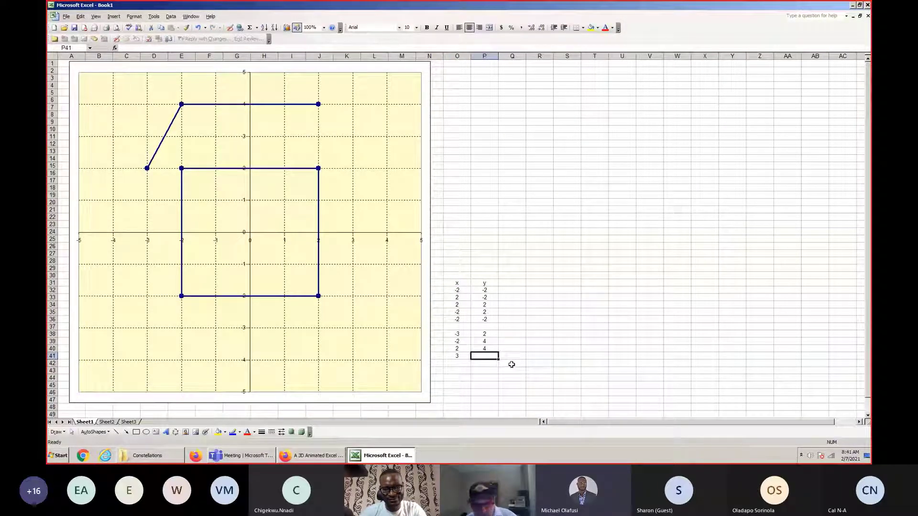
text(2)
click(486, 367)
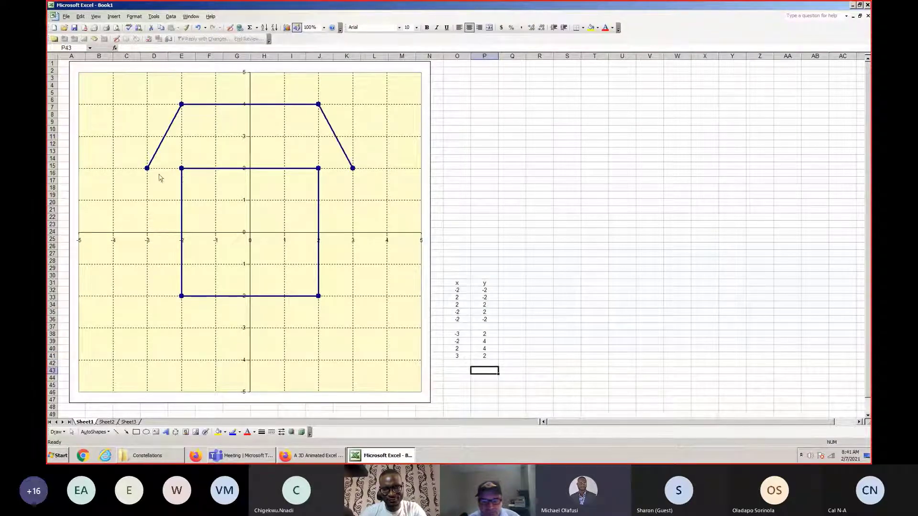
Step: Close the upper shape by entering =O38 in O42 and copying the formula across to P42
click(465, 362)
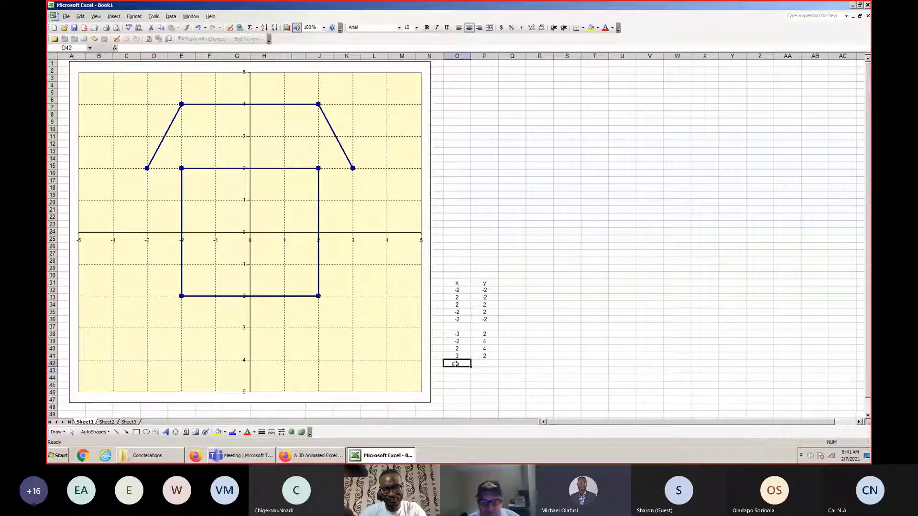
text(=)
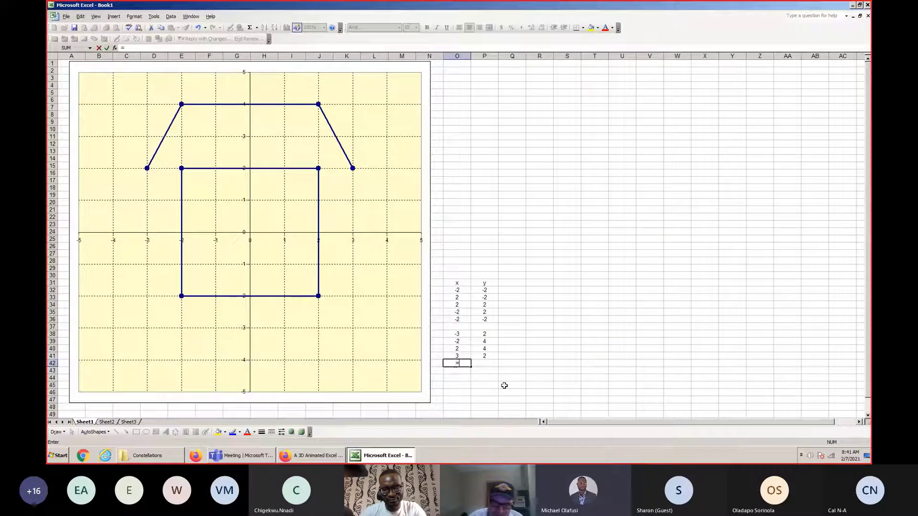
click(452, 333)
key(Return)
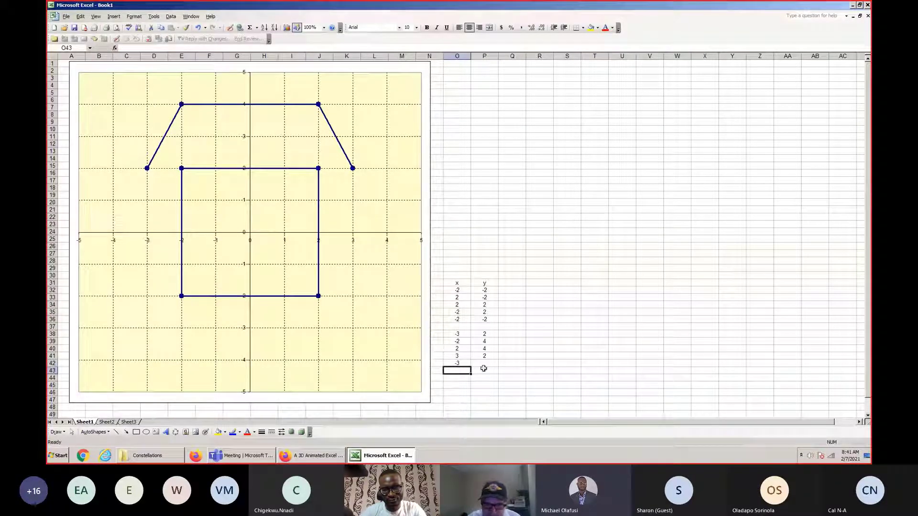
click(460, 363)
drag(482, 363, 497, 364)
click(459, 362)
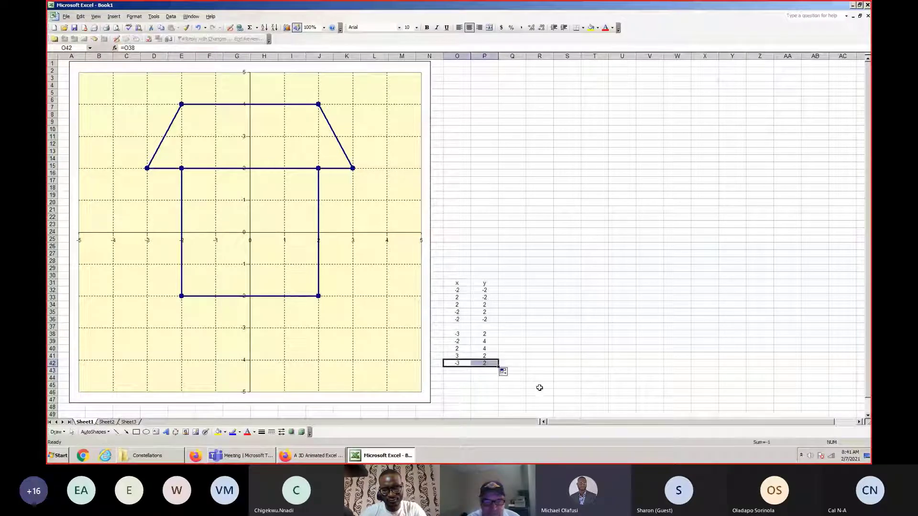
Step: Set the line color of the whole chart series to red
click(278, 104)
click(277, 104)
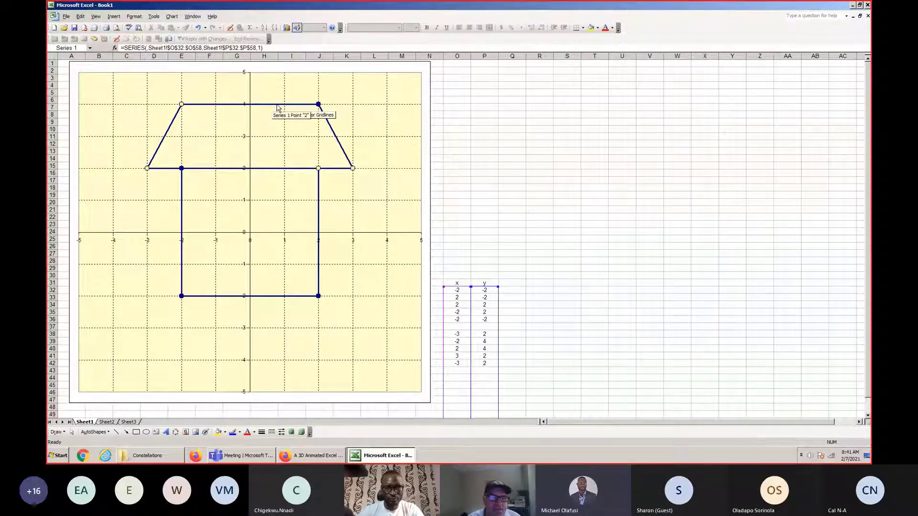
double_click(278, 105)
click(432, 230)
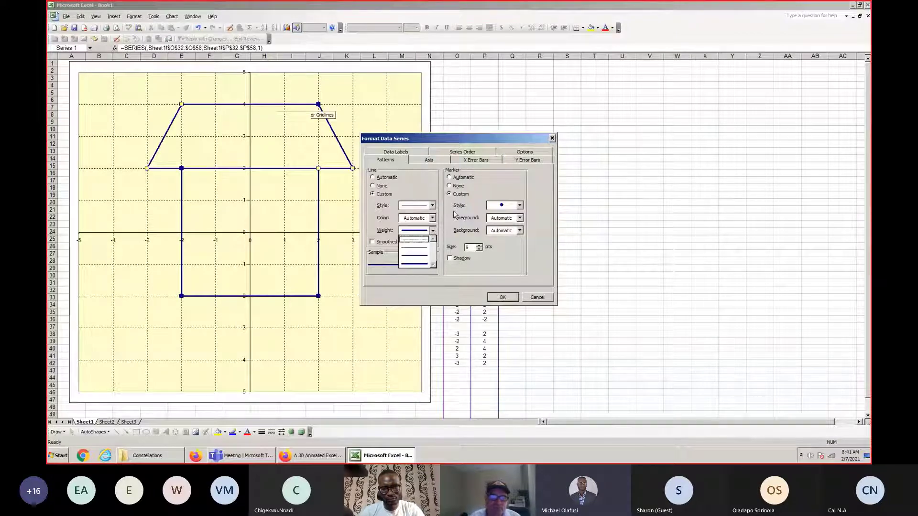
click(433, 218)
click(405, 255)
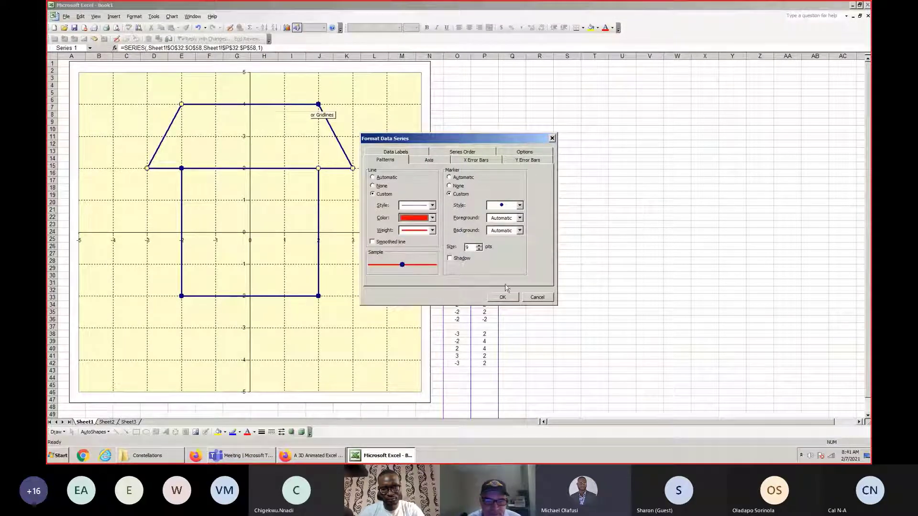
click(502, 298)
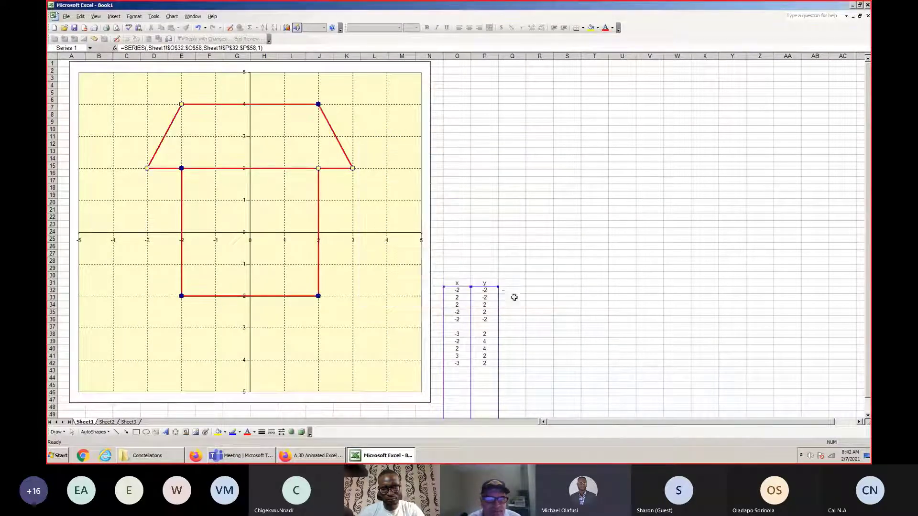
key(Escape)
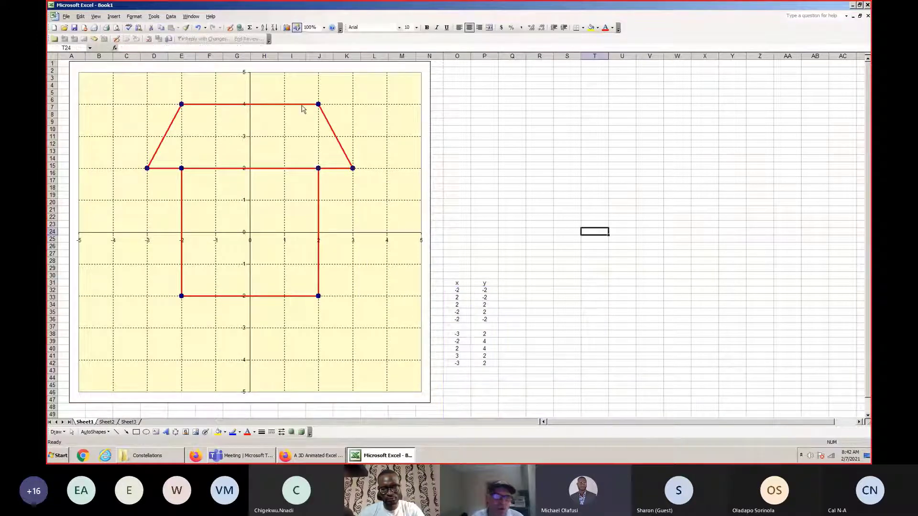
Step: Recolor only the upper shape's top edge, between (-2, 4) and (2, 4), dark blue
click(278, 108)
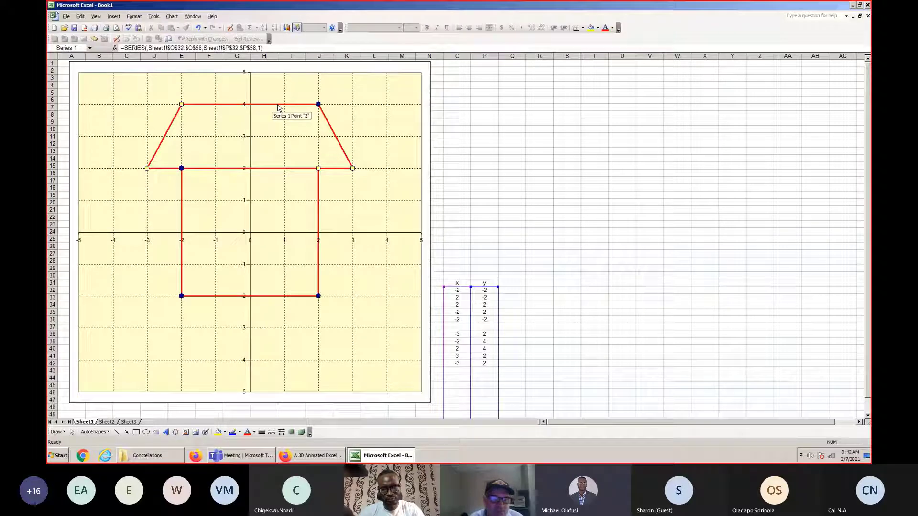
click(278, 108)
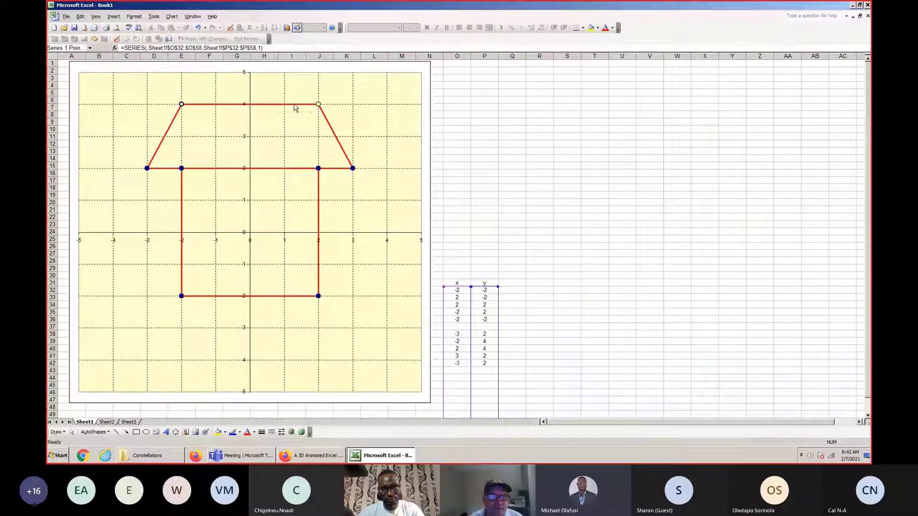
double_click(295, 109)
click(433, 218)
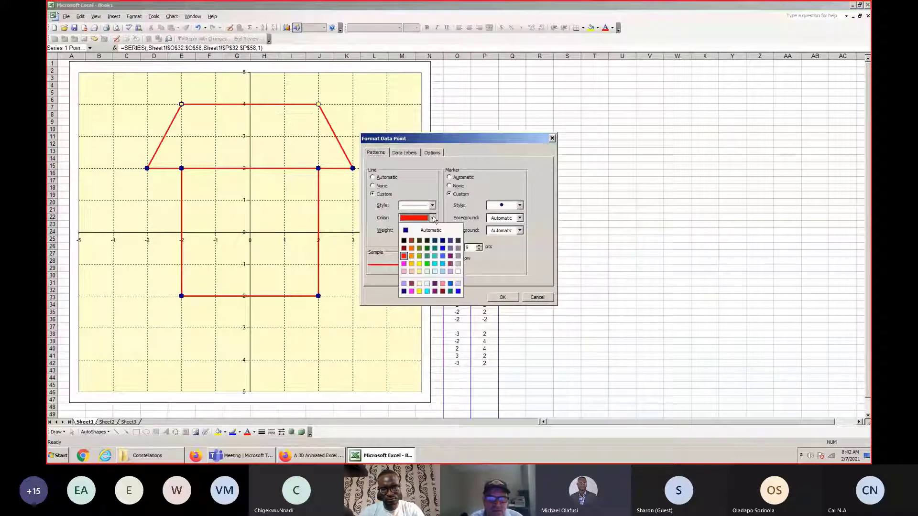
click(442, 241)
click(503, 297)
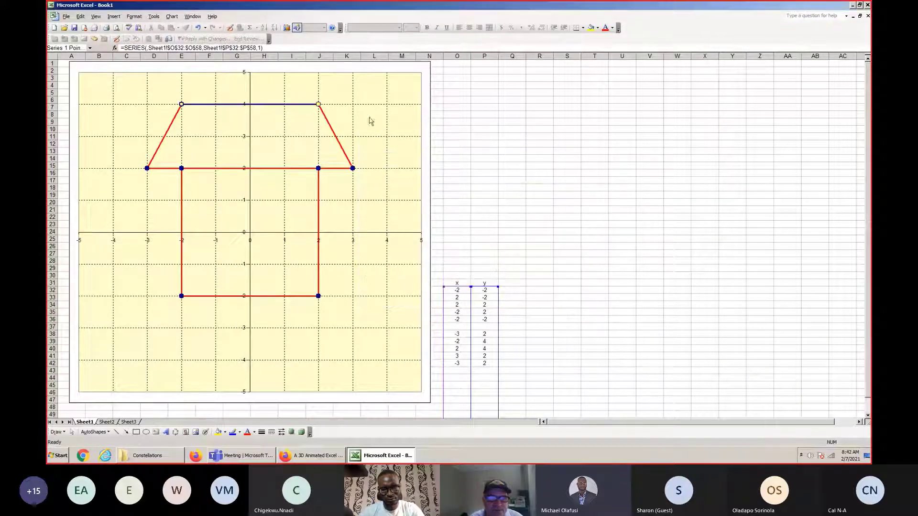
Step: Move the upper shape's coordinates from O38:P42 to Q38:R42, out of the charted range
click(483, 129)
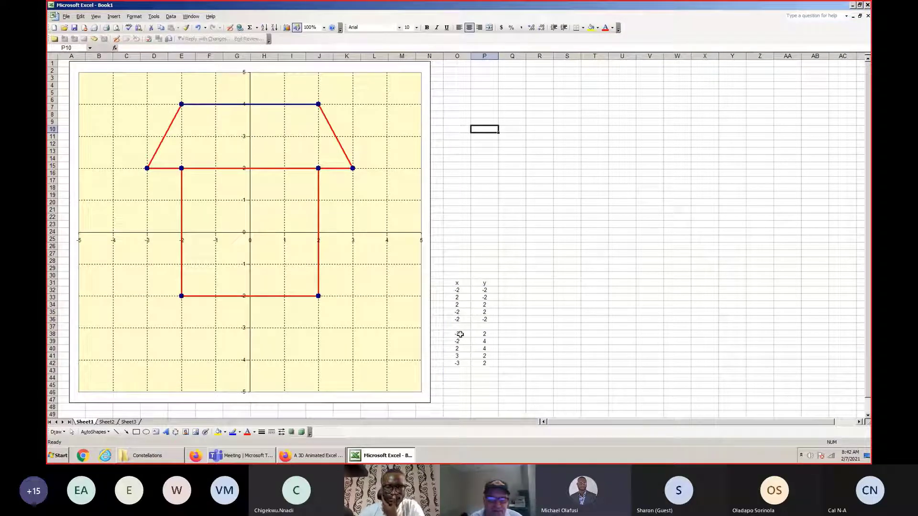
drag(458, 335, 537, 368)
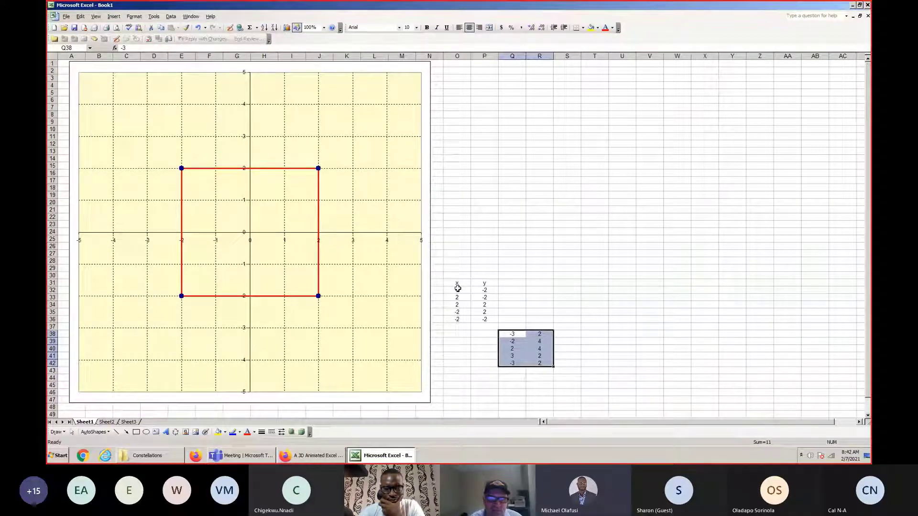
Step: Set the line color of the chart's vertical gridlines to dark blue
click(320, 203)
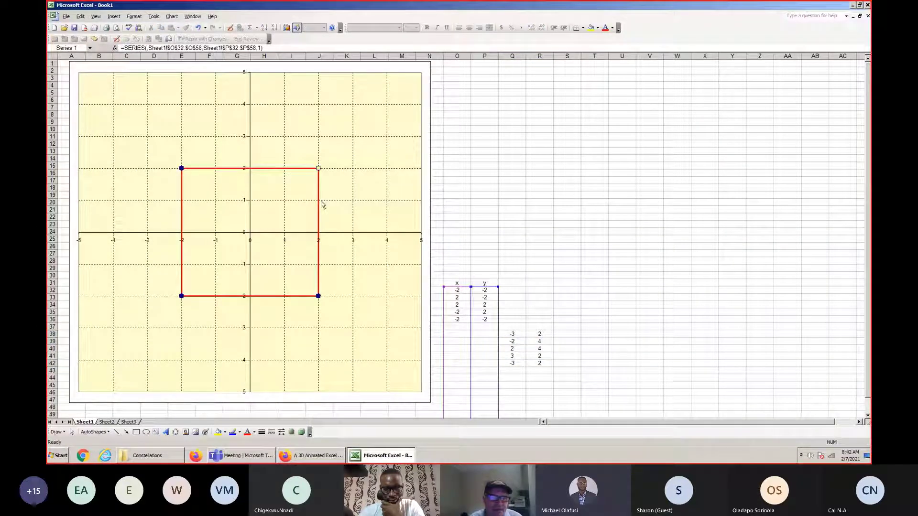
click(320, 198)
double_click(319, 198)
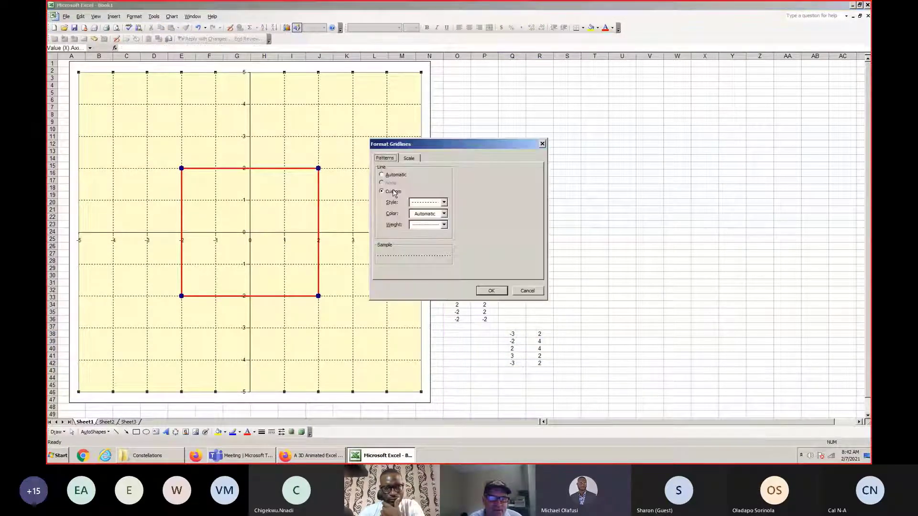
click(444, 213)
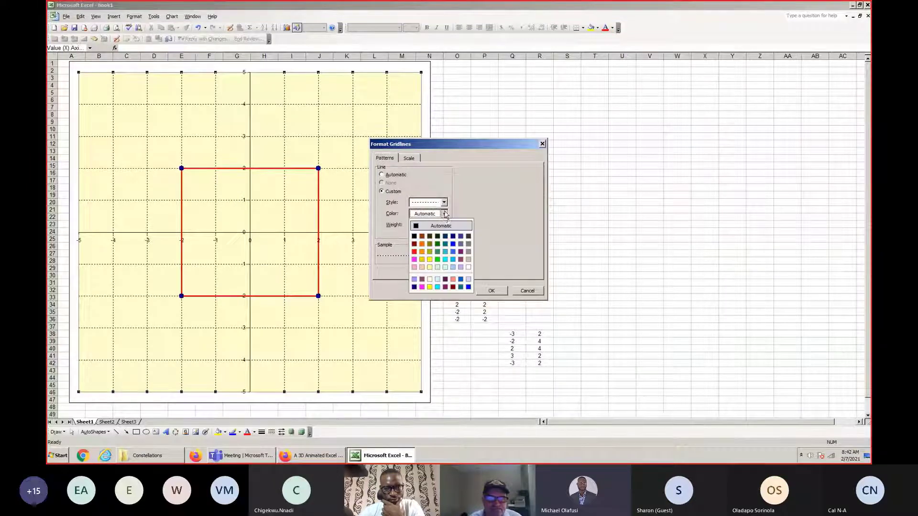
click(460, 252)
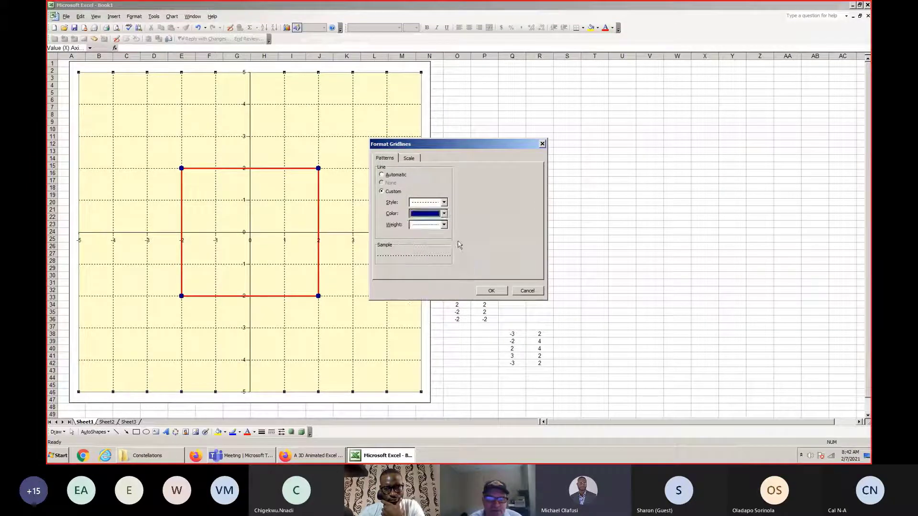
click(490, 290)
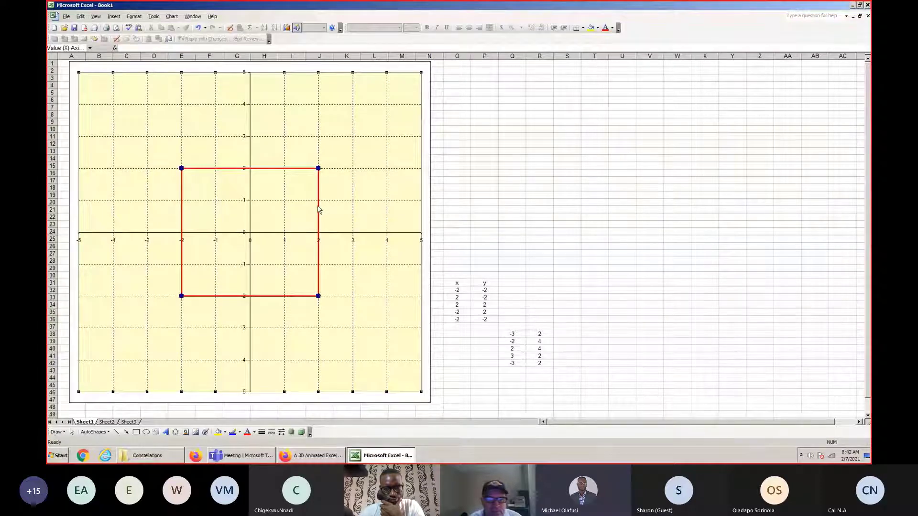
double_click(319, 207)
click(536, 290)
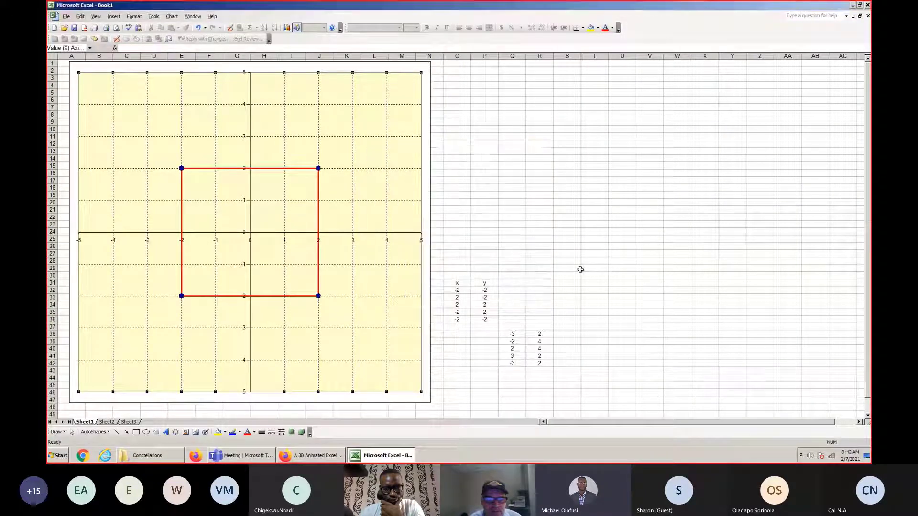
click(578, 268)
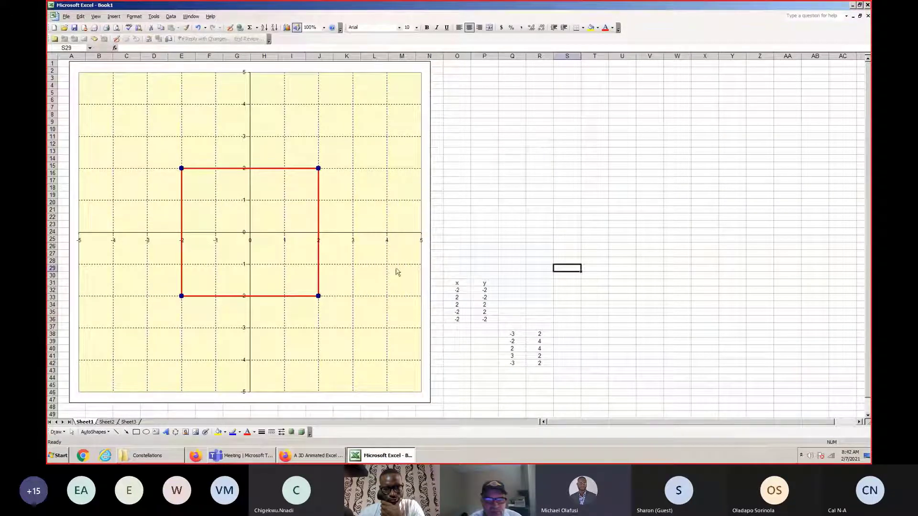
Step: Set the line color of the square's data series to dark blue
click(319, 230)
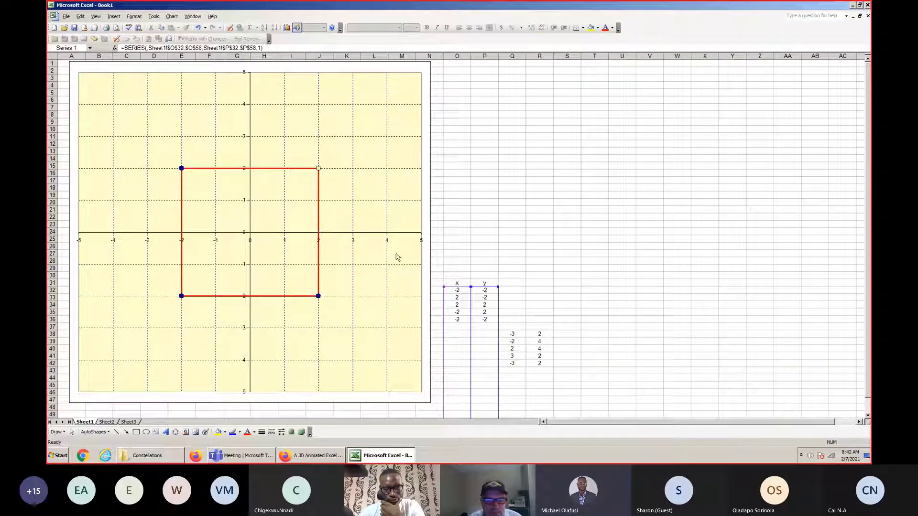
double_click(320, 197)
click(432, 218)
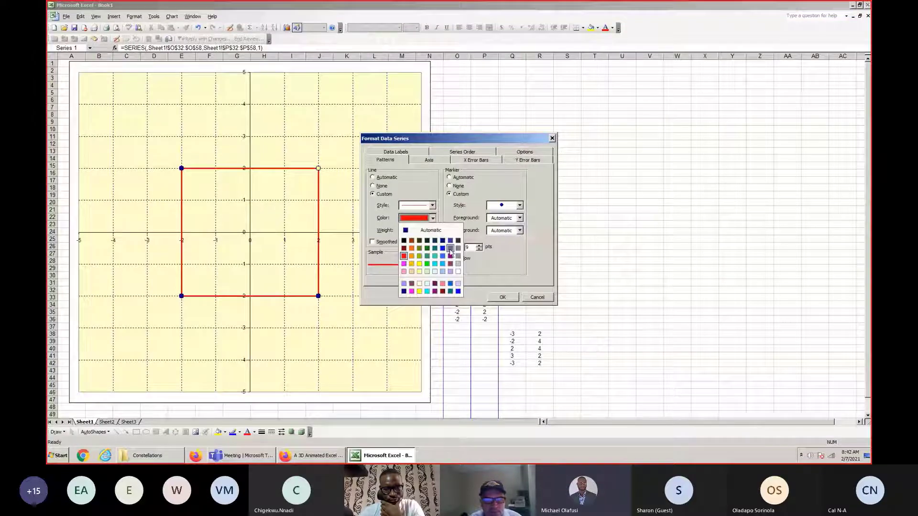
click(444, 240)
click(502, 298)
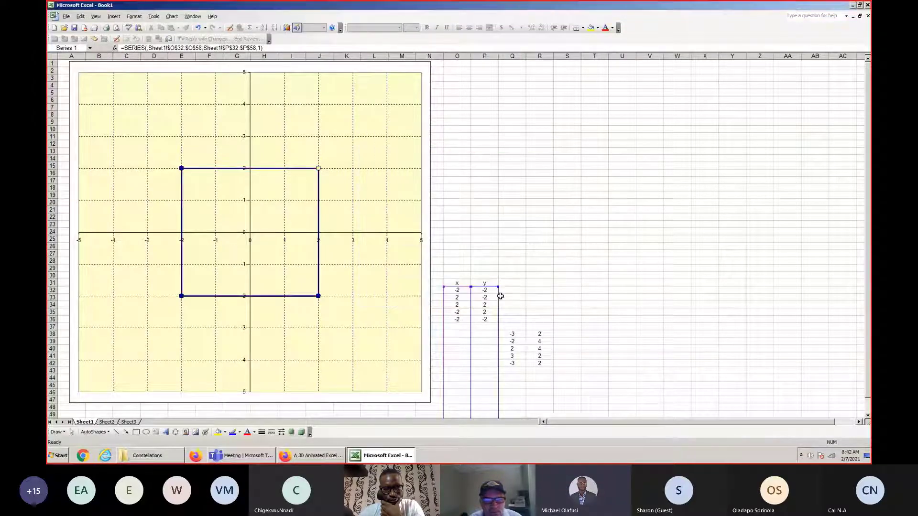
Step: Add a second data series to the chart's source data and name it Roof
right_click(327, 71)
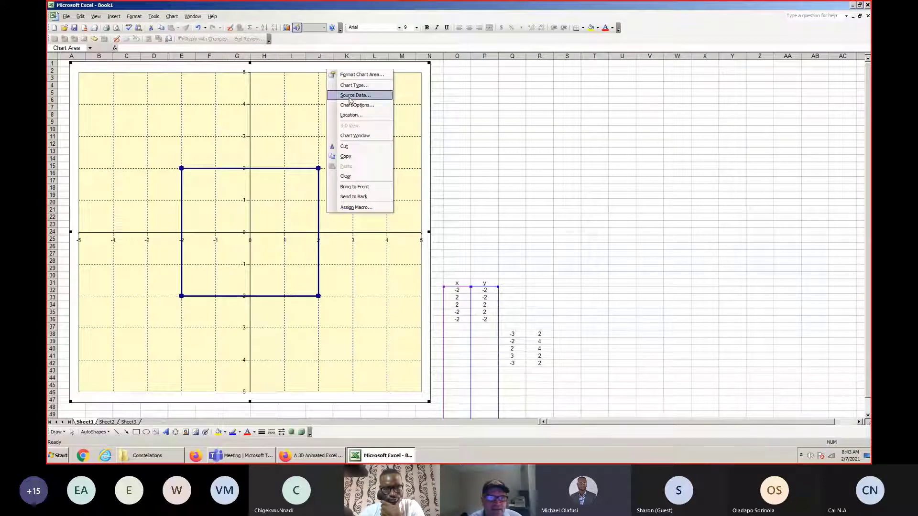
click(350, 95)
click(282, 148)
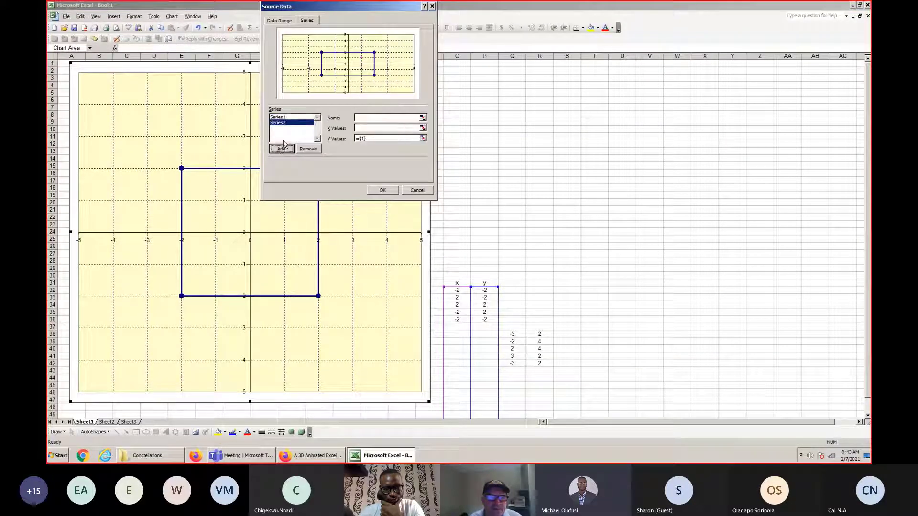
click(382, 118)
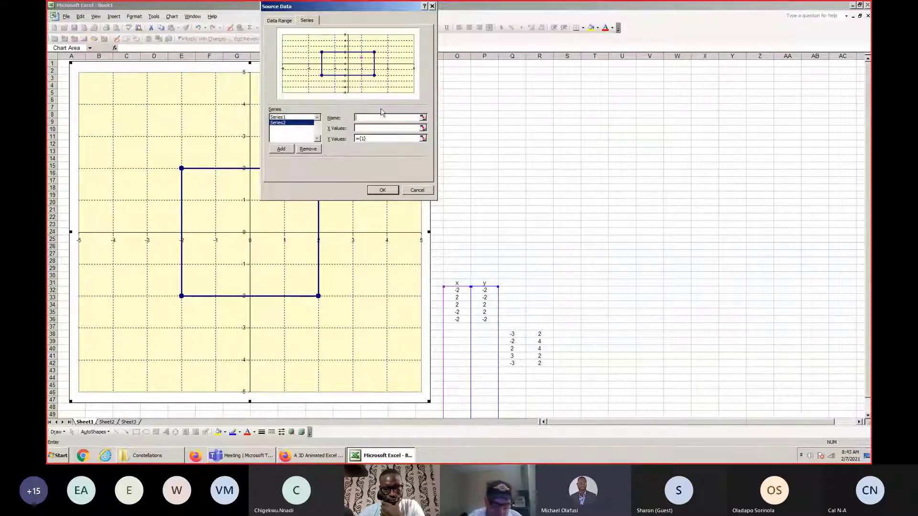
text(Roof)
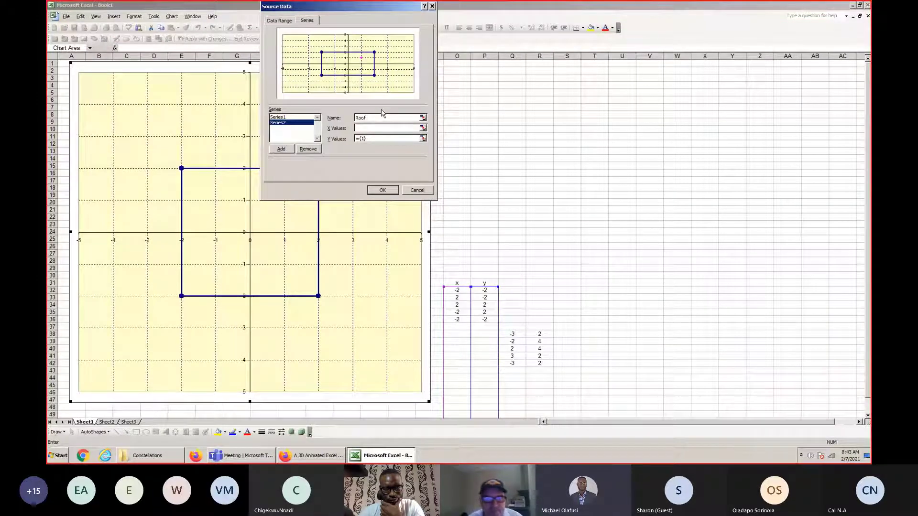
Step: Use Q38:Q58 as the Roof series' X values and R38:R62 as its Y values
key(Tab)
drag(519, 334, 512, 299)
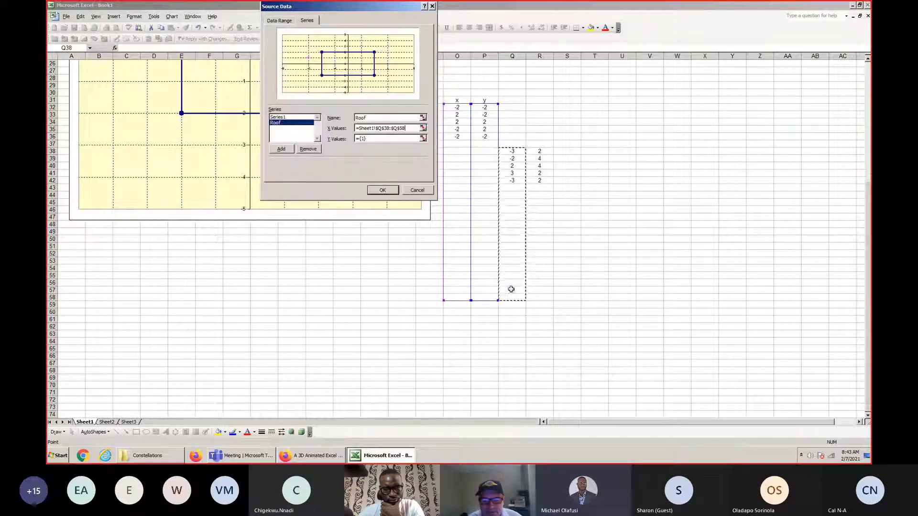
key(Tab)
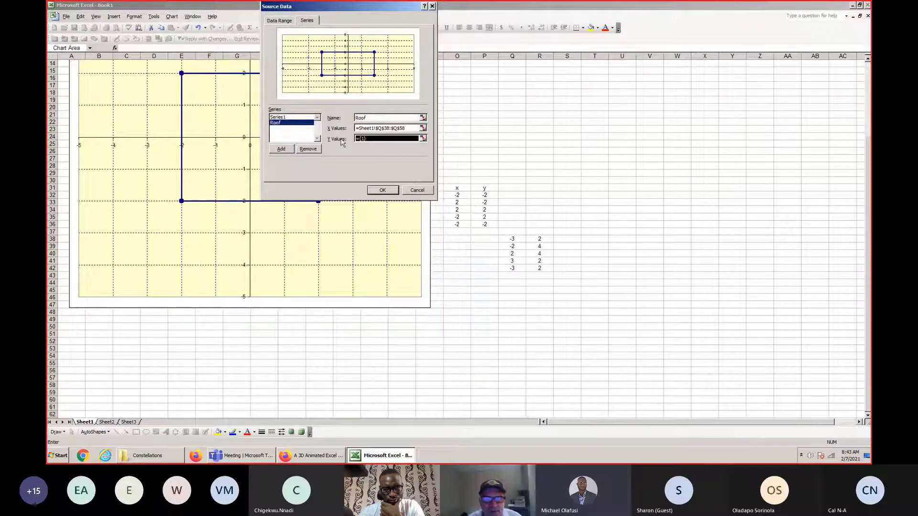
drag(541, 237, 545, 415)
click(382, 190)
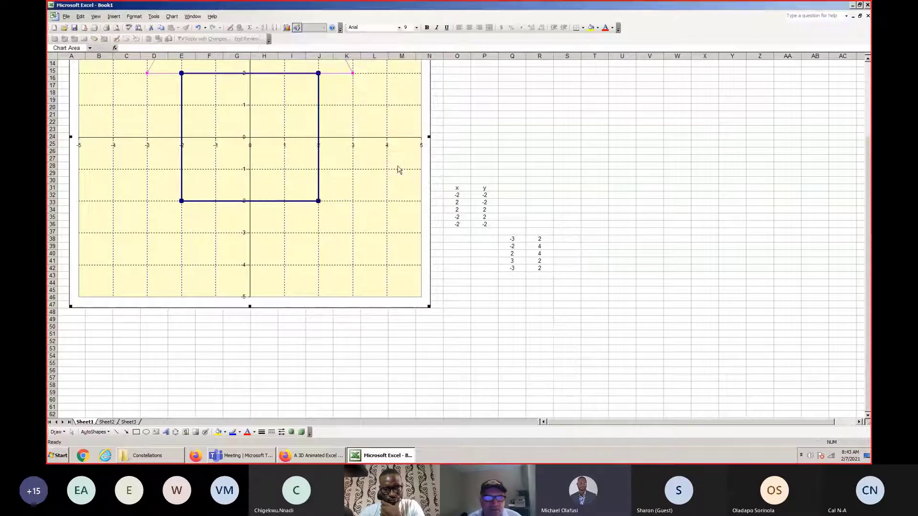
Step: Format the Roof series with a red line and a thicker line weight
scroll(400, 170, up, 4)
double_click(345, 154)
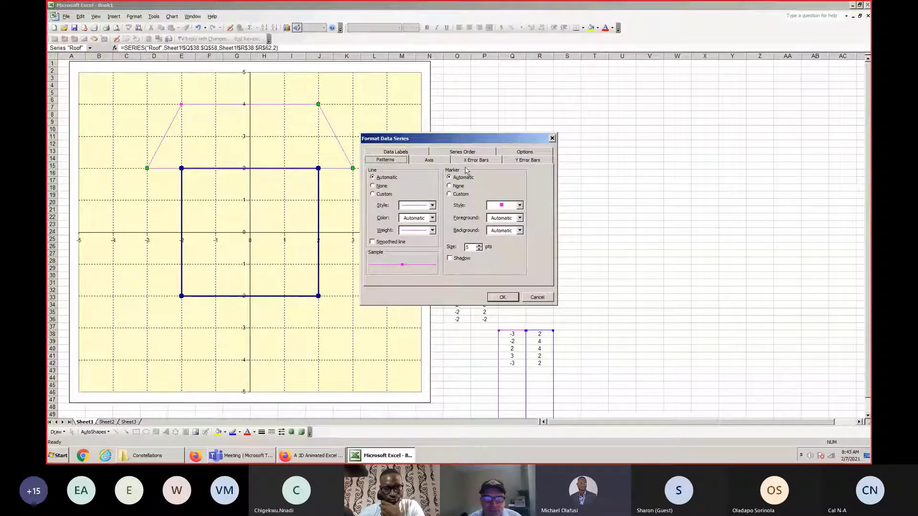
click(432, 218)
click(406, 258)
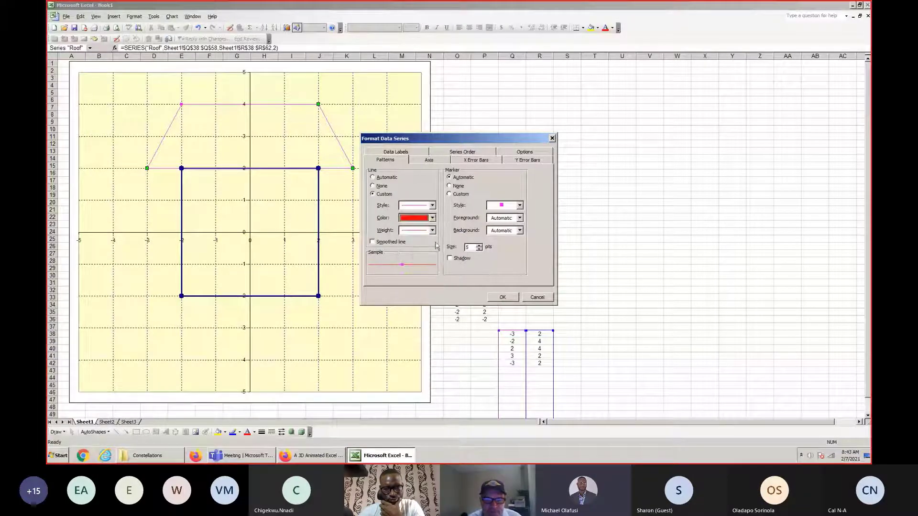
click(433, 231)
click(418, 264)
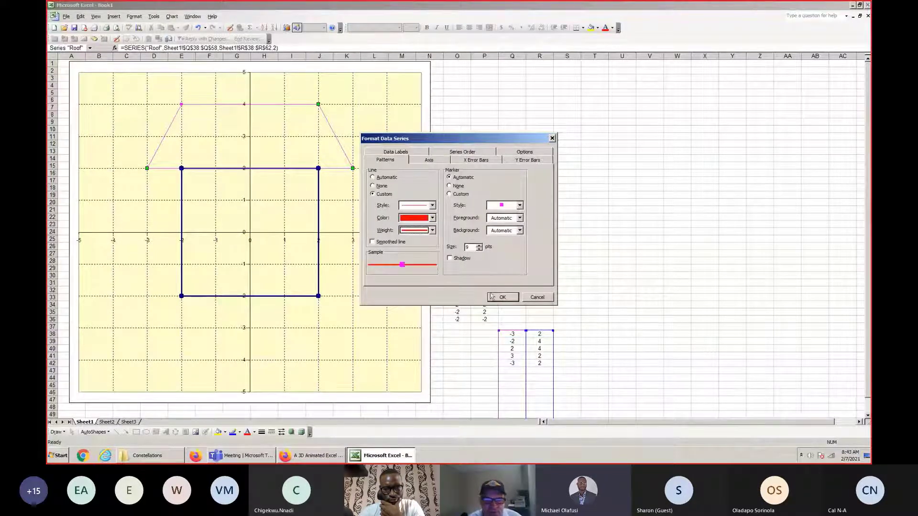
click(497, 297)
click(511, 202)
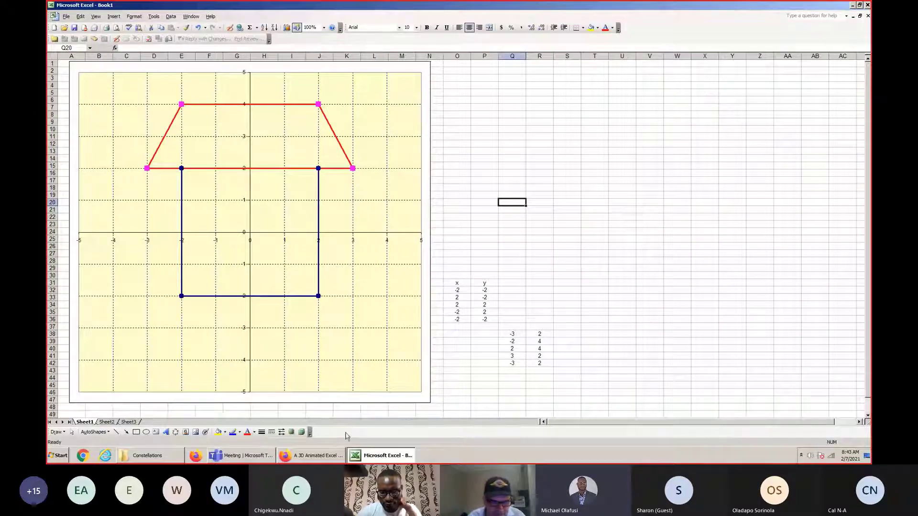
Step: Switch to the Excel Unusual blog in Firefox and search it for 3d
key(alt+Tab)
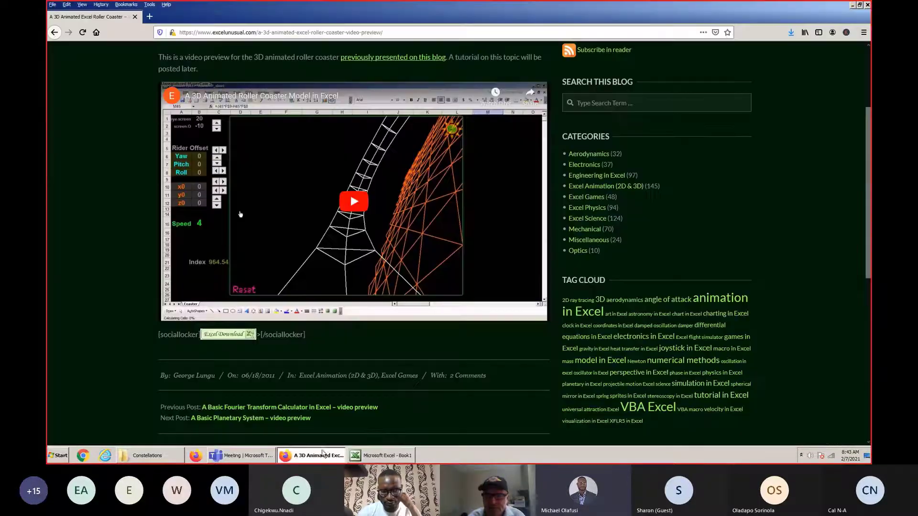
click(618, 102)
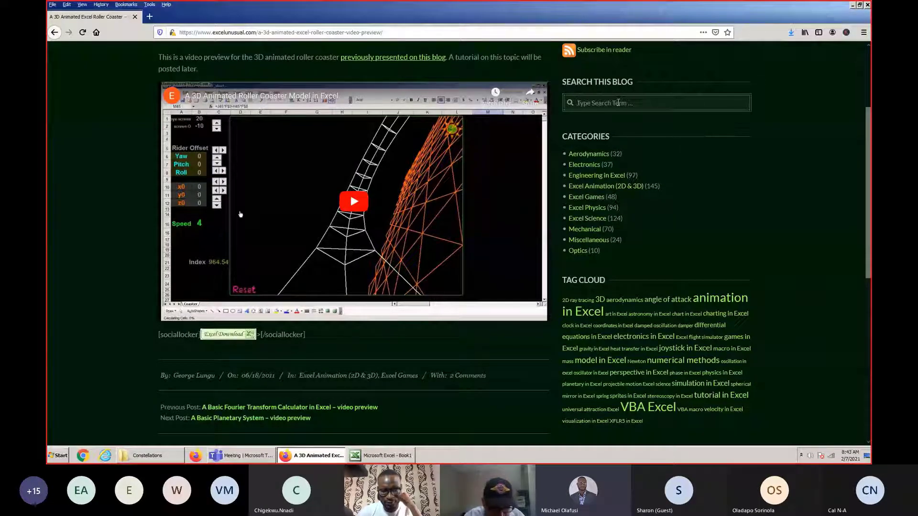
text(3d)
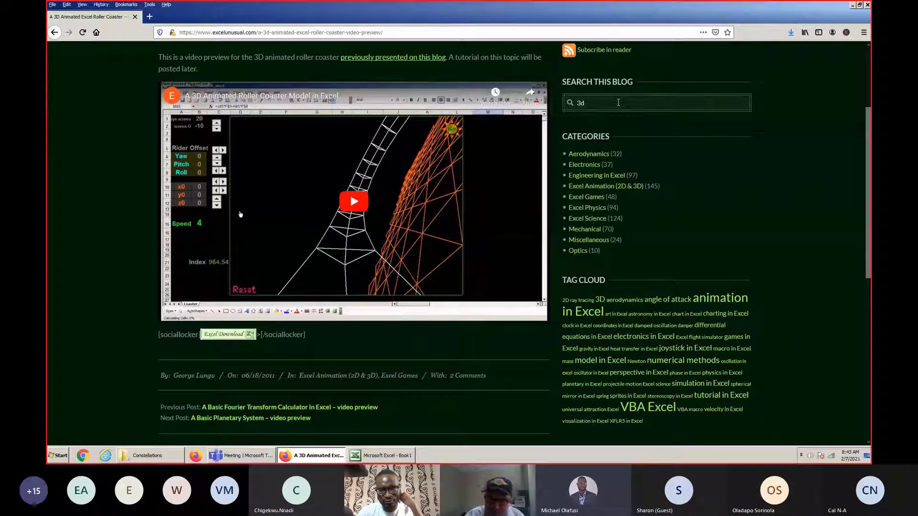
key(Return)
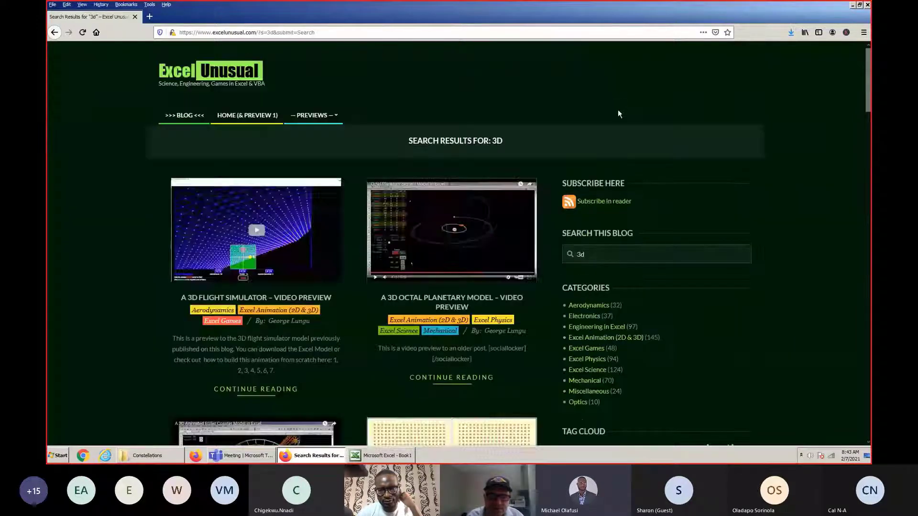
Step: Browse the search results, open the article "3D-2D Perspective Mapping in Excel – Part #2" and look over its tutorial slides
scroll(609, 137, down, 15)
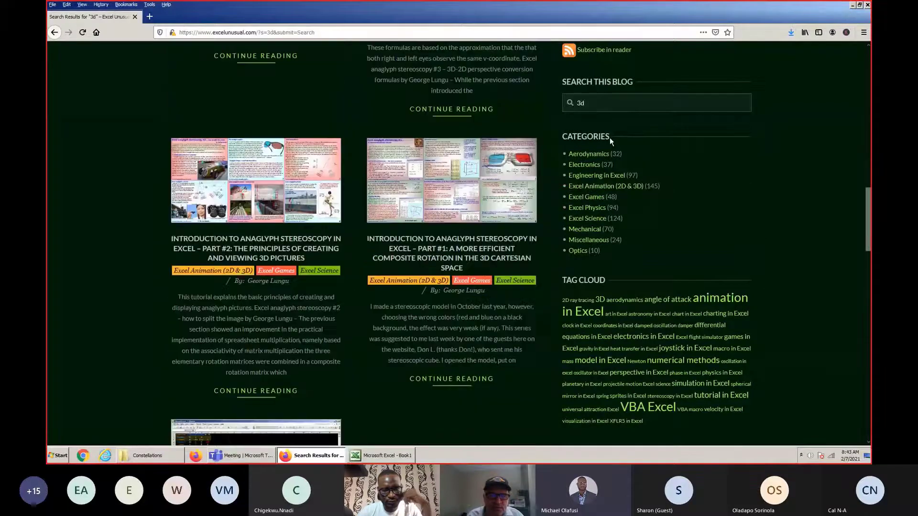
scroll(609, 138, down, 6)
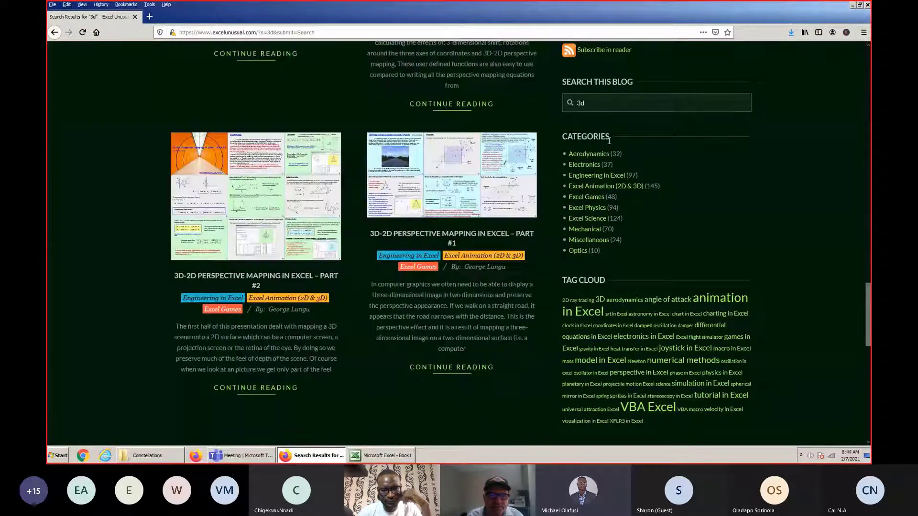
scroll(609, 140, up, 2)
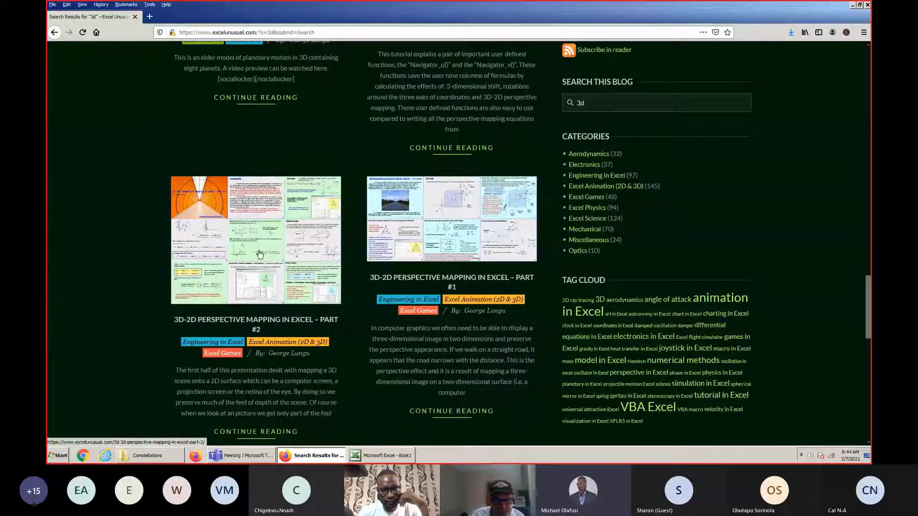
scroll(259, 250, down, 5)
scroll(259, 251, down, 10)
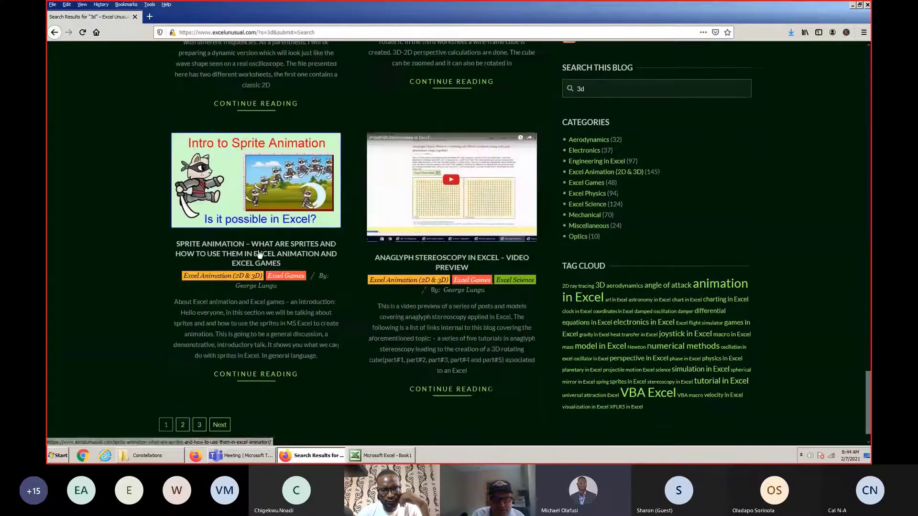
scroll(259, 250, up, 3)
scroll(259, 250, up, 10)
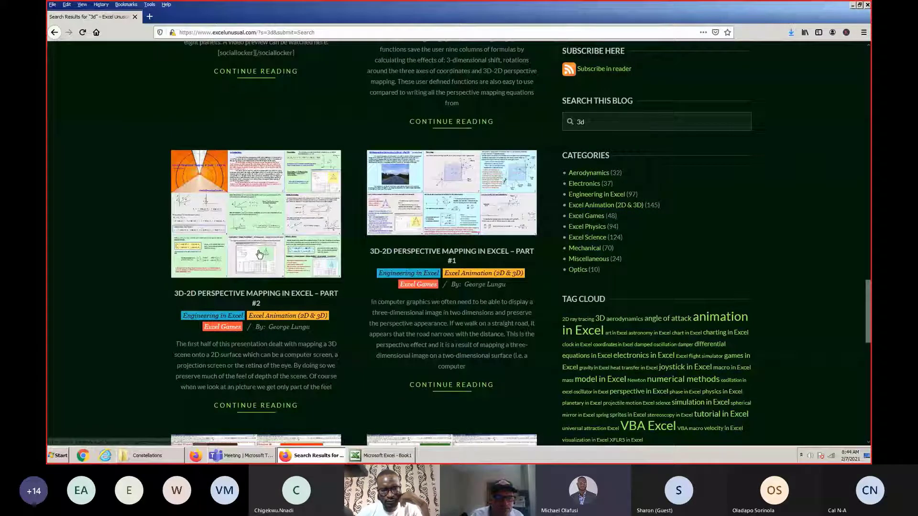
click(268, 410)
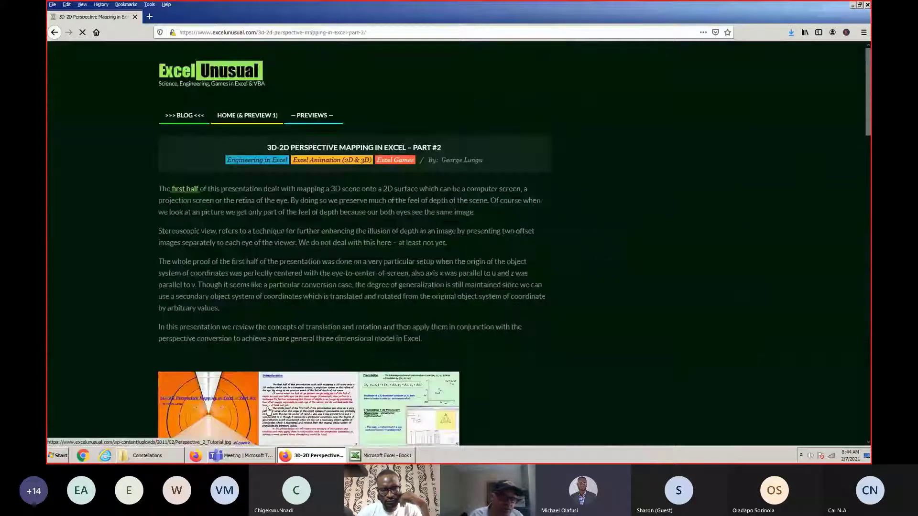
scroll(524, 220, down, 6)
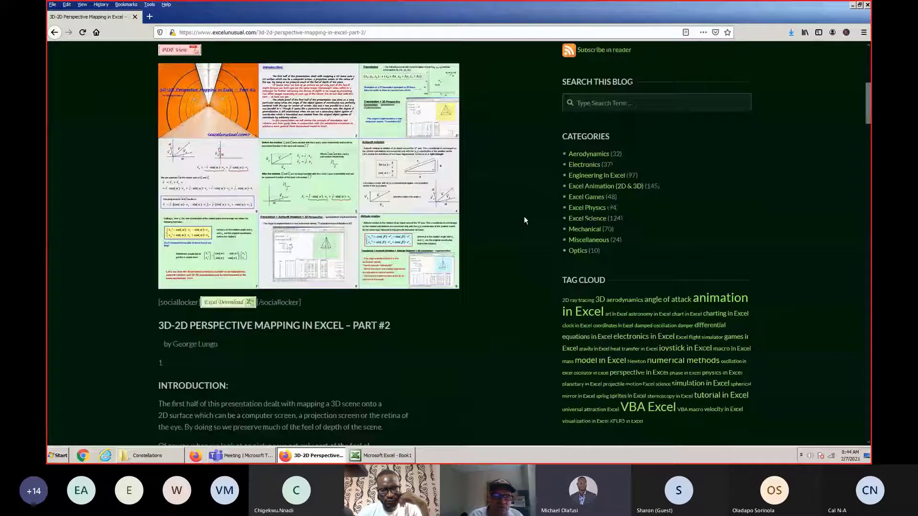
Step: Return to the search results, open "3D-2D Perspective Mapping in Excel – Part #1" and view its tutorial slides
click(56, 35)
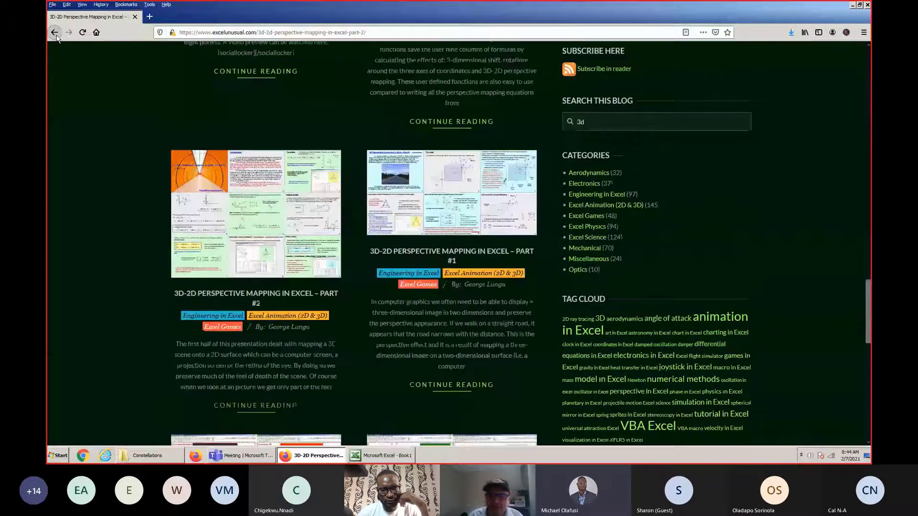
click(482, 197)
scroll(481, 193, down, 4)
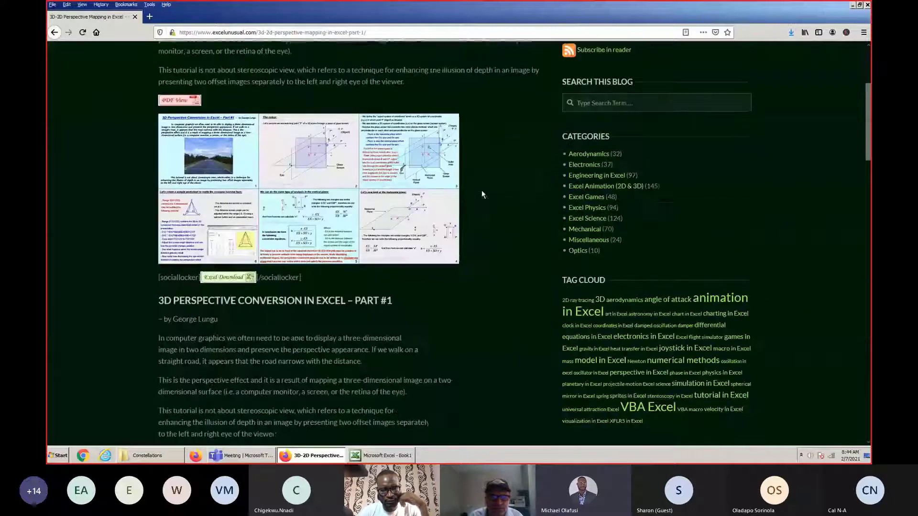